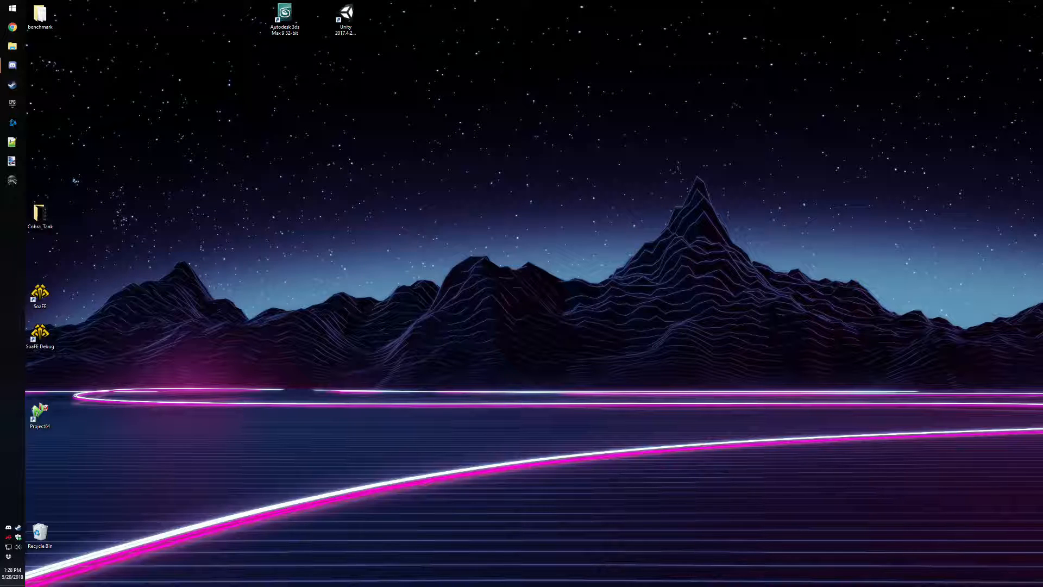
# - Start Autodesk 3ds Max 9 and open the tank scene from the recently used files
pyautogui.doubleClick(285, 19)
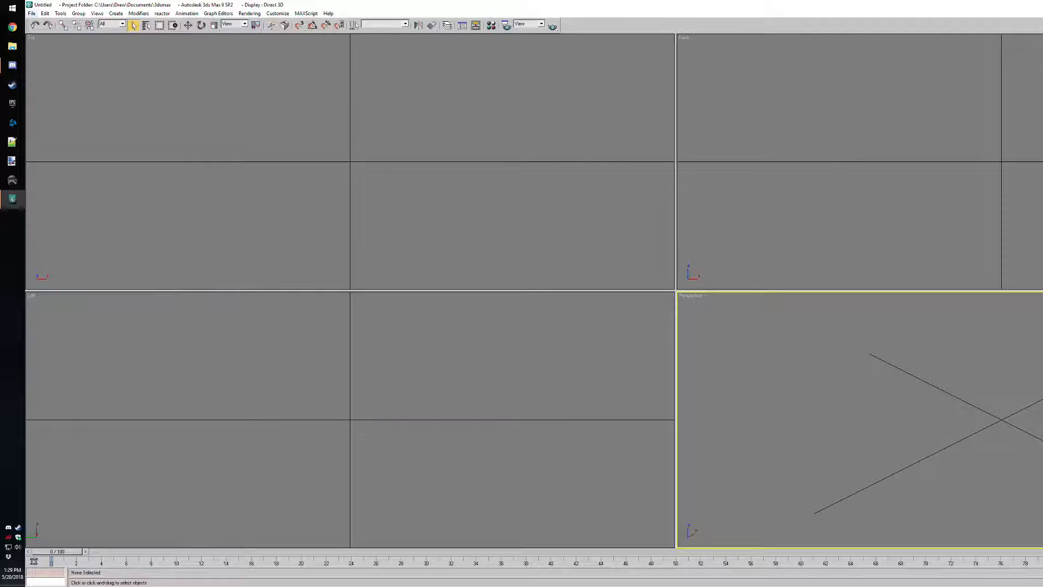
pyautogui.click(32, 13)
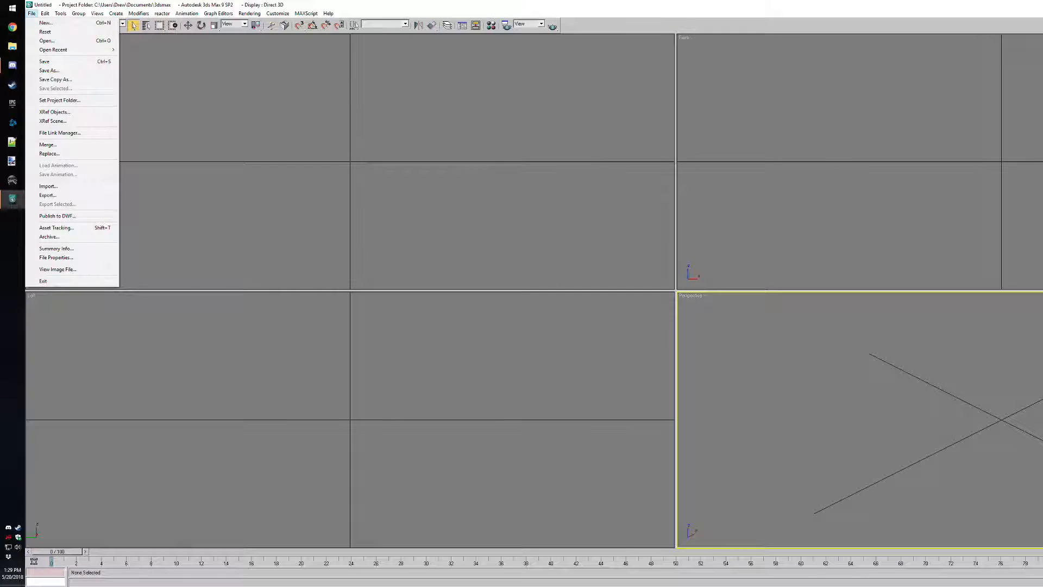
pyautogui.moveTo(53, 49)
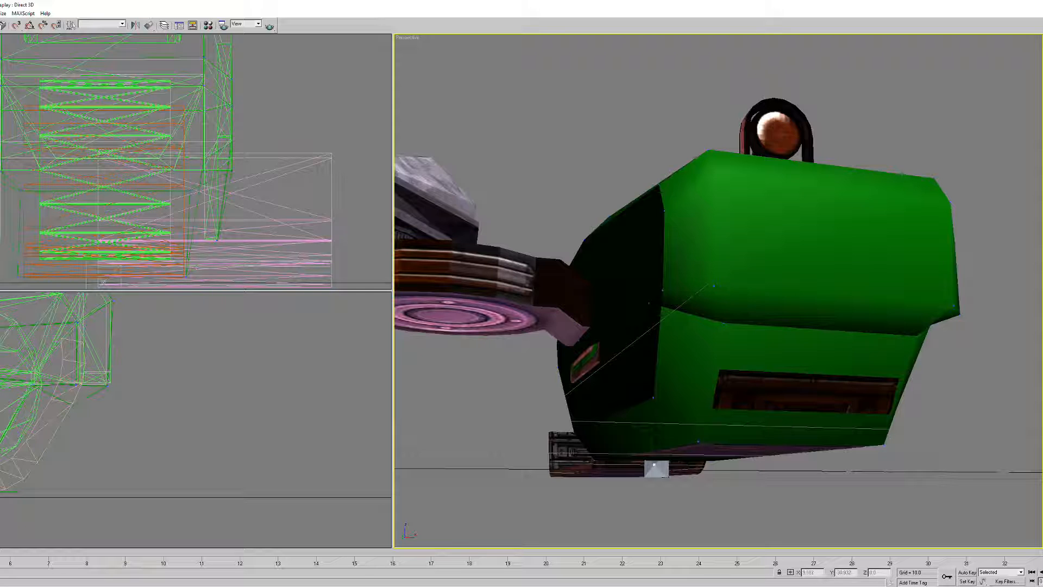
# - Unhide all hidden objects in the tank scene, including the blue collision meshes
pyautogui.click(772, 271)
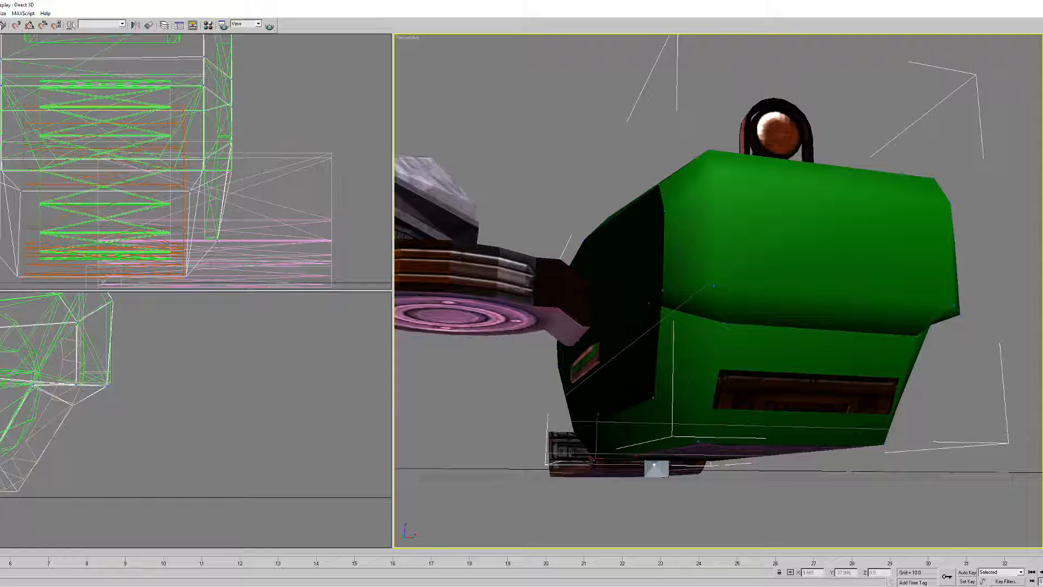
pyautogui.rightClick(677, 212)
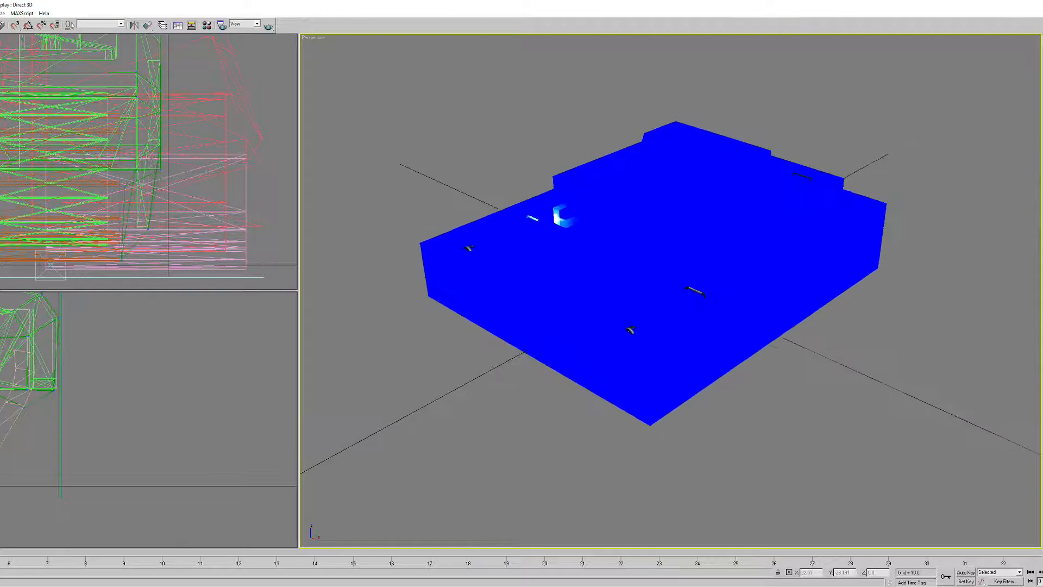
pyautogui.keyDown('alt'); pyautogui.moveTo(671, 291); pyautogui.dragTo(636, 290, button='middle'); pyautogui.keyUp('alt')
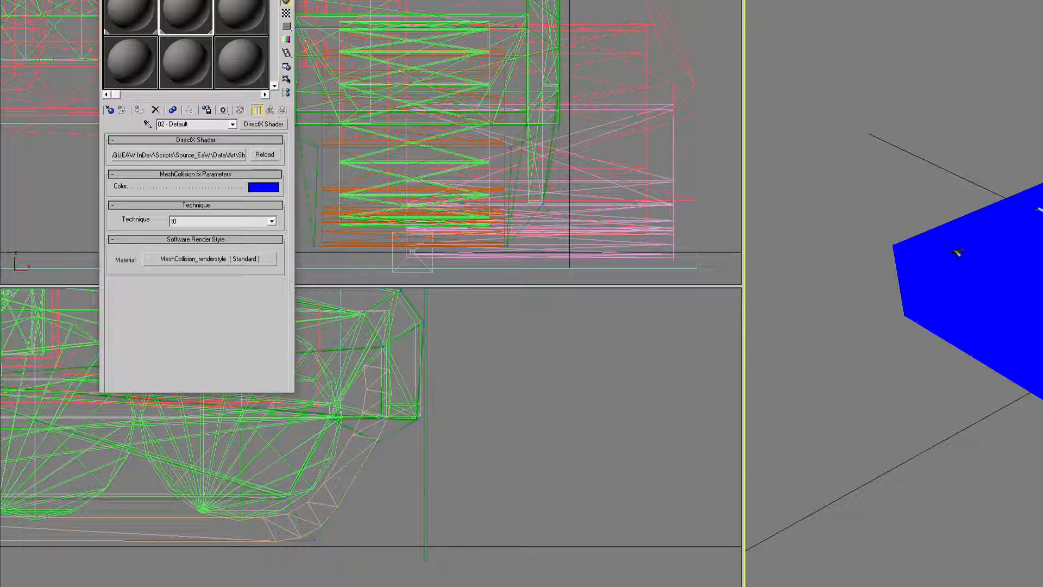
# - Examine the tank's multi/sub-object material in slot 01 - Default and the MeshCollision shader in slot 02 - Default
pyautogui.moveTo(179, 0); pyautogui.dragTo(449, 83)
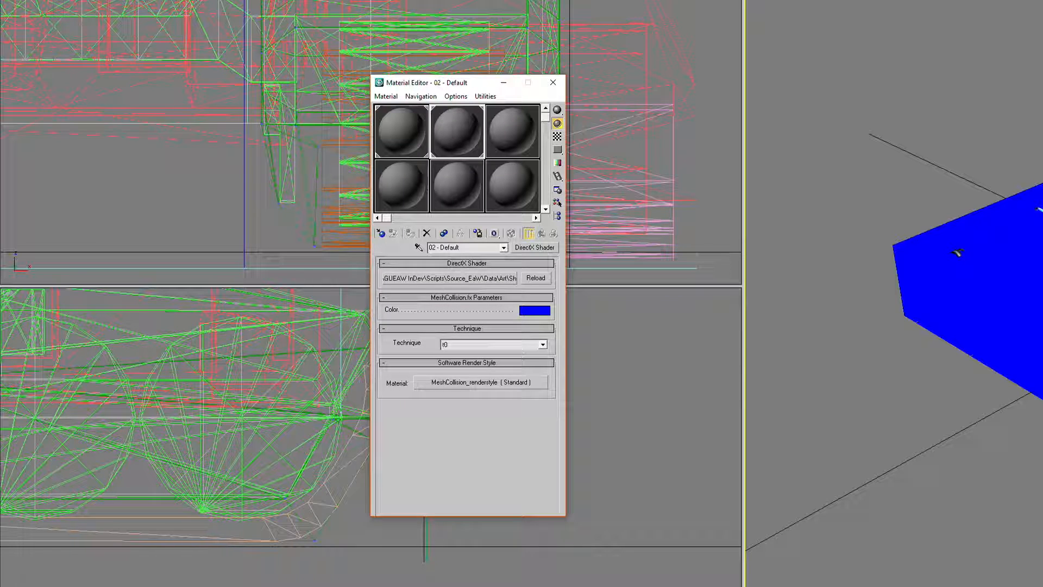
pyautogui.click(402, 132)
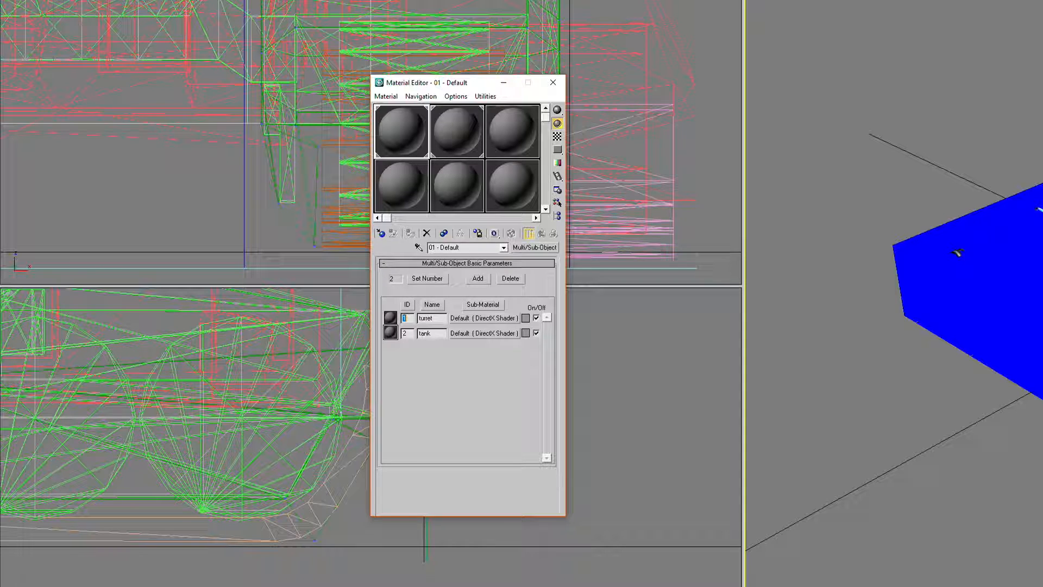
pyautogui.click(457, 132)
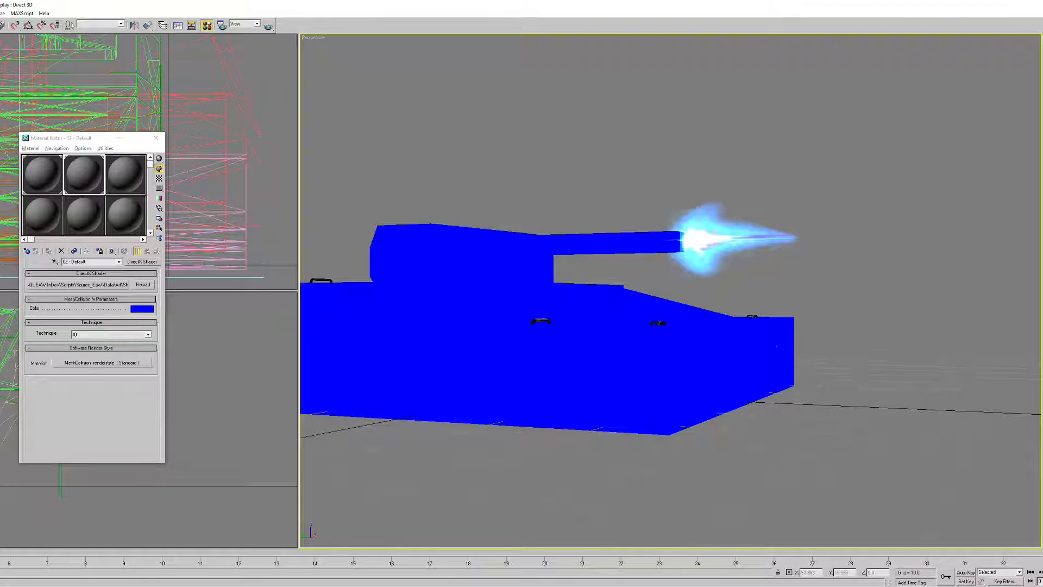
pyautogui.keyDown('alt'); pyautogui.moveTo(671, 305); pyautogui.dragTo(677, 304, button='middle'); pyautogui.keyUp('alt')
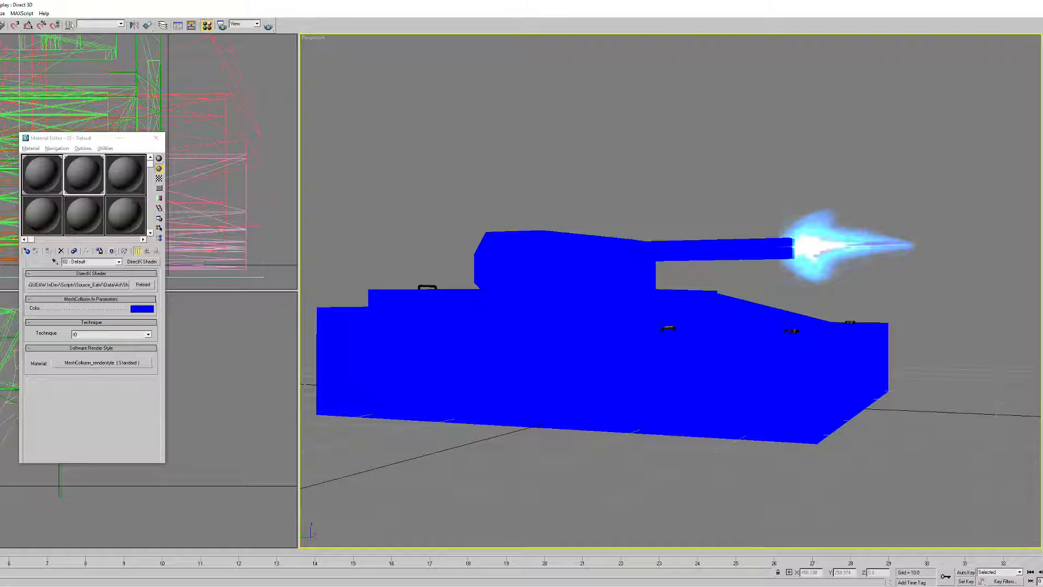
# - Hide the large blue box enclosing the tank's lower body
pyautogui.click(614, 375)
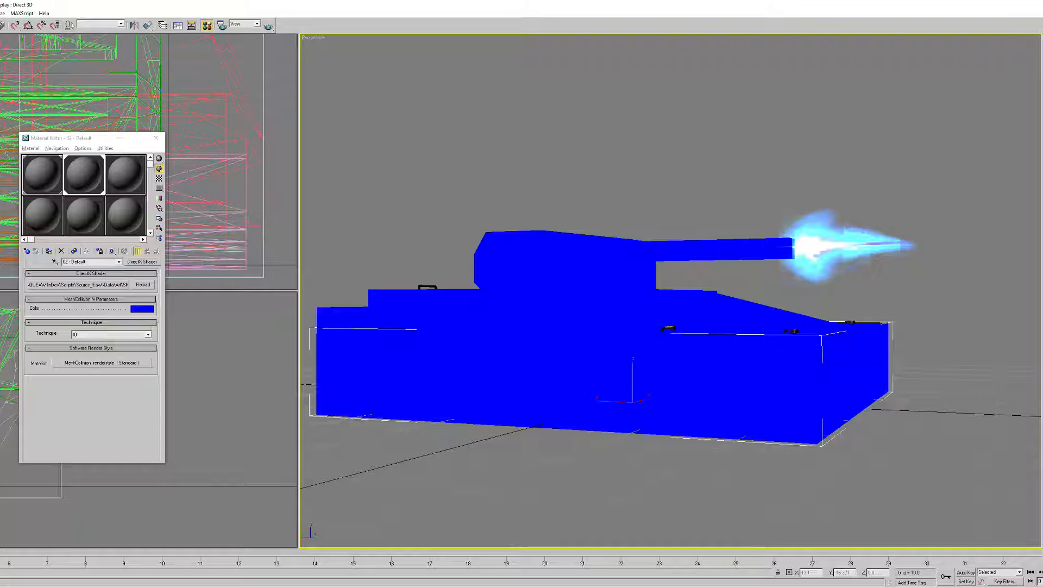
pyautogui.rightClick(764, 374)
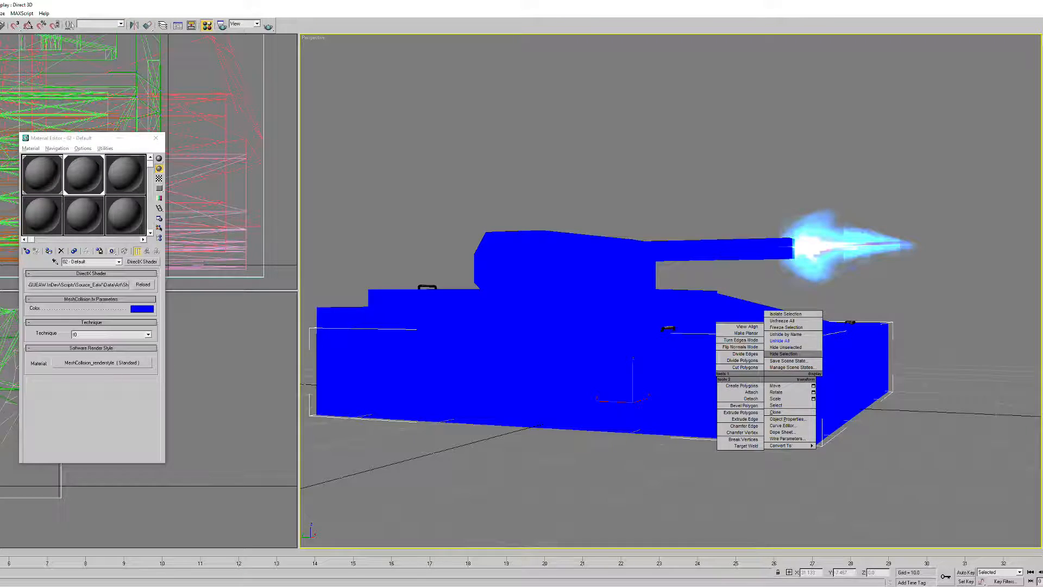
pyautogui.click(785, 354)
pyautogui.moveTo(502, 376); pyautogui.dragTo(514, 406, button='middle')
pyautogui.keyDown('alt'); pyautogui.moveTo(847, 456); pyautogui.dragTo(702, 423, button='middle'); pyautogui.keyUp('alt')
# - Select the remaining collision meshes of the tread pods, hull and turret in turn and examine their shapes and Alamo export options
pyautogui.click(598, 478)
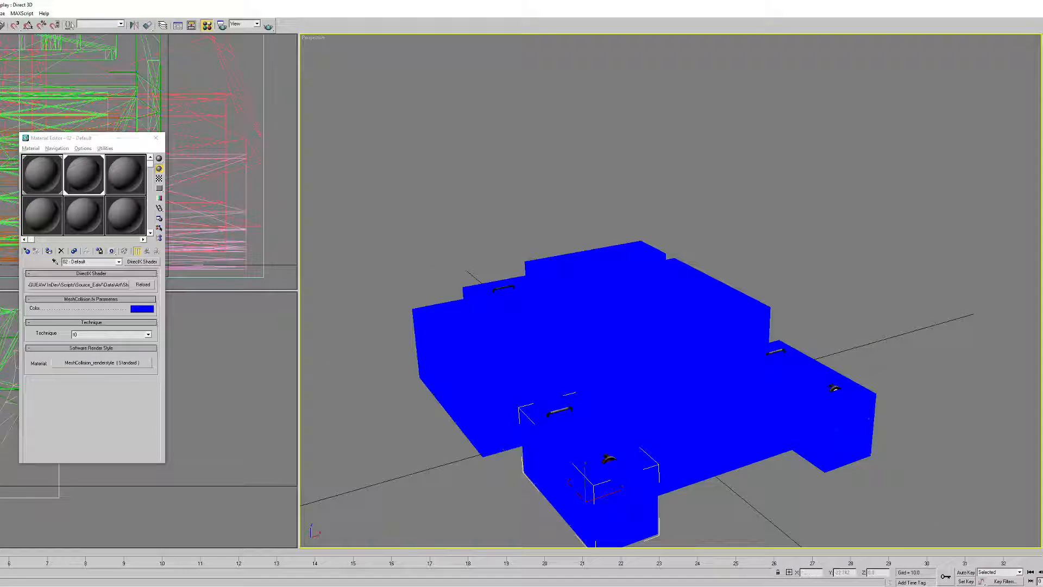
pyautogui.click(837, 429)
pyautogui.keyDown('alt'); pyautogui.moveTo(847, 457); pyautogui.dragTo(804, 478, button='middle'); pyautogui.keyUp('alt')
pyautogui.click(815, 446)
pyautogui.click(815, 446)
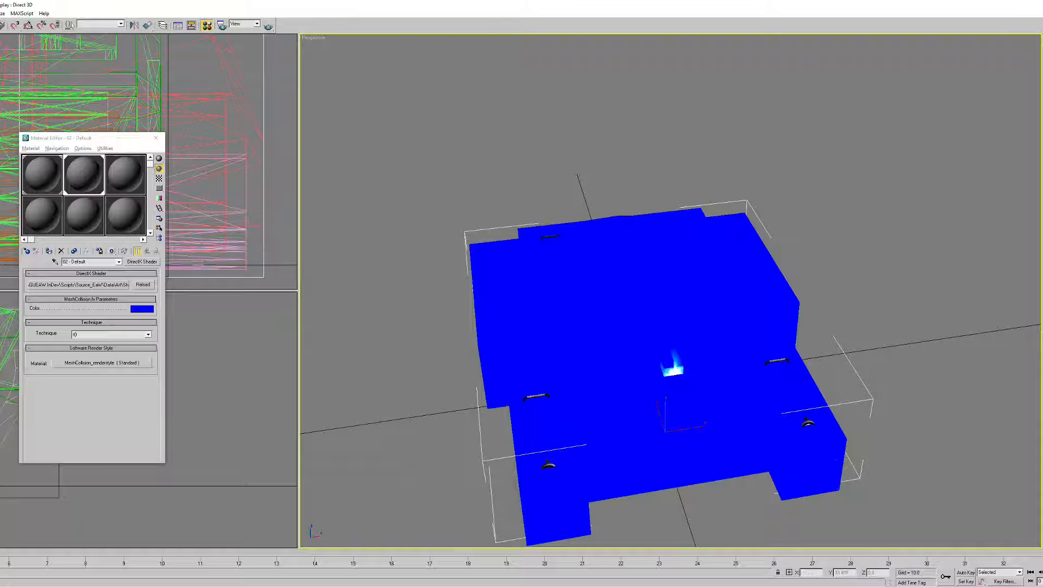
pyautogui.click(660, 256)
pyautogui.keyDown('alt'); pyautogui.moveTo(674, 456); pyautogui.dragTo(753, 391, button='middle'); pyautogui.keyUp('alt')
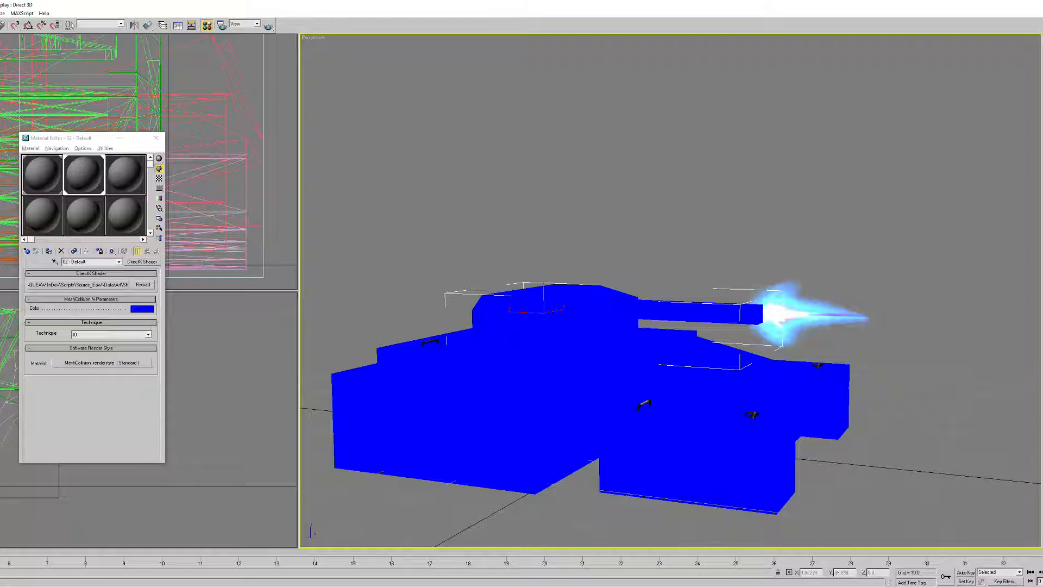
pyautogui.keyDown('alt'); pyautogui.moveTo(644, 405); pyautogui.dragTo(625, 387, button='middle'); pyautogui.keyUp('alt')
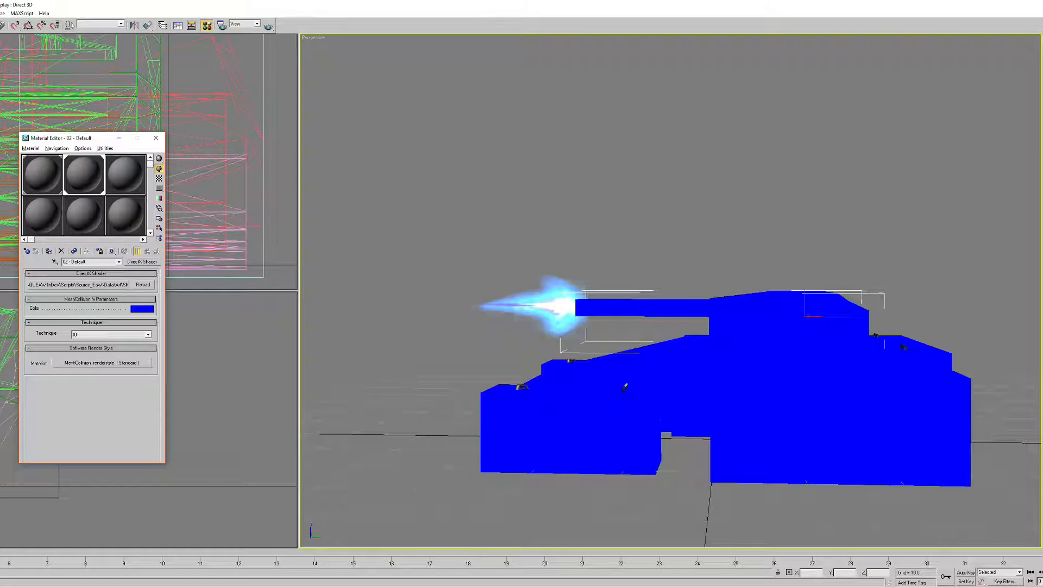
pyautogui.keyDown('alt'); pyautogui.moveTo(625, 380); pyautogui.dragTo(804, 383, button='middle'); pyautogui.keyUp('alt')
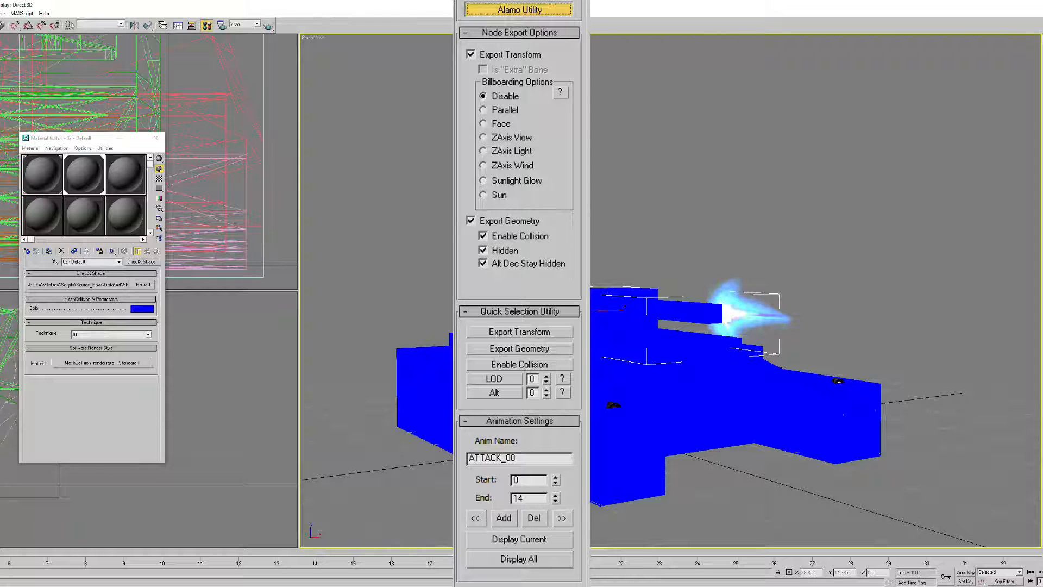
# - Hide the remaining blue collision meshes of the hull, tread pods and turret together
pyautogui.click(631, 413)
pyautogui.keyDown('ctrl'); pyautogui.click(589, 312); pyautogui.keyUp('ctrl')
pyautogui.rightClick(589, 312)
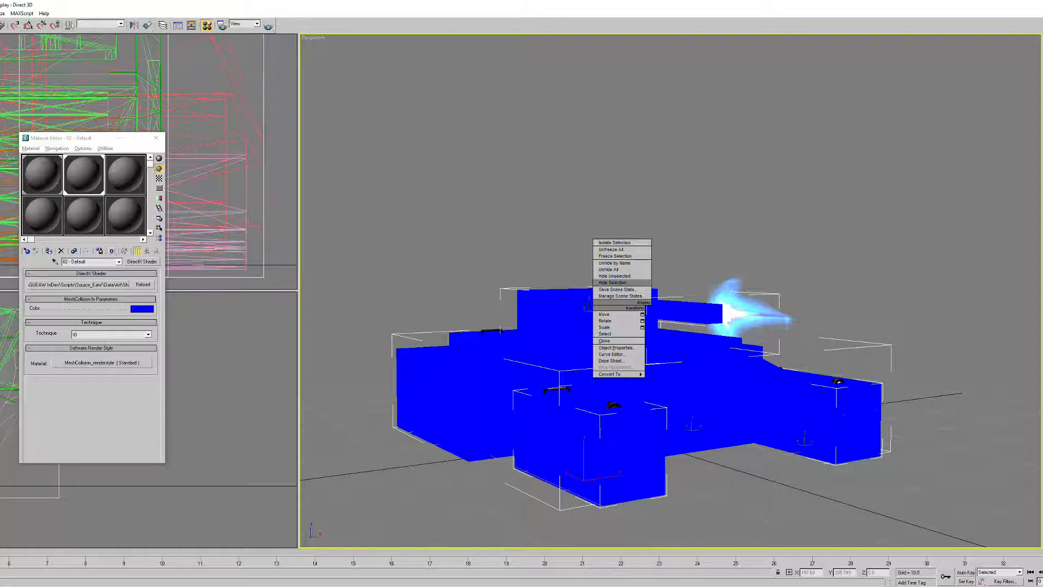
pyautogui.click(620, 282)
pyautogui.keyDown('alt'); pyautogui.moveTo(652, 375); pyautogui.dragTo(711, 359, button='middle'); pyautogui.keyUp('alt')
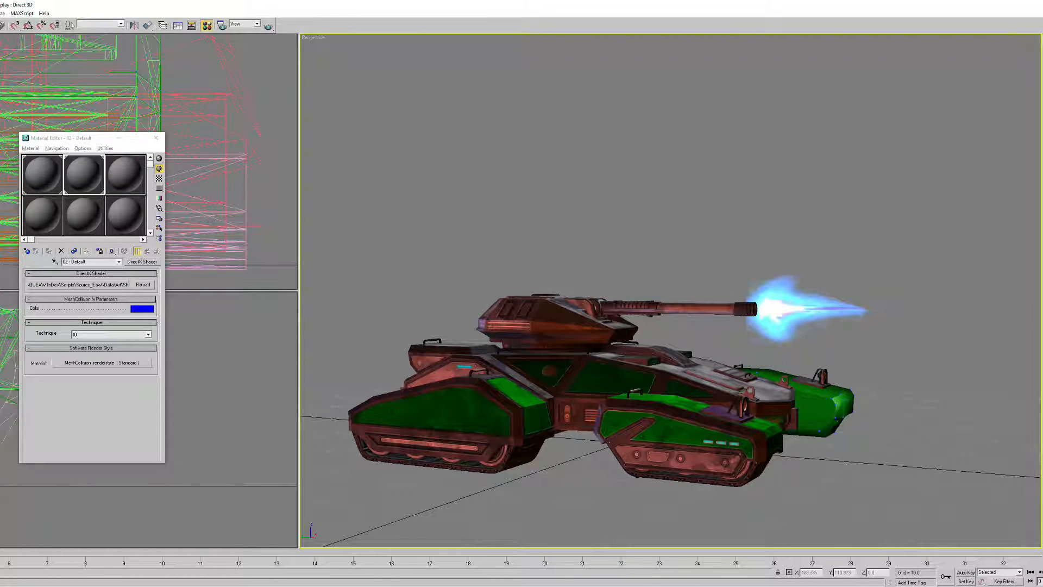
# - Select the muzzle flash at the end of the barrel, check its object name and clear the selection
pyautogui.click(774, 305)
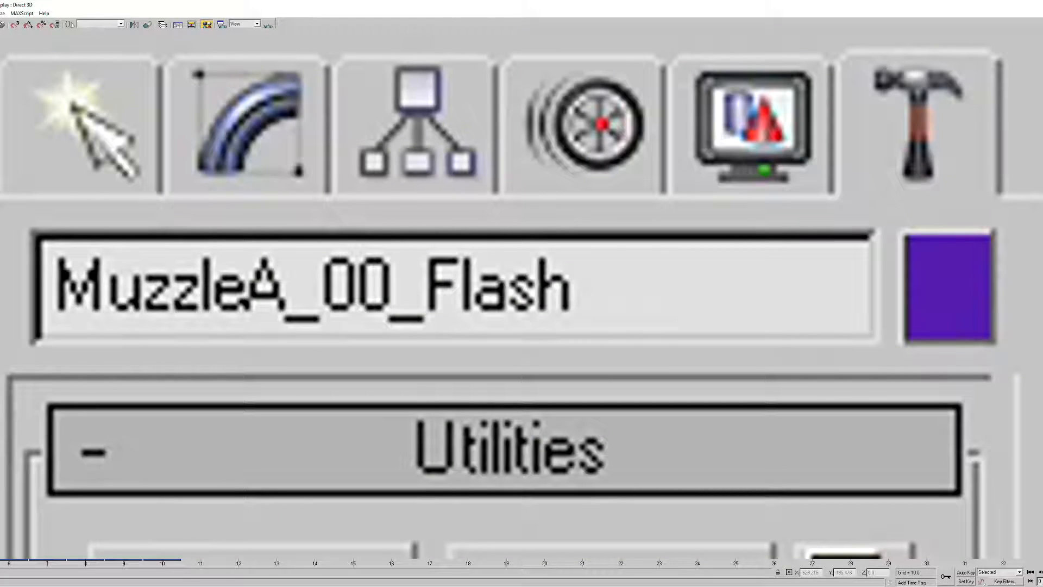
pyautogui.doubleClick(312, 287)
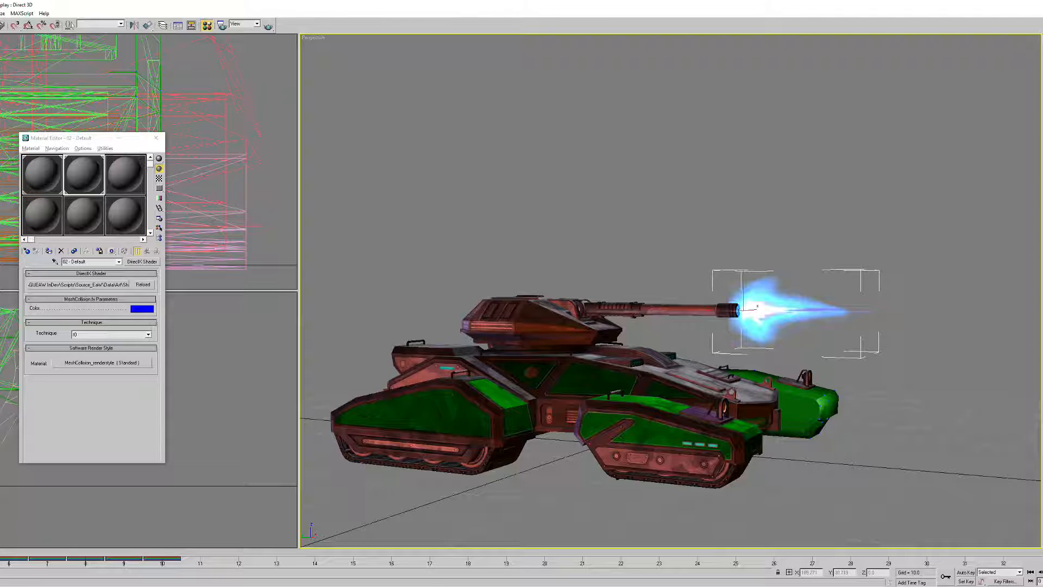
pyautogui.click(880, 375)
# - Examine the tank's underside and the small marker boxes beneath the two front treads
pyautogui.keyDown('alt'); pyautogui.moveTo(881, 375); pyautogui.dragTo(747, 337, button='middle'); pyautogui.keyUp('alt')
pyautogui.keyDown('alt'); pyautogui.moveTo(878, 391); pyautogui.dragTo(587, 402, button='middle'); pyautogui.keyUp('alt')
pyautogui.scroll(5, 652, 424)
pyautogui.moveTo(701, 538); pyautogui.dragTo(745, 384, button='middle')
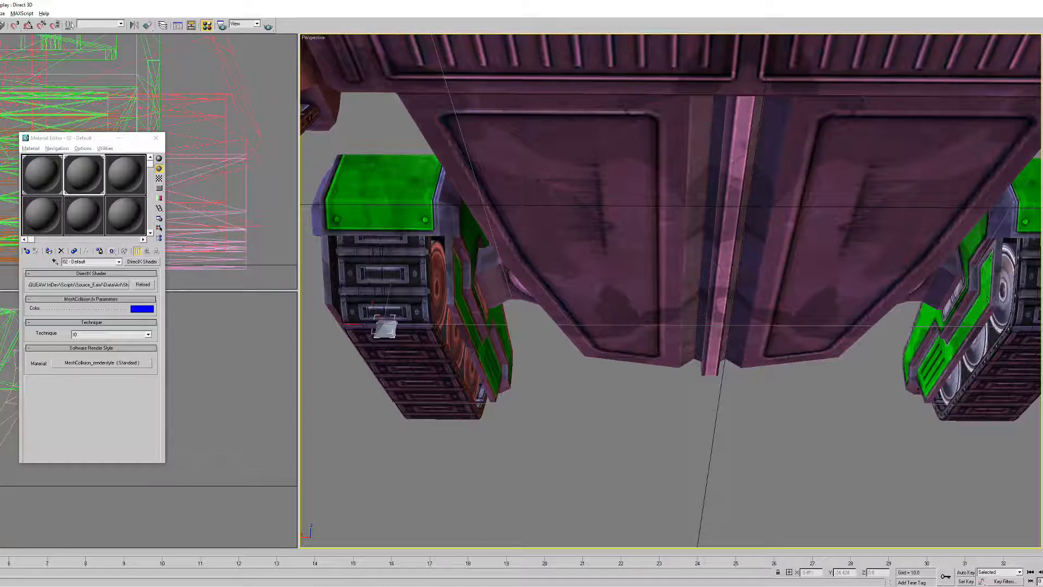
pyautogui.keyDown('alt'); pyautogui.moveTo(652, 337); pyautogui.dragTo(609, 318, button='middle'); pyautogui.keyUp('alt')
pyautogui.scroll(-2, 614, 290)
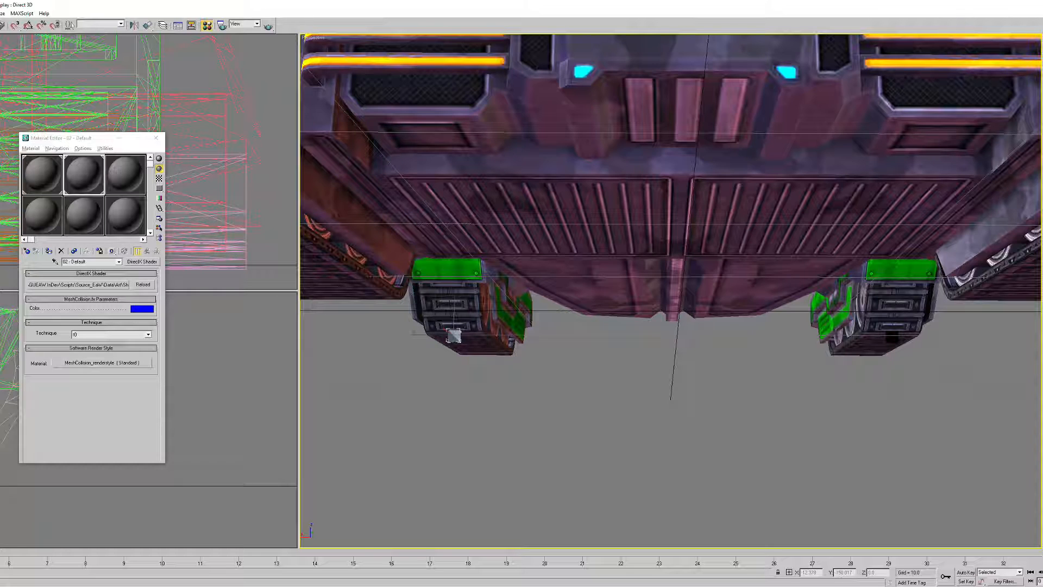
pyautogui.click(872, 274)
pyautogui.moveTo(707, 372); pyautogui.dragTo(783, 375, button='middle')
pyautogui.scroll(3, 642, 382)
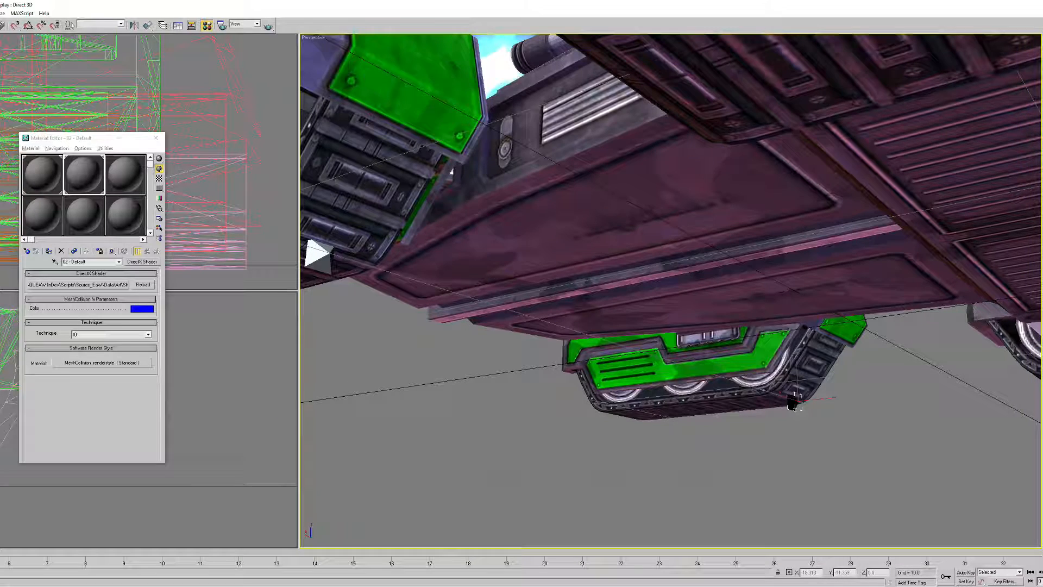
pyautogui.keyDown('alt'); pyautogui.moveTo(837, 391); pyautogui.dragTo(714, 386, button='middle'); pyautogui.keyUp('alt')
pyautogui.moveTo(559, 347); pyautogui.dragTo(701, 348, button='middle')
# - Try moving the rear tread straight down to separate it from its pod
pyautogui.click(467, 309)
pyautogui.moveTo(453, 301); pyautogui.dragTo(583, 375, button='middle')
pyautogui.scroll(-3, 606, 346)
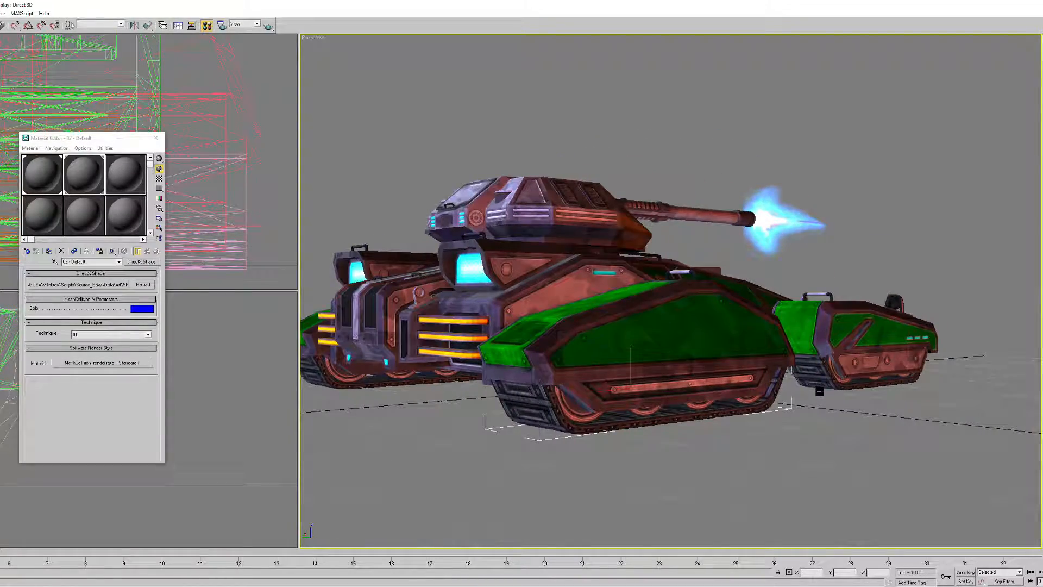
pyautogui.moveTo(628, 356); pyautogui.dragTo(645, 332, button='middle')
pyautogui.press('w')
pyautogui.moveTo(644, 327); pyautogui.dragTo(645, 412)
pyautogui.keyDown('alt'); pyautogui.moveTo(644, 413); pyautogui.dragTo(605, 372, button='middle'); pyautogui.keyUp('alt')
pyautogui.keyDown('alt'); pyautogui.moveTo(651, 348); pyautogui.dragTo(569, 268, button='middle'); pyautogui.keyUp('alt')
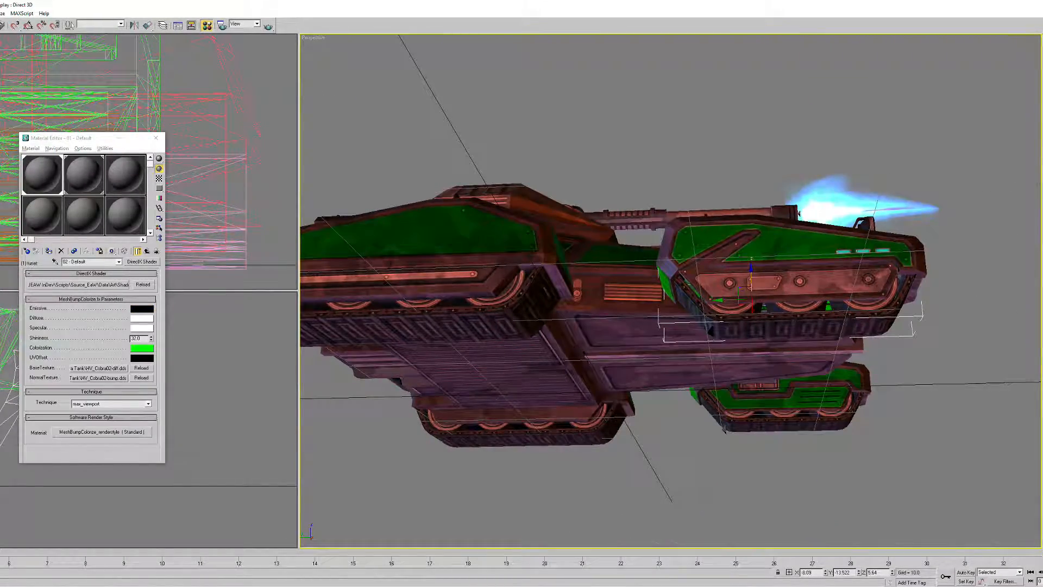
# - Examine the selected front tread pod and its steering pivot from several angles
pyautogui.keyDown('alt'); pyautogui.moveTo(671, 291); pyautogui.dragTo(679, 217, button='middle'); pyautogui.keyUp('alt')
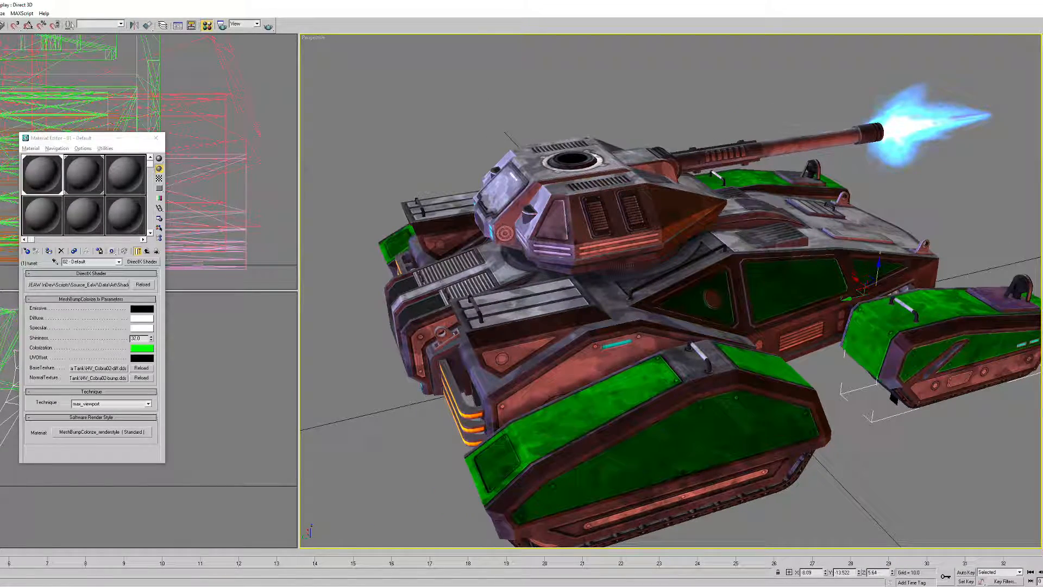
pyautogui.keyDown('alt'); pyautogui.moveTo(722, 293); pyautogui.dragTo(603, 302, button='middle'); pyautogui.keyUp('alt')
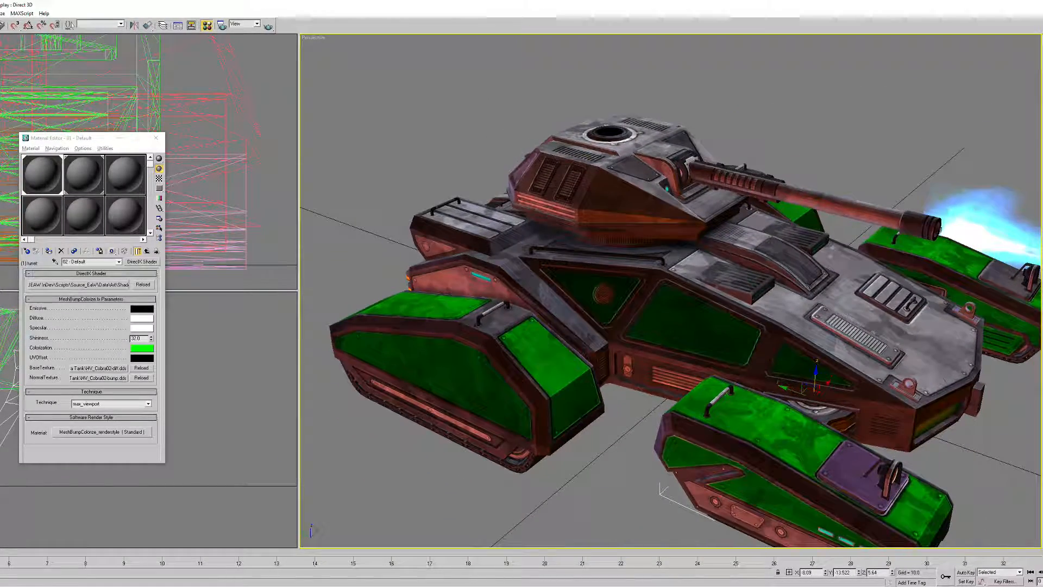
pyautogui.moveTo(728, 370); pyautogui.dragTo(604, 294, button='middle')
pyautogui.keyDown('alt'); pyautogui.moveTo(706, 293); pyautogui.dragTo(630, 299, button='middle'); pyautogui.keyUp('alt')
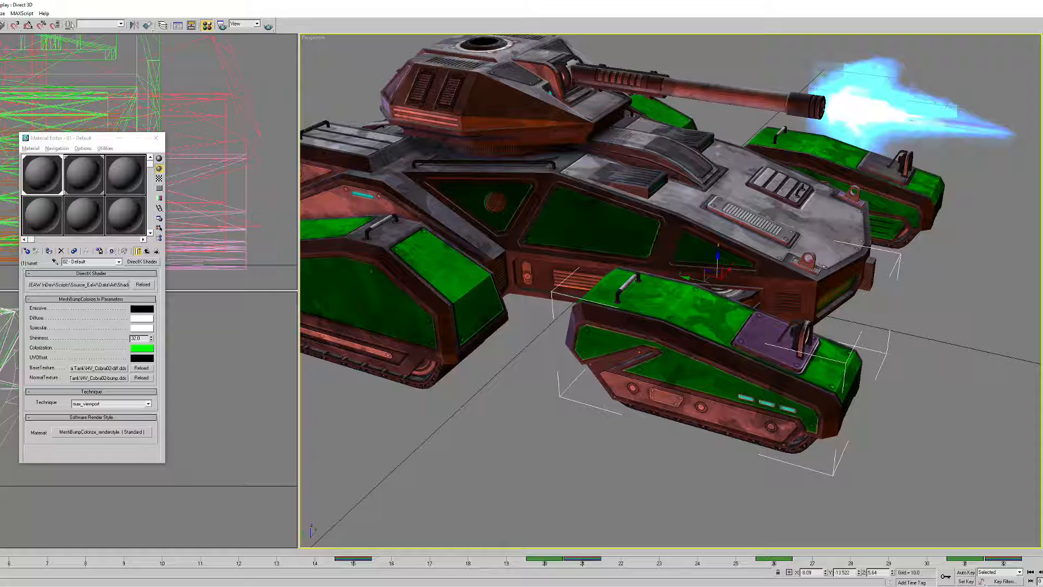
pyautogui.keyDown('alt'); pyautogui.moveTo(671, 294); pyautogui.dragTo(652, 293, button='middle'); pyautogui.keyUp('alt')
pyautogui.scroll(3, 671, 291)
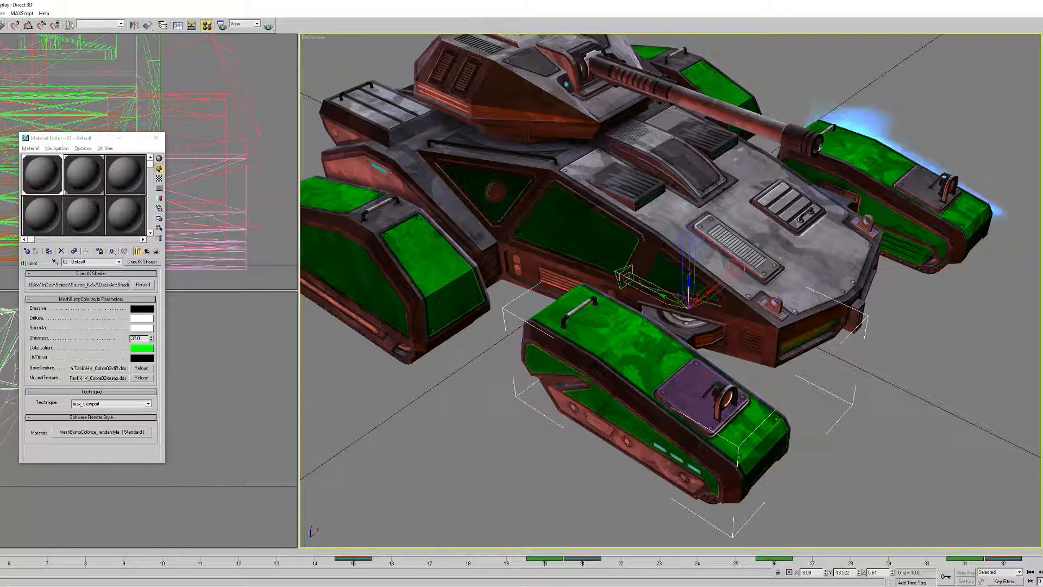
# - Check the front steering pod's absolute world rotation in the Rotate Transform Type-In and close it
pyautogui.moveTo(308, 231); pyautogui.dragTo(368, 255)
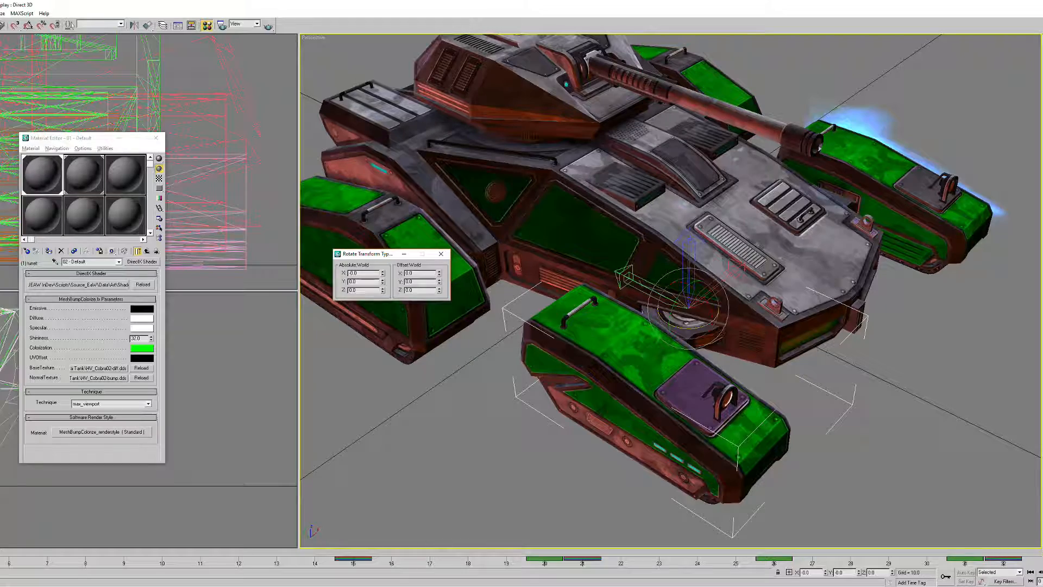
pyautogui.click(441, 254)
pyautogui.moveTo(671, 272); pyautogui.dragTo(693, 343, button='middle')
pyautogui.keyDown('alt'); pyautogui.moveTo(693, 342); pyautogui.dragTo(790, 383, button='middle'); pyautogui.keyUp('alt')
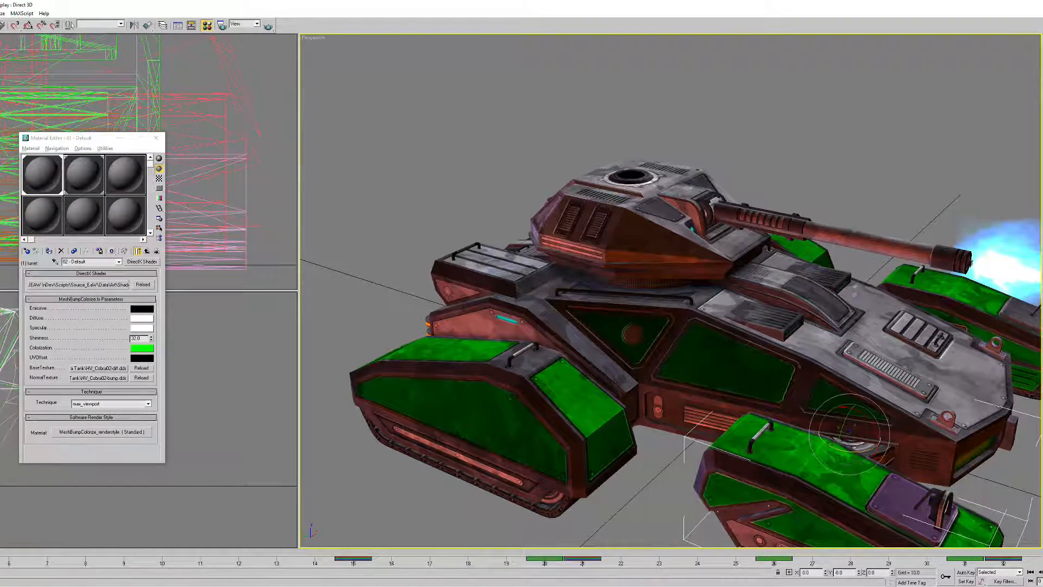
# - Close the Material Editor and list the scene objects by name to examine the tank's hierarchy
pyautogui.click(155, 138)
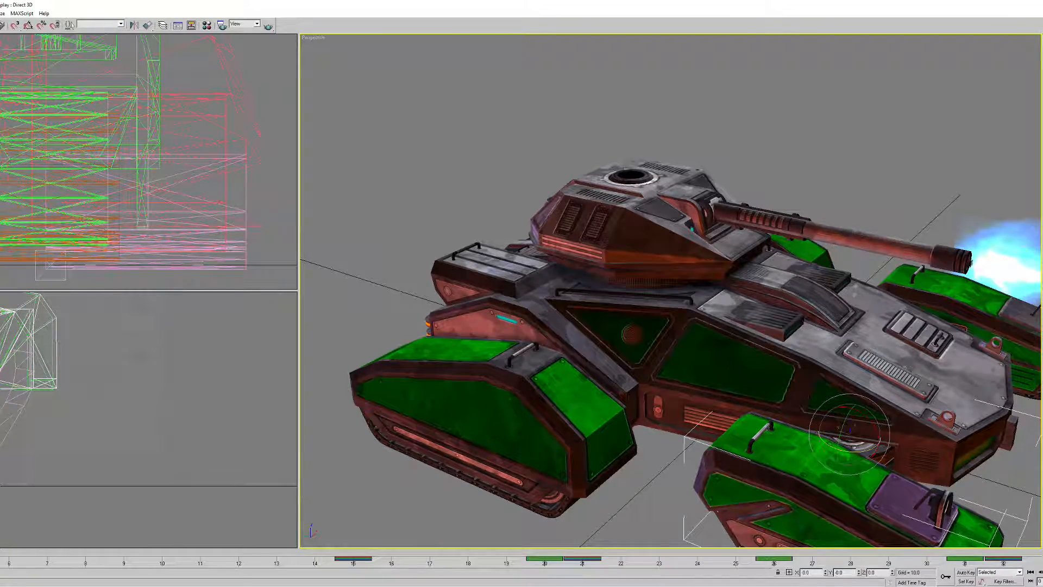
pyautogui.moveTo(906, 368); pyautogui.dragTo(942, 399, button='middle')
pyautogui.scroll(5, 36, 378)
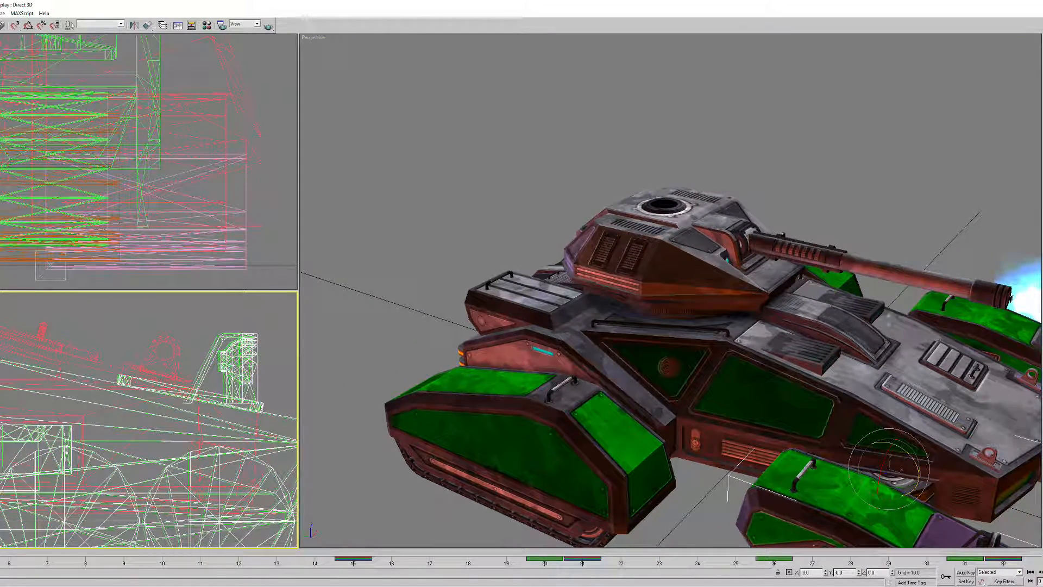
pyautogui.press('h')
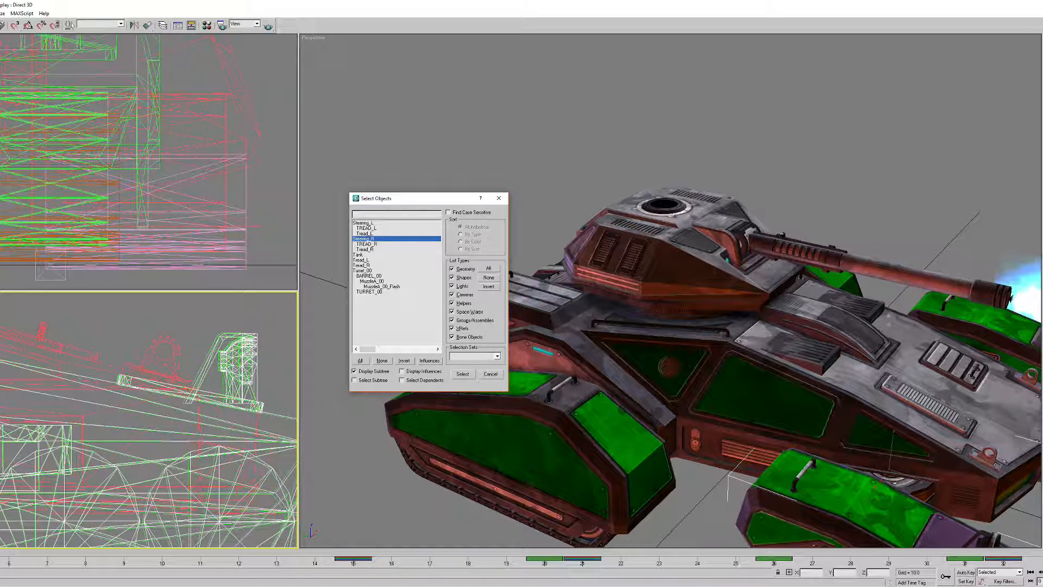
# - Inspect the turret hierarchy by selecting the Turret_00 pivot and then the TURRET_00 mesh by name
pyautogui.click(363, 270)
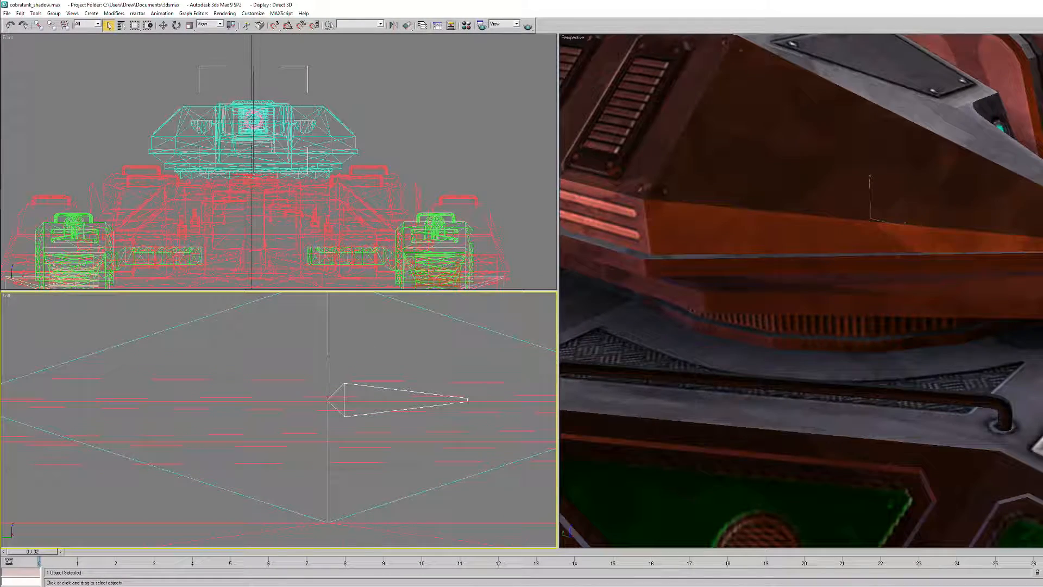
pyautogui.press('z')
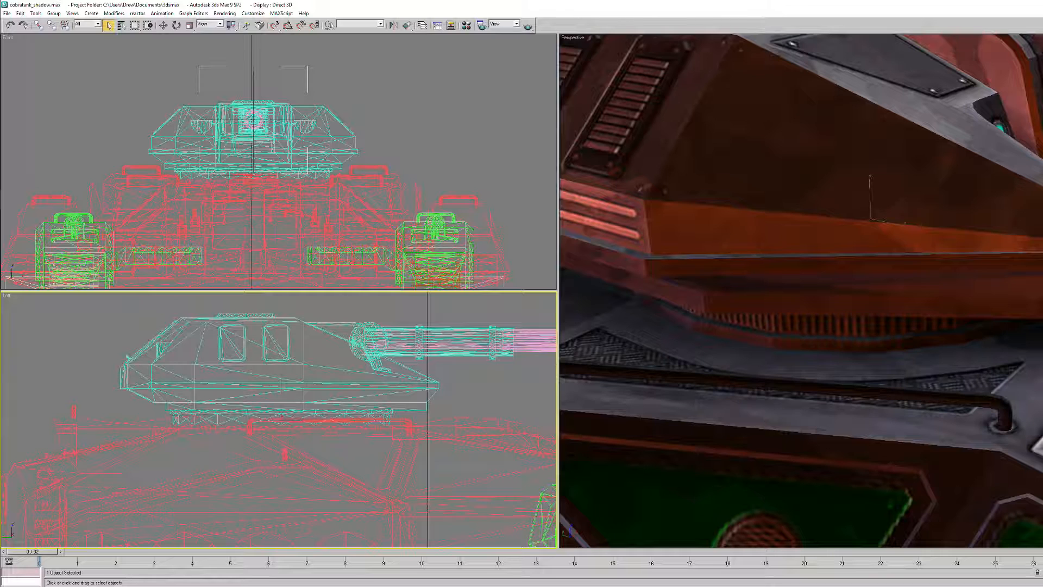
pyautogui.press('h')
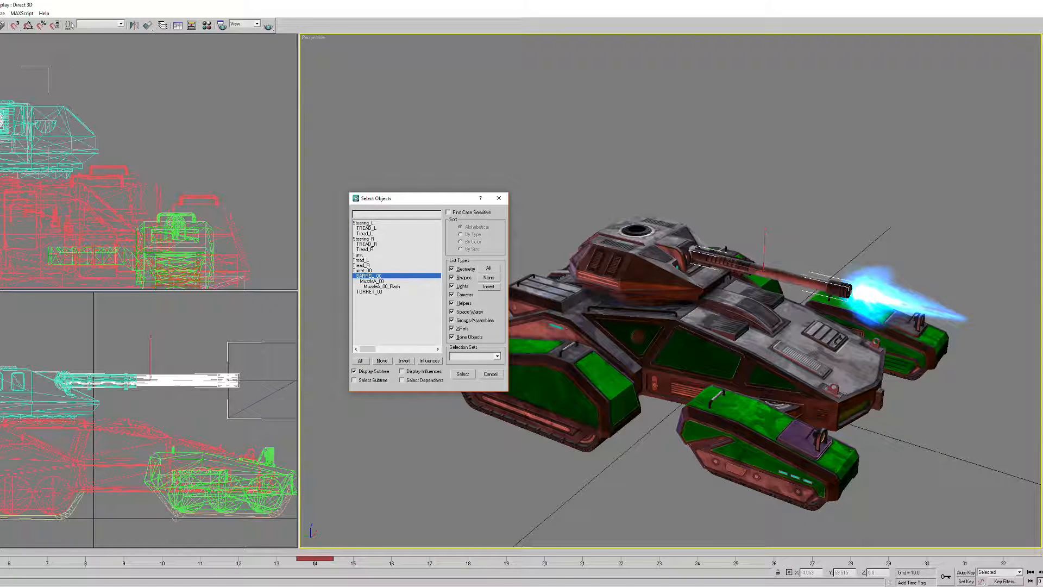
pyautogui.click(629, 292)
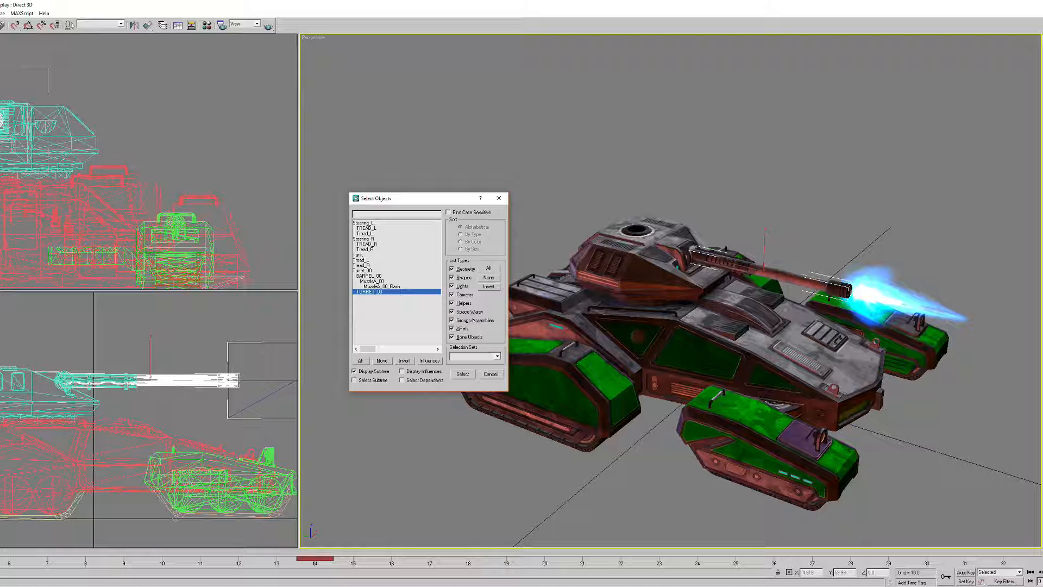
pyautogui.press('Return')
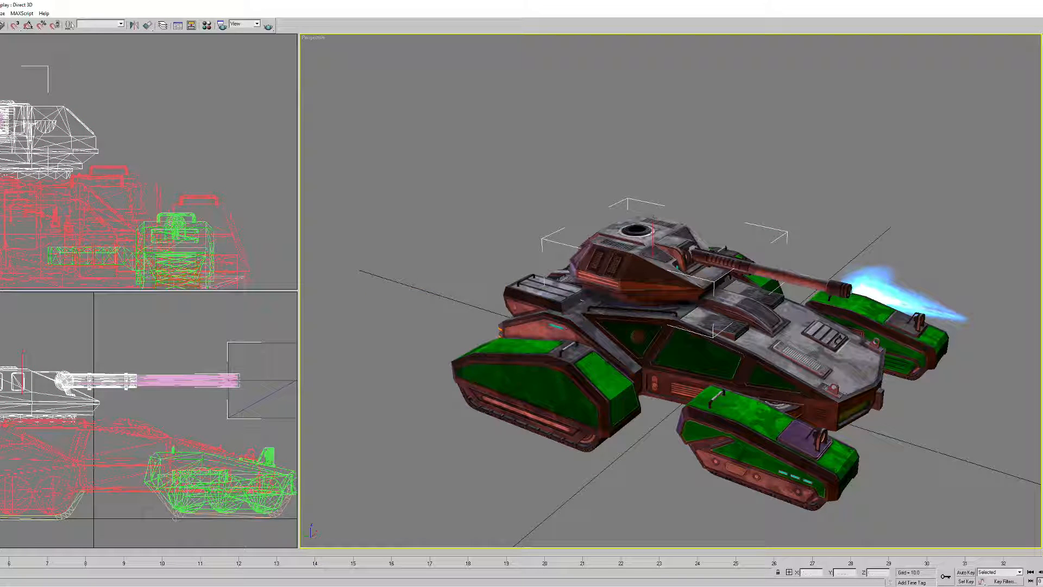
# - Select Turret_00 by name, try rotating it in the perspective view, and undo the rotation
pyautogui.press('h')
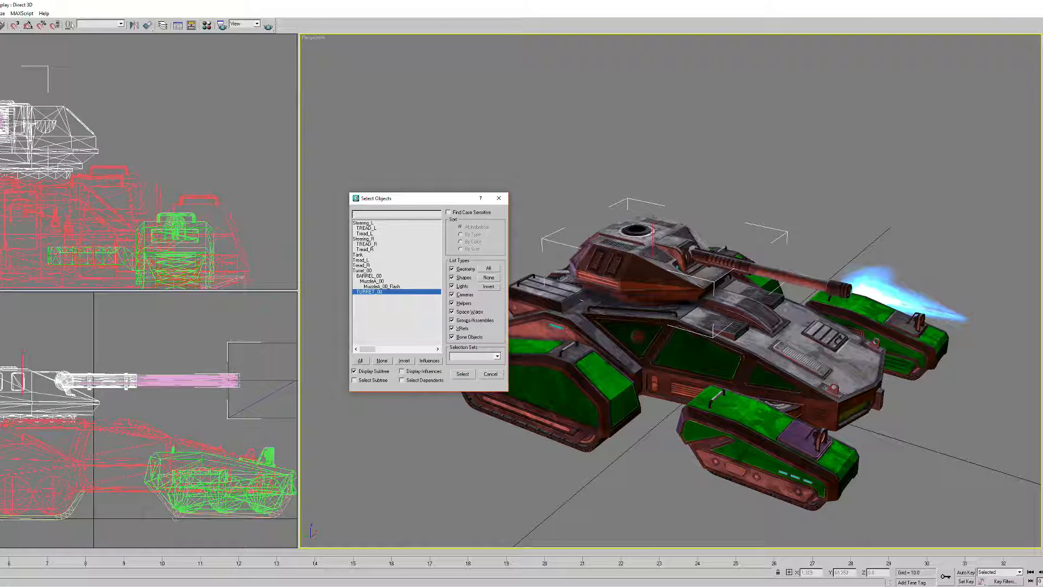
pyautogui.click(363, 271)
pyautogui.press('Return')
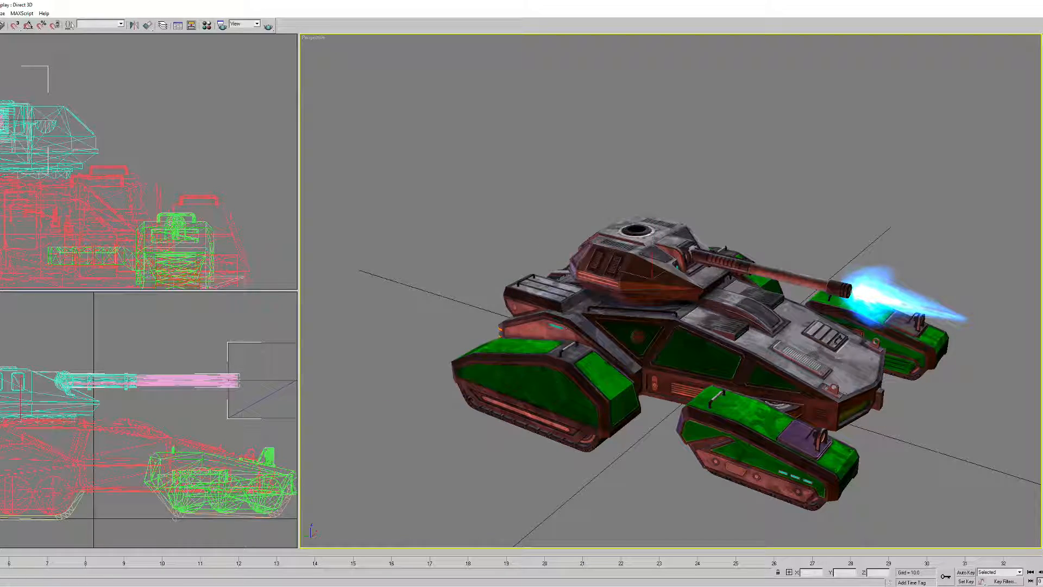
pyautogui.press('e')
pyautogui.moveTo(562, 497); pyautogui.dragTo(559, 525, button='middle')
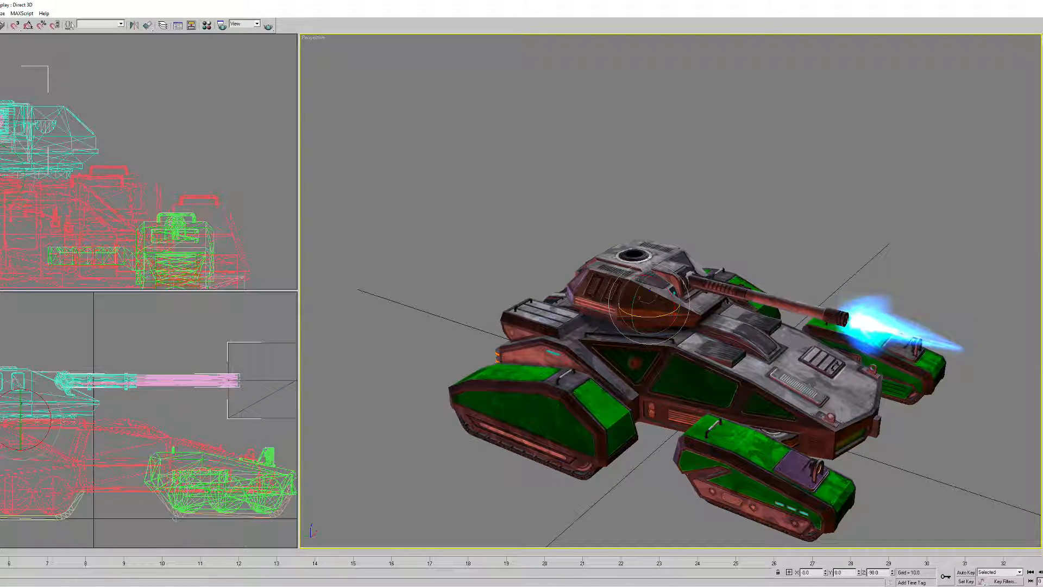
pyautogui.keyDown('alt'); pyautogui.moveTo(649, 299); pyautogui.dragTo(662, 315, button='middle'); pyautogui.keyUp('alt')
pyautogui.moveTo(663, 314); pyautogui.dragTo(646, 282)
pyautogui.moveTo(646, 282); pyautogui.dragTo(693, 206, button='middle')
pyautogui.hotkey('ctrl', 'z')
pyautogui.click(692, 207)
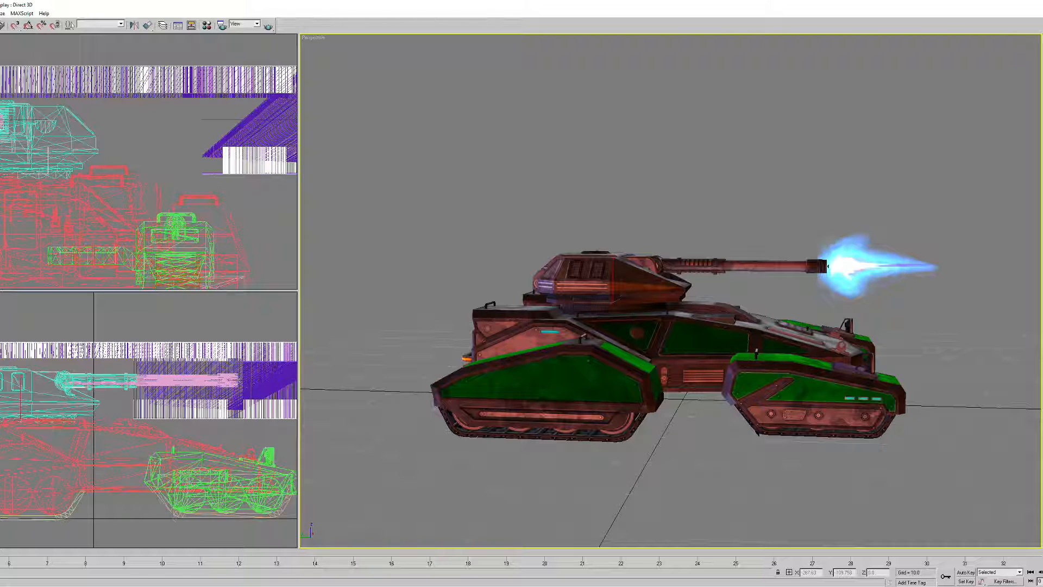
# - Check Turret_00 in the list of scene objects and play the barrel's firing animation
pyautogui.keyDown('alt'); pyautogui.moveTo(652, 260); pyautogui.dragTo(641, 326, button='middle'); pyautogui.keyUp('alt')
pyautogui.press('h')
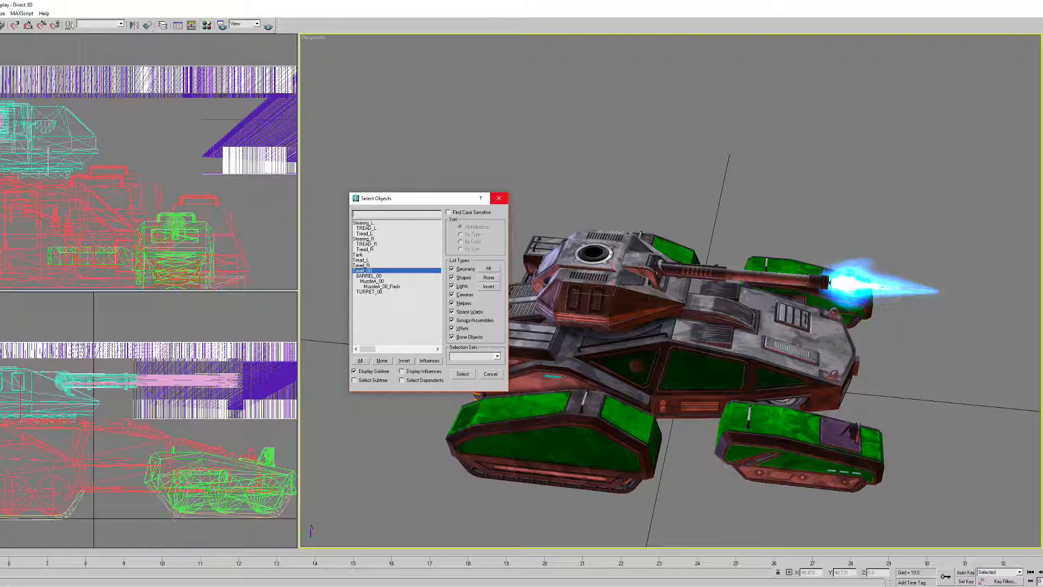
pyautogui.press('Return')
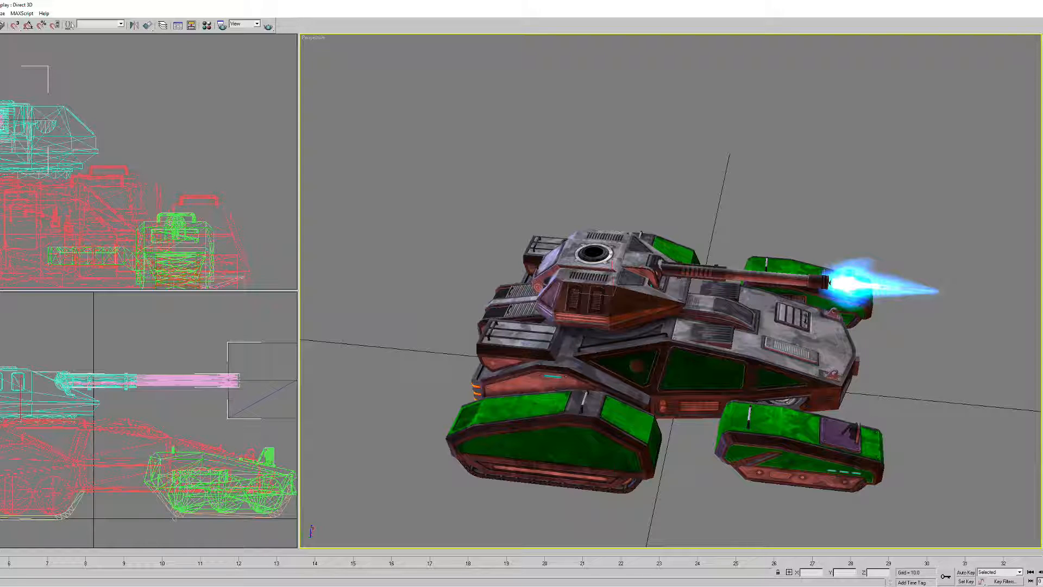
pyautogui.moveTo(717, 315); pyautogui.dragTo(630, 270, button='middle')
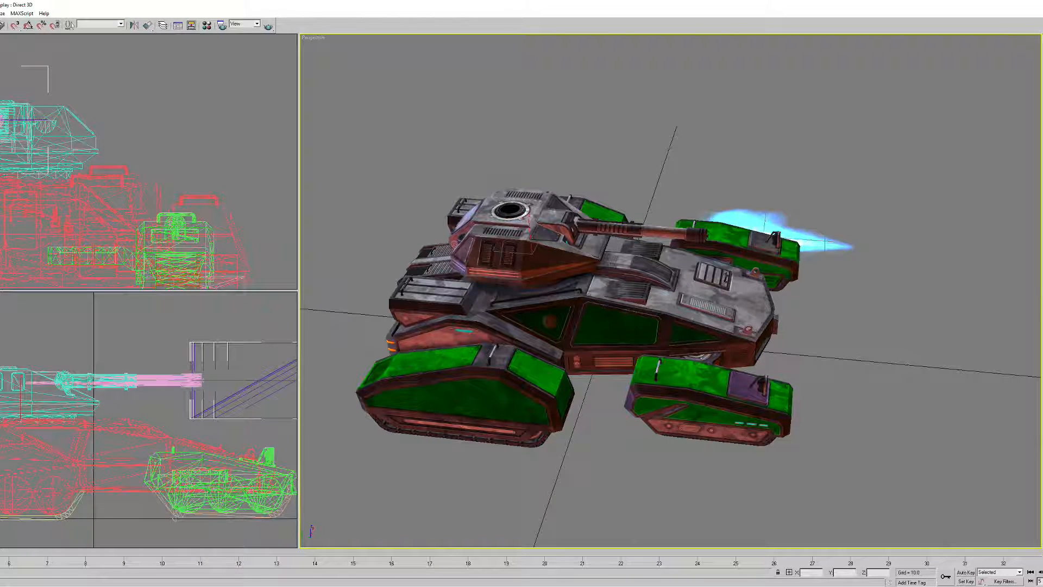
pyautogui.moveTo(630, 270); pyautogui.dragTo(669, 275, button='middle')
pyautogui.press('/')
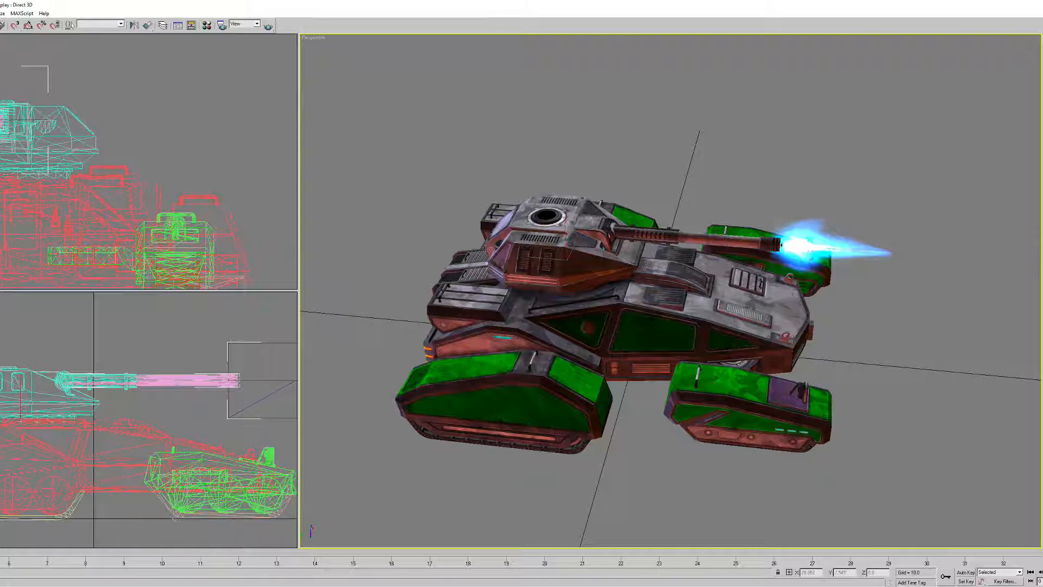
# - Try swinging the turret toward the tank's rear with the firing animation playing, and undo the rotation
pyautogui.click(566, 255)
pyautogui.moveTo(564, 277); pyautogui.dragTo(369, 249)
pyautogui.moveTo(369, 248); pyautogui.dragTo(429, 265, button='middle')
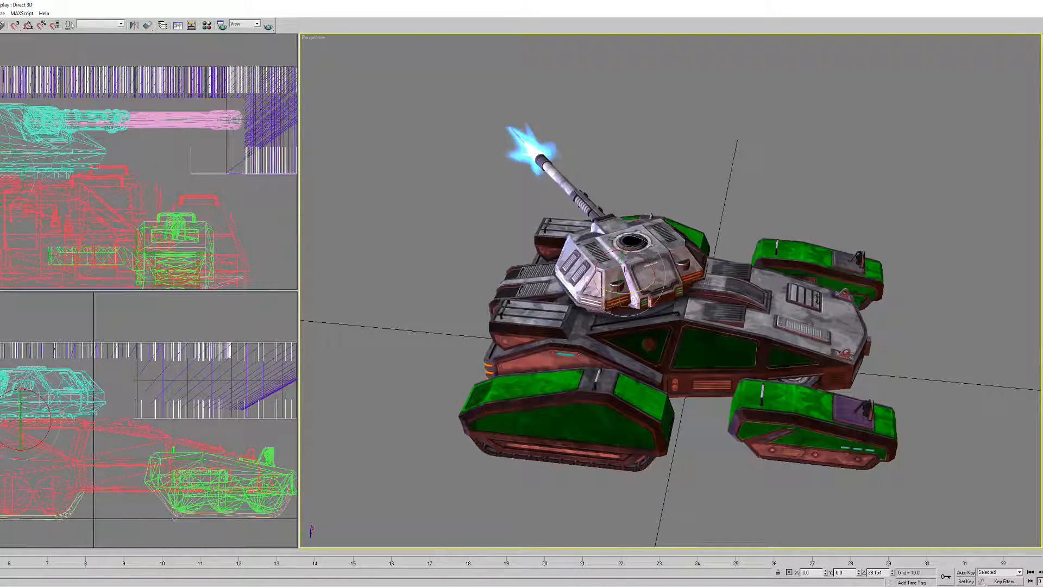
pyautogui.press('/')
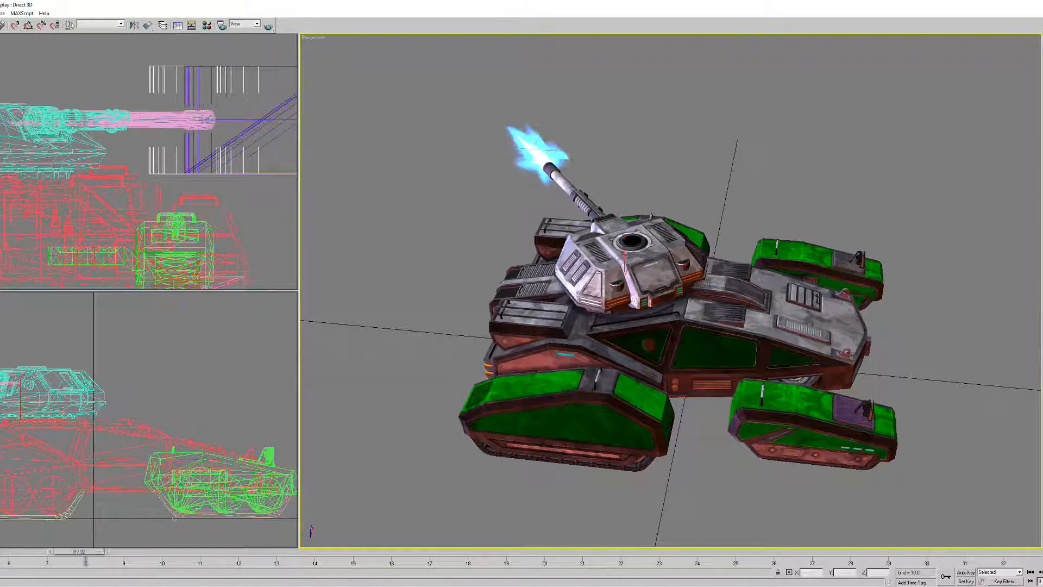
pyautogui.press('/')
pyautogui.moveTo(429, 265); pyautogui.dragTo(454, 294, button='middle')
pyautogui.hotkey('ctrl', 'z')
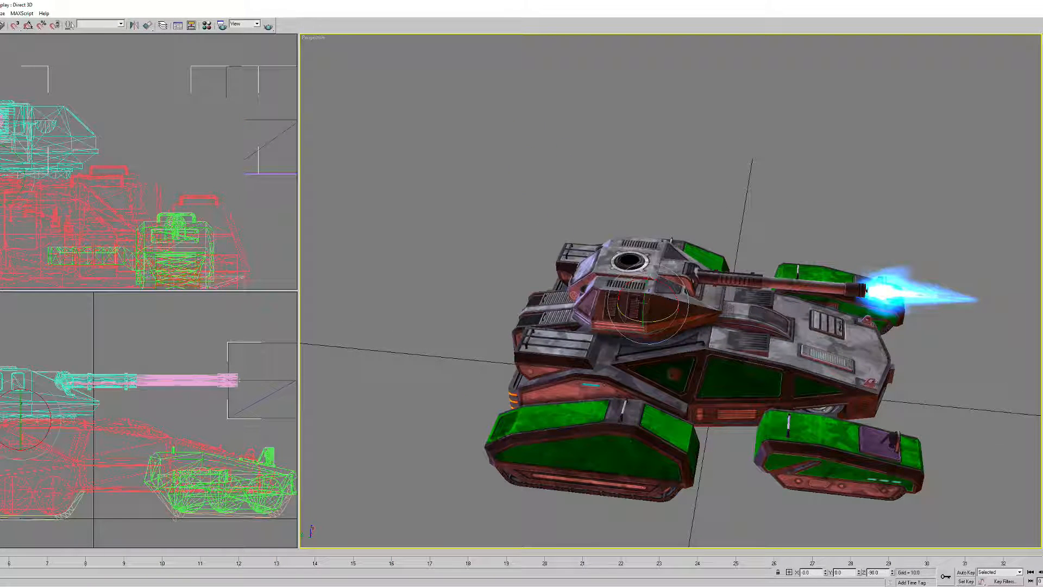
pyautogui.click(435, 217)
# - Examine the tank from the front and review its object names in the selection list
pyautogui.keyDown('alt'); pyautogui.moveTo(435, 218); pyautogui.dragTo(277, 185, button='middle'); pyautogui.keyUp('alt')
pyautogui.keyDown('alt'); pyautogui.moveTo(633, 427); pyautogui.dragTo(612, 263, button='middle'); pyautogui.keyUp('alt')
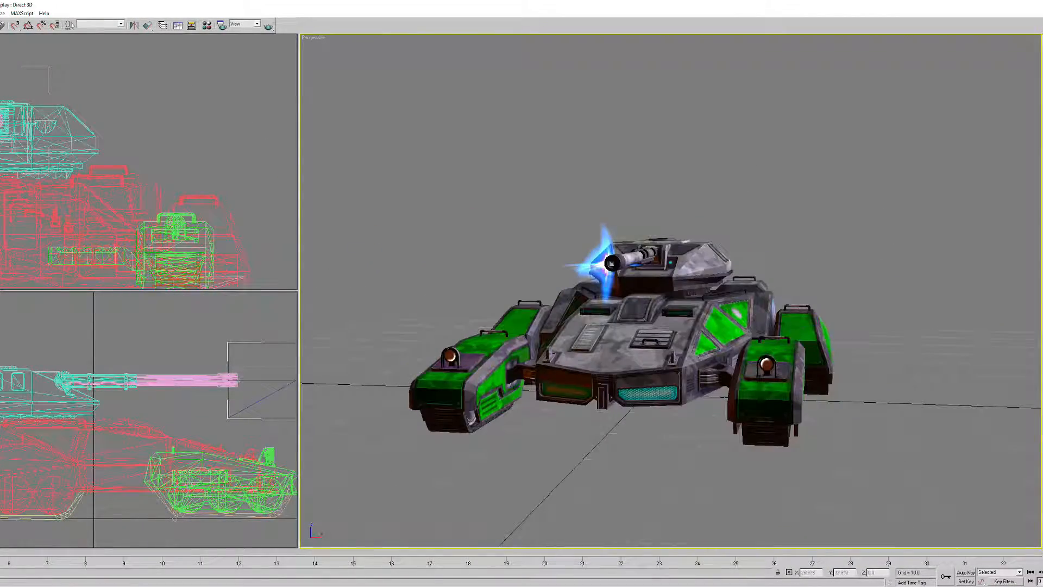
pyautogui.keyDown('alt'); pyautogui.moveTo(612, 375); pyautogui.dragTo(644, 388, button='middle'); pyautogui.keyUp('alt')
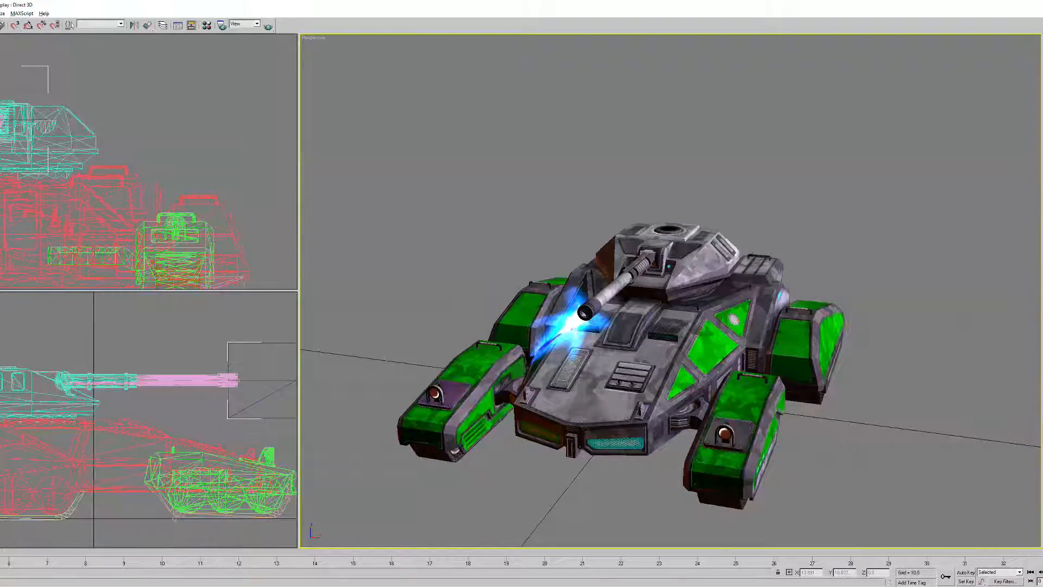
pyautogui.scroll(4, 761, 397)
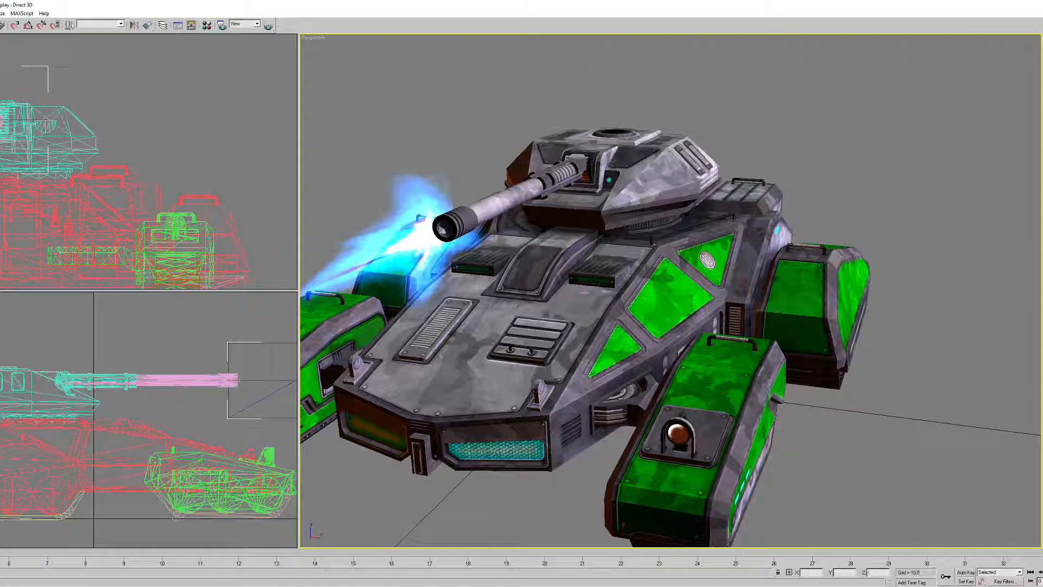
pyautogui.press('h')
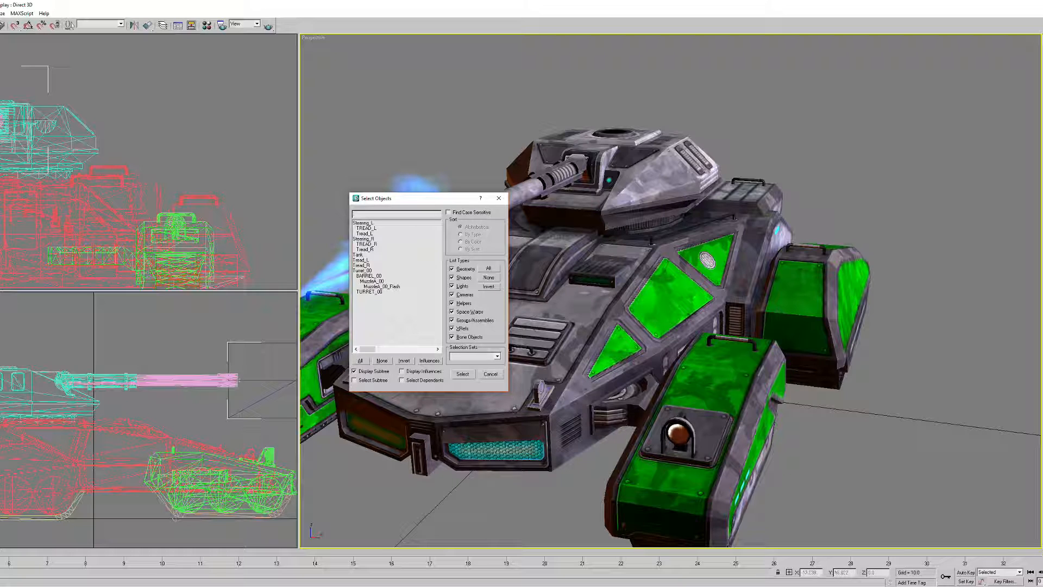
pyautogui.click(498, 198)
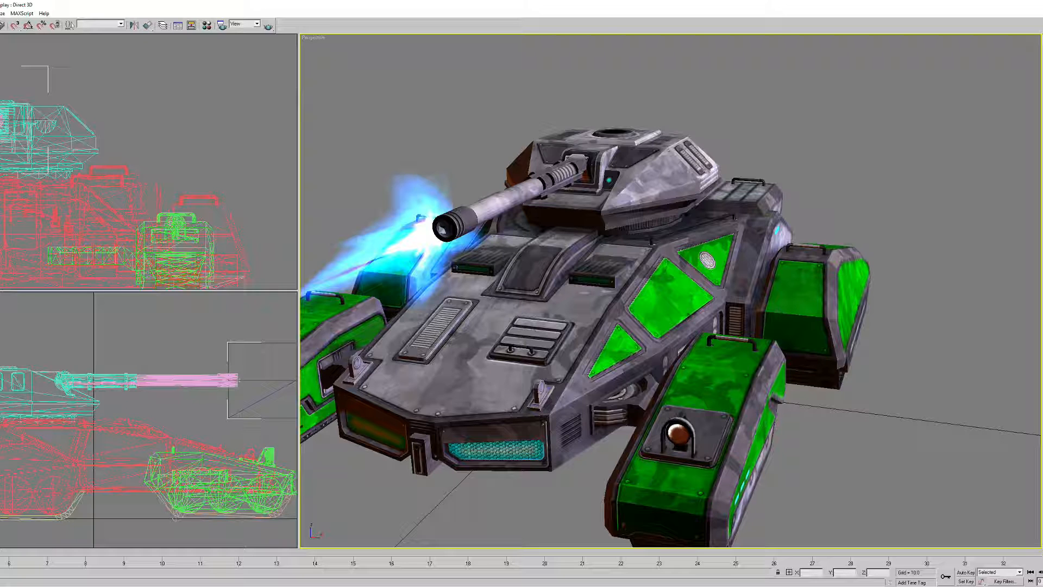
pyautogui.moveTo(587, 304); pyautogui.dragTo(698, 298, button='middle')
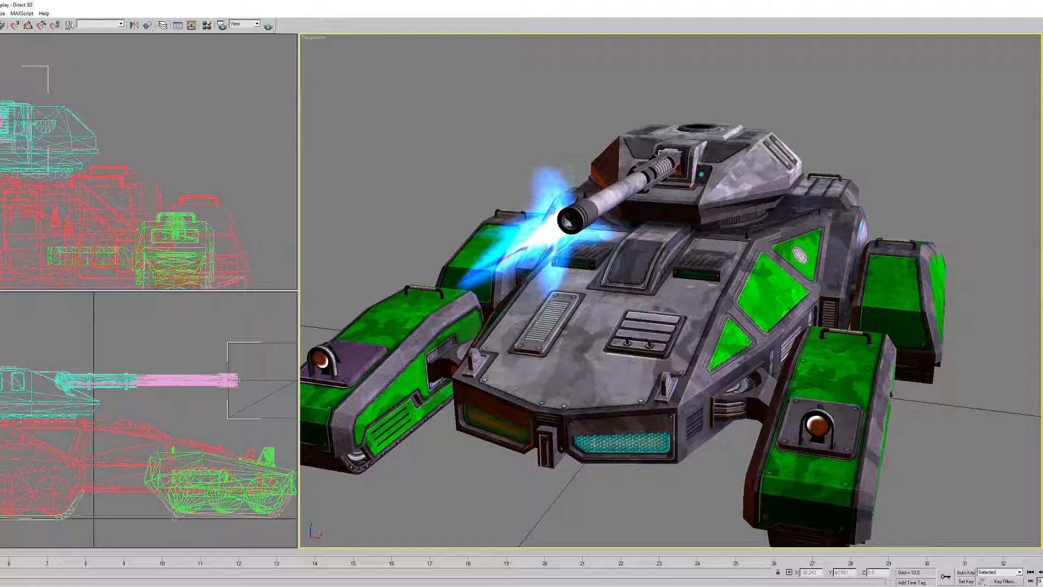
# - Select the tank hull, inspect it at Element level, and clear the selection
pyautogui.click(676, 374)
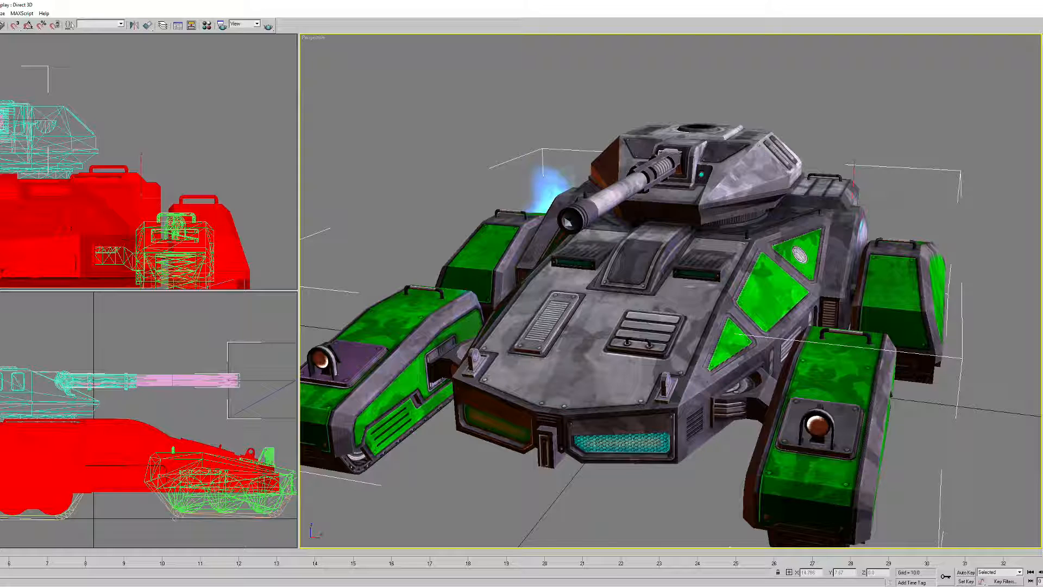
pyautogui.press('5')
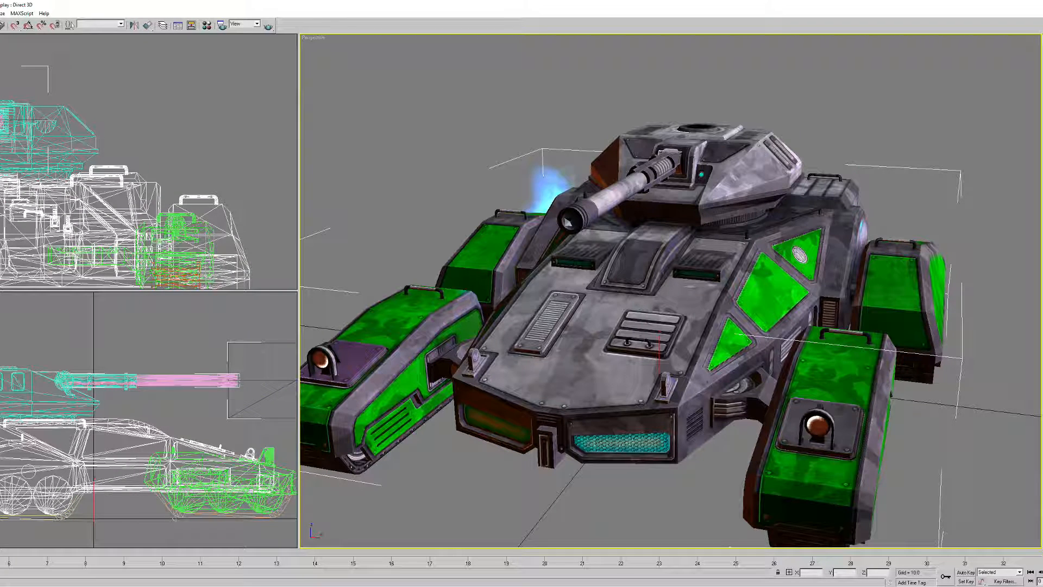
pyautogui.click(869, 108)
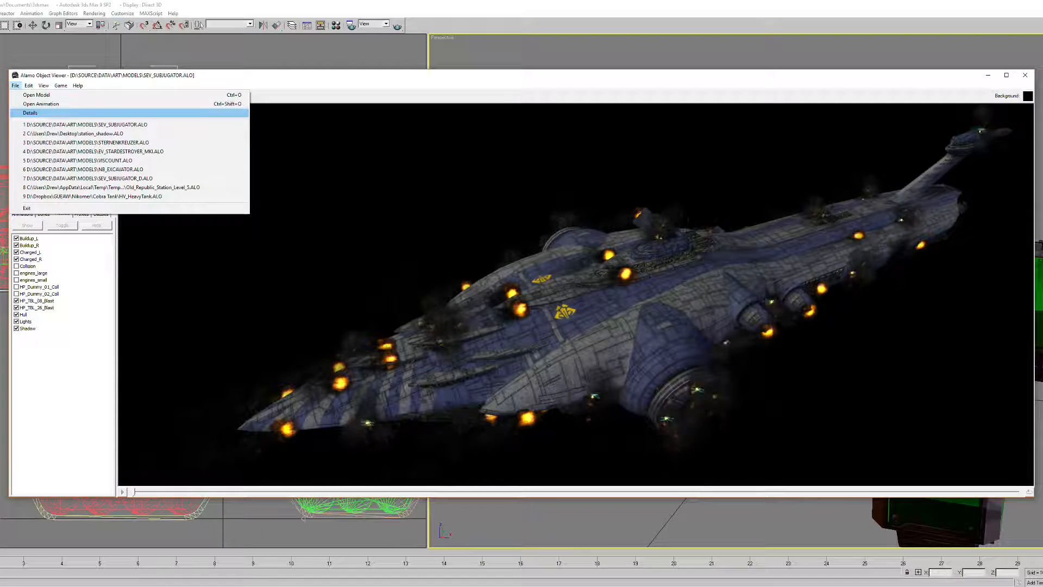
# - In Alamo Object Viewer, inspect the faces of the Hull and Shadow meshes in SEV_SUBJUGATOR.ALO's model details
pyautogui.click(55, 113)
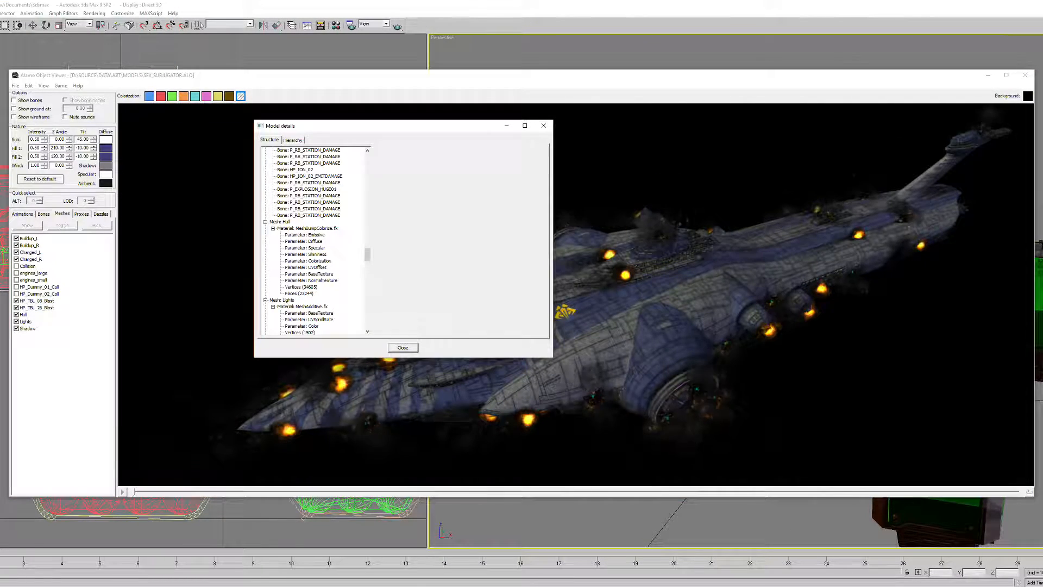
pyautogui.click(299, 294)
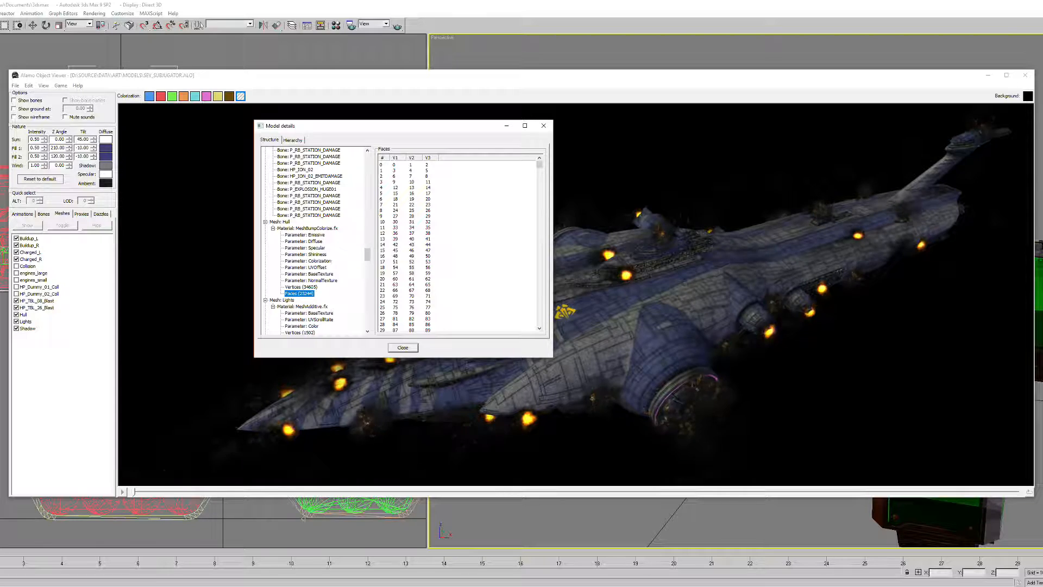
pyautogui.moveTo(367, 254); pyautogui.dragTo(367, 285)
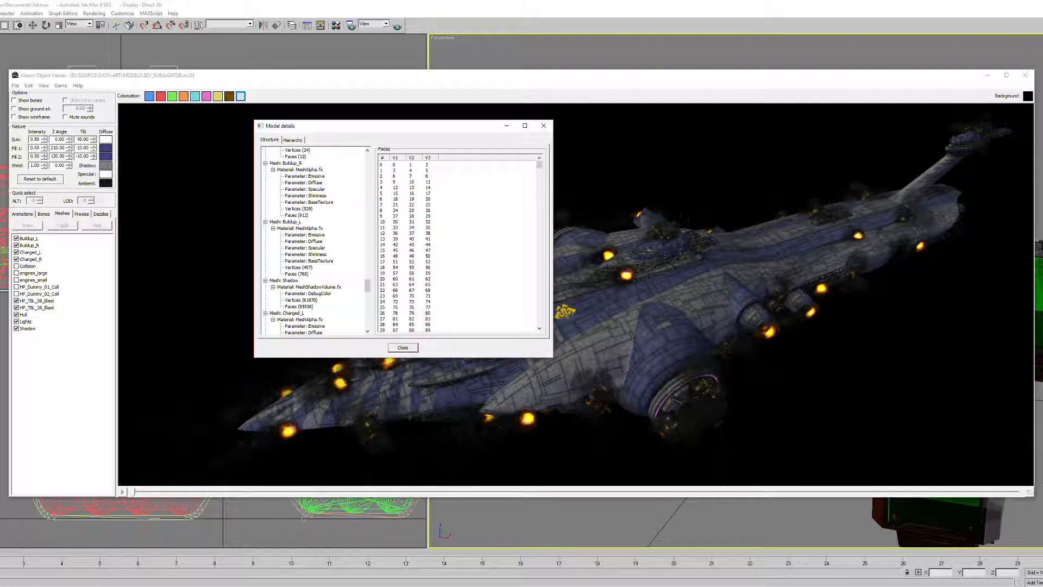
pyautogui.click(299, 307)
pyautogui.click(402, 348)
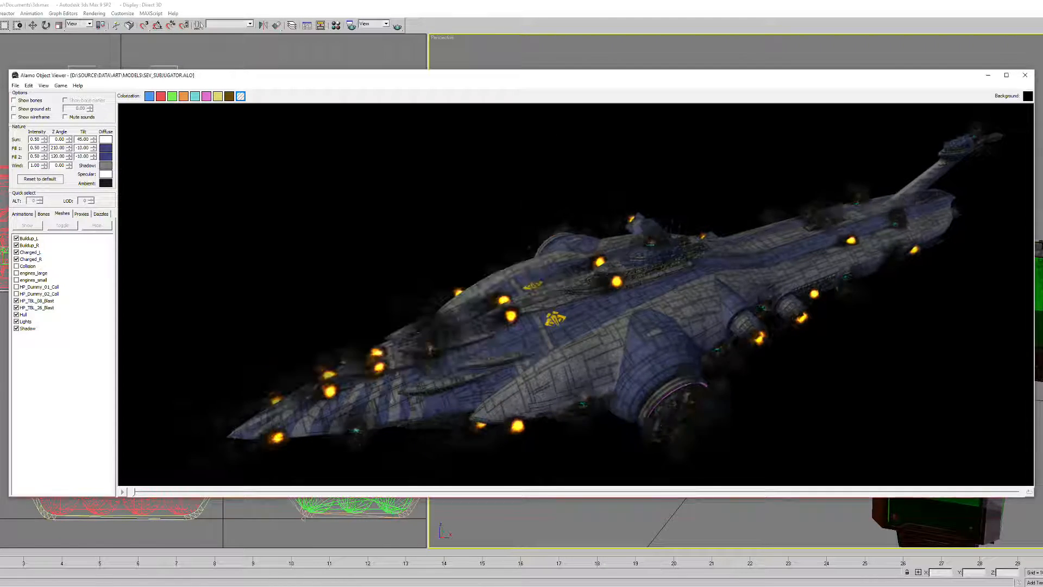
# - Show the ground plane at -300 beneath the ship and examine the shadow cast on it
pyautogui.click(15, 108)
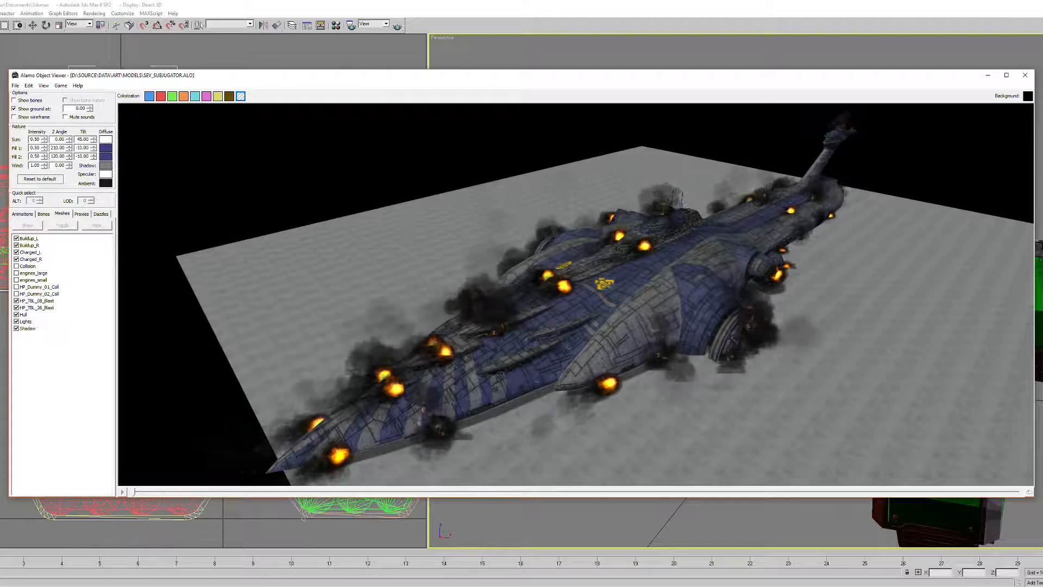
pyautogui.moveTo(90, 110); pyautogui.dragTo(90, 273)
pyautogui.moveTo(521, 304); pyautogui.dragTo(660, 297)
pyautogui.scroll(5, 576, 294)
pyautogui.moveTo(576, 294); pyautogui.dragTo(654, 255)
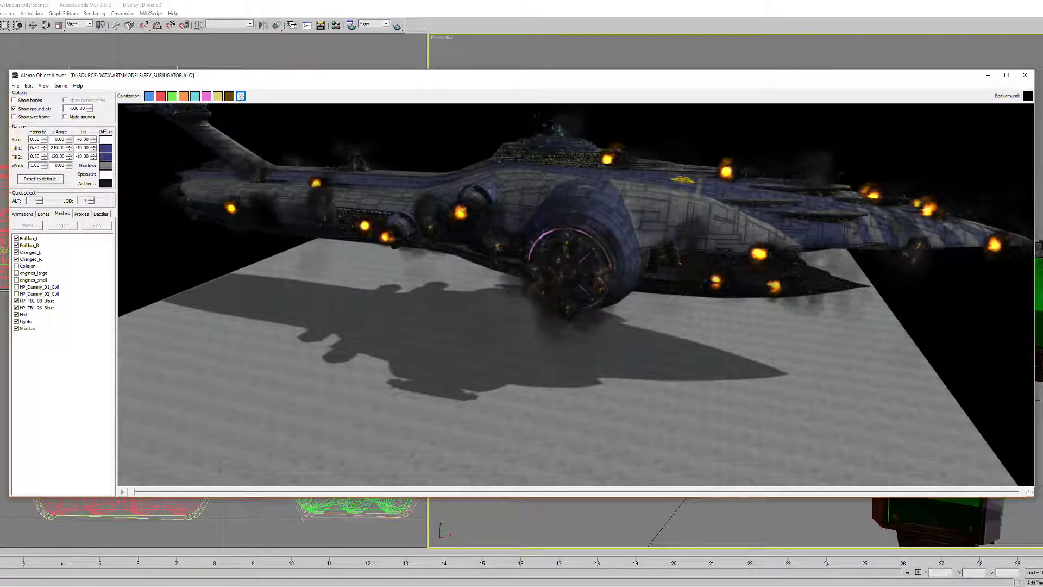
pyautogui.moveTo(576, 294); pyautogui.dragTo(532, 321)
# - Set the Sun light's tilt to 76 and view the ship's shadow up close from the other side
pyautogui.moveTo(93, 140); pyautogui.dragTo(93, 123)
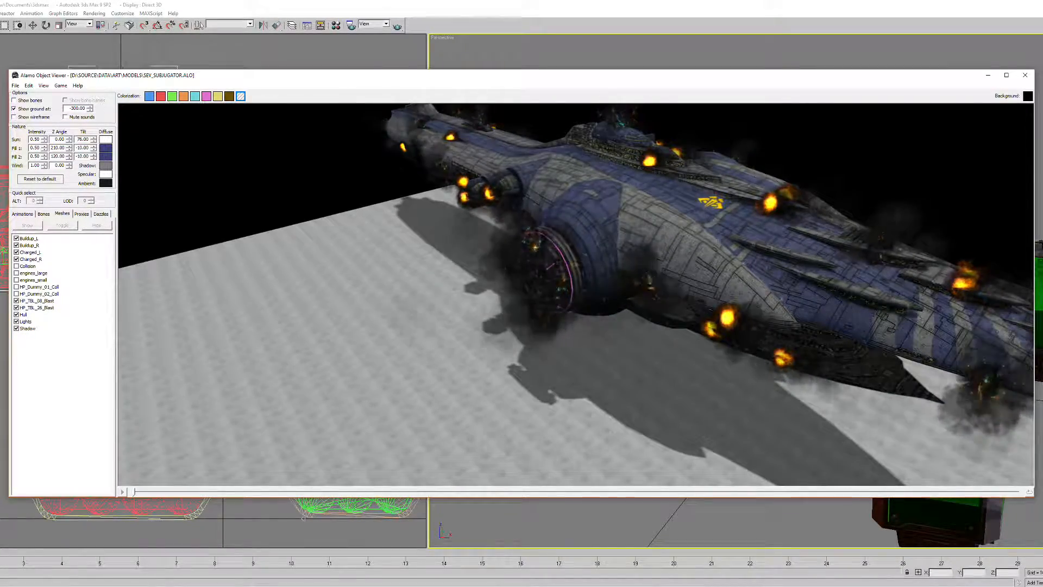
pyautogui.moveTo(576, 294); pyautogui.dragTo(408, 299)
pyautogui.moveTo(407, 310); pyautogui.dragTo(407, 109, button='right')
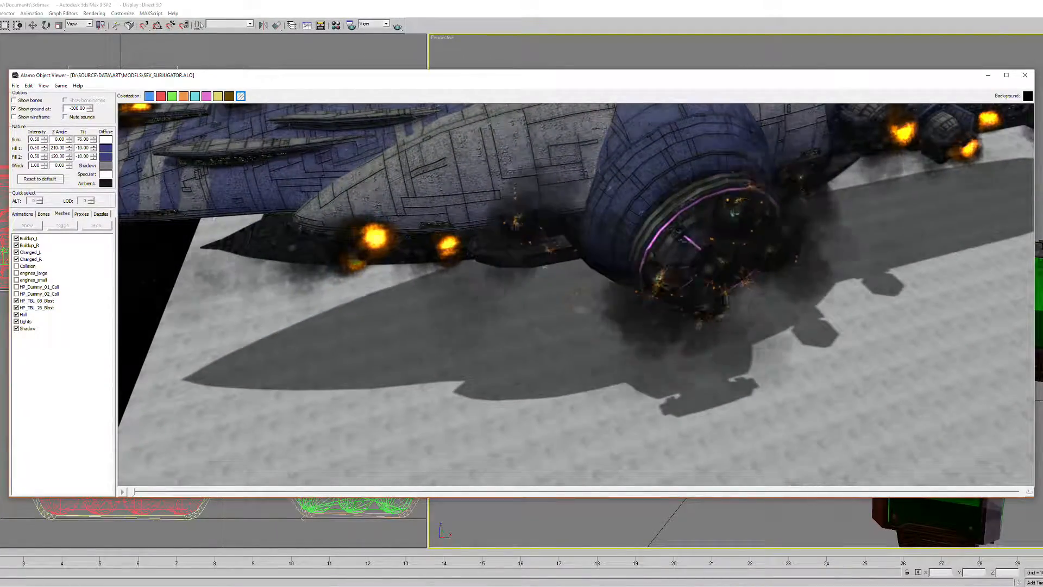
# - Set the Sun light's Z angle to 118 and tilt to 32, and examine the shadow from above
pyautogui.click(69, 138)
pyautogui.moveTo(69, 134); pyautogui.dragTo(93, 146)
pyautogui.scroll(-3, 434, 261)
pyautogui.moveTo(435, 260); pyautogui.dragTo(331, 325)
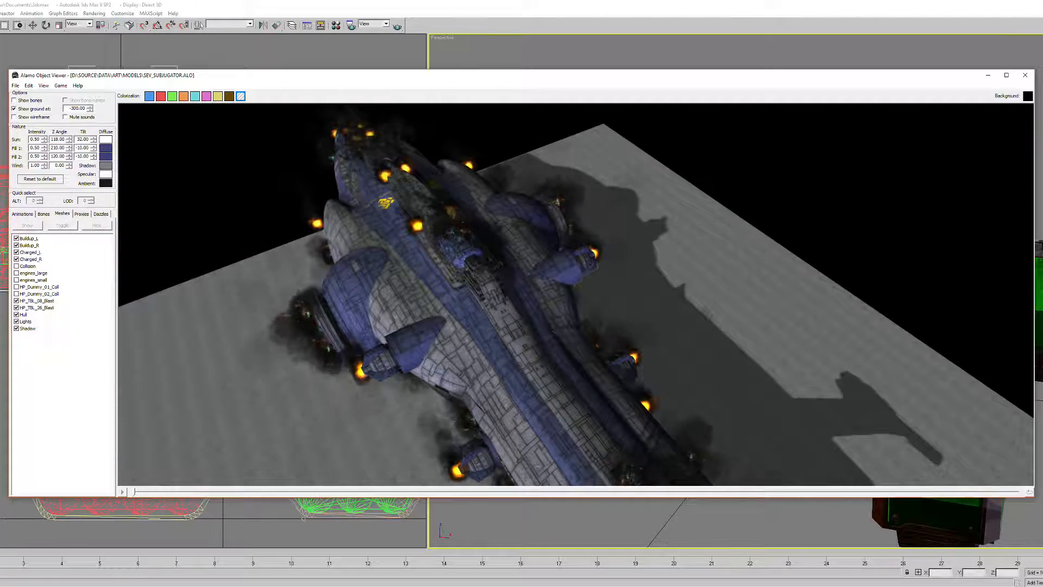
pyautogui.moveTo(330, 325); pyautogui.dragTo(392, 318)
pyautogui.scroll(-3, 576, 294)
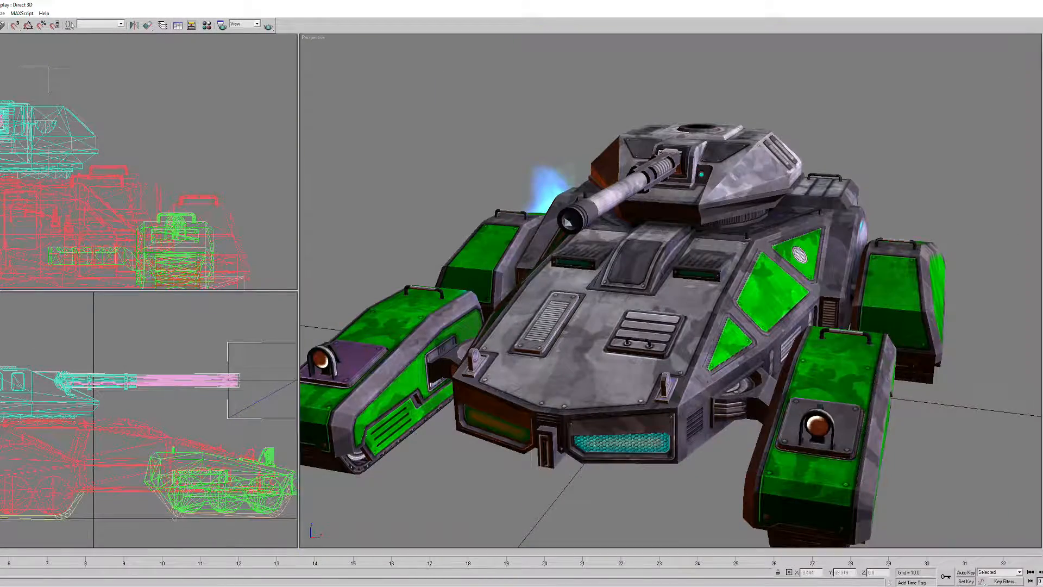
# - Switch back to 3ds Max and review the list of the tank's objects and their hierarchy
pyautogui.moveTo(755, 228); pyautogui.dragTo(735, 249, button='middle')
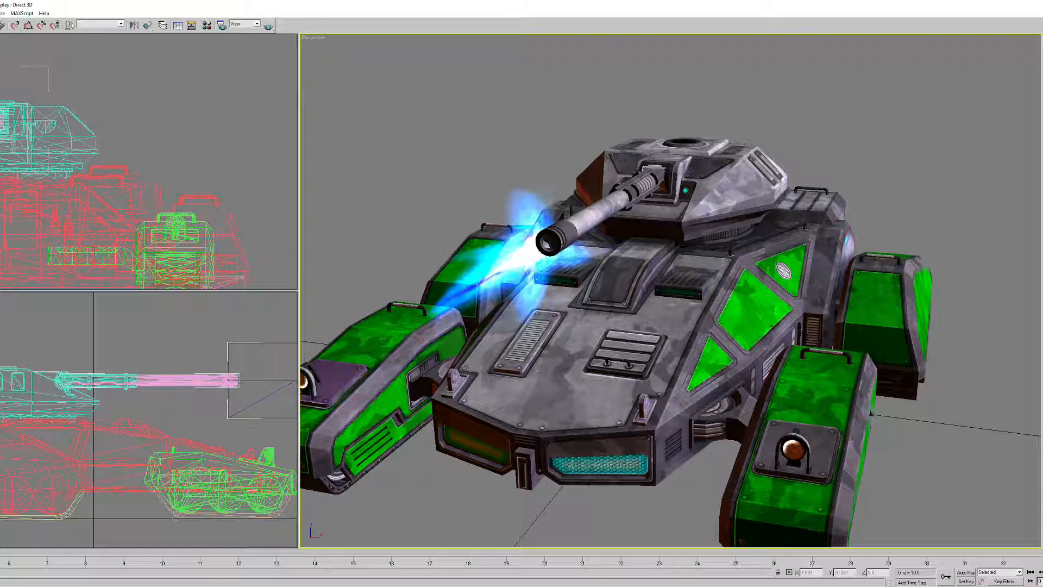
pyautogui.moveTo(733, 255); pyautogui.dragTo(690, 214, button='middle')
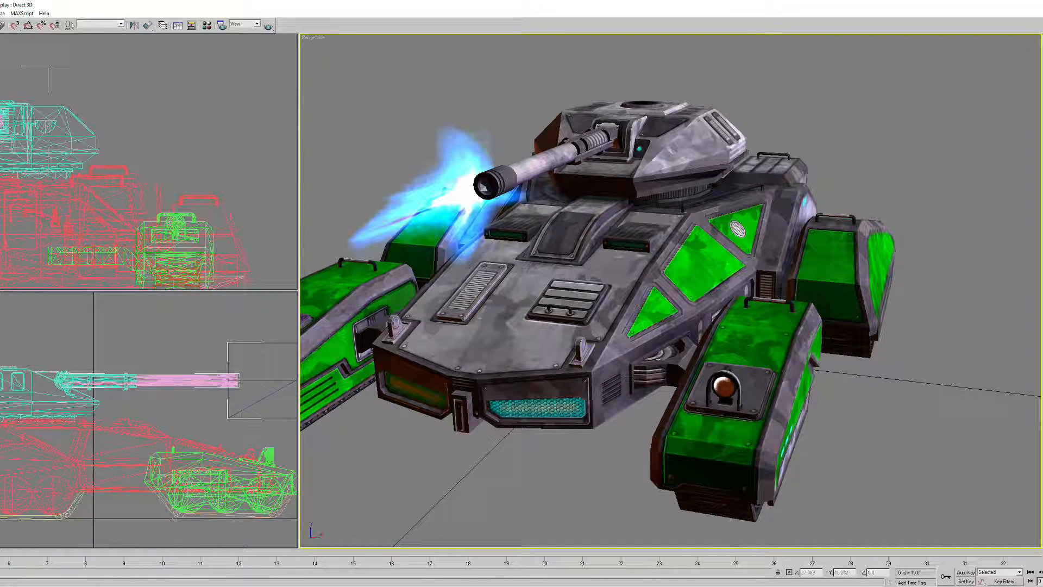
pyautogui.press('h')
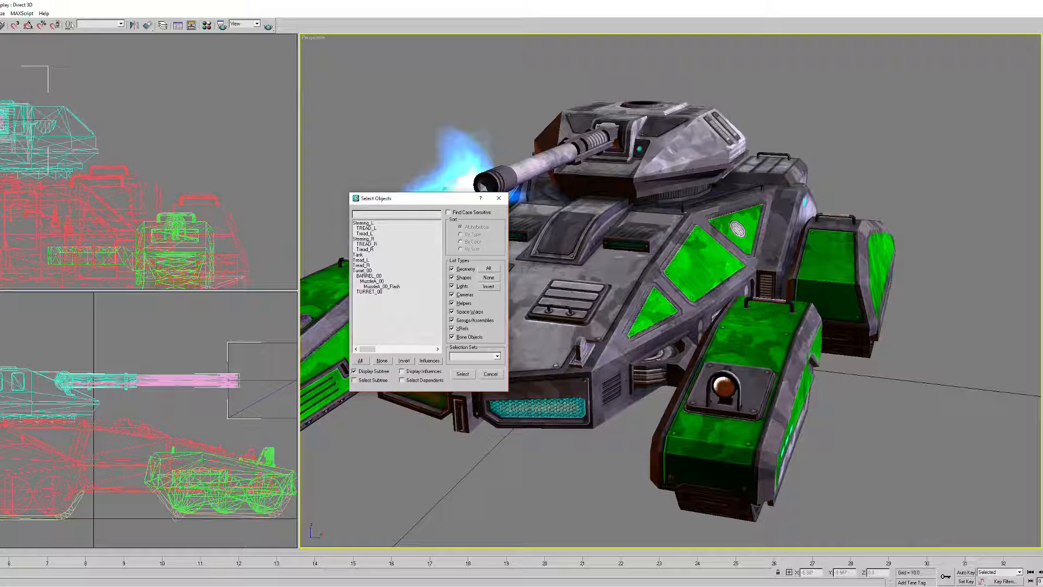
pyautogui.click(490, 373)
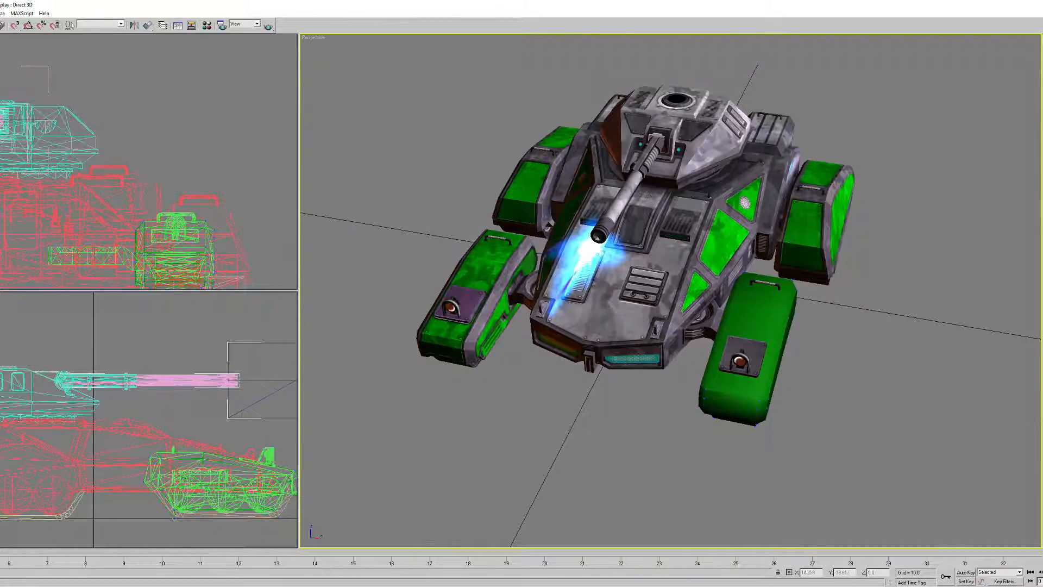
# - Create a polygon between the open border's vertices to close the gap on the inner side of the front tread pod's shadow mesh
pyautogui.scroll(5, 670, 291)
pyautogui.moveTo(815, 381); pyautogui.dragTo(722, 244, button='middle')
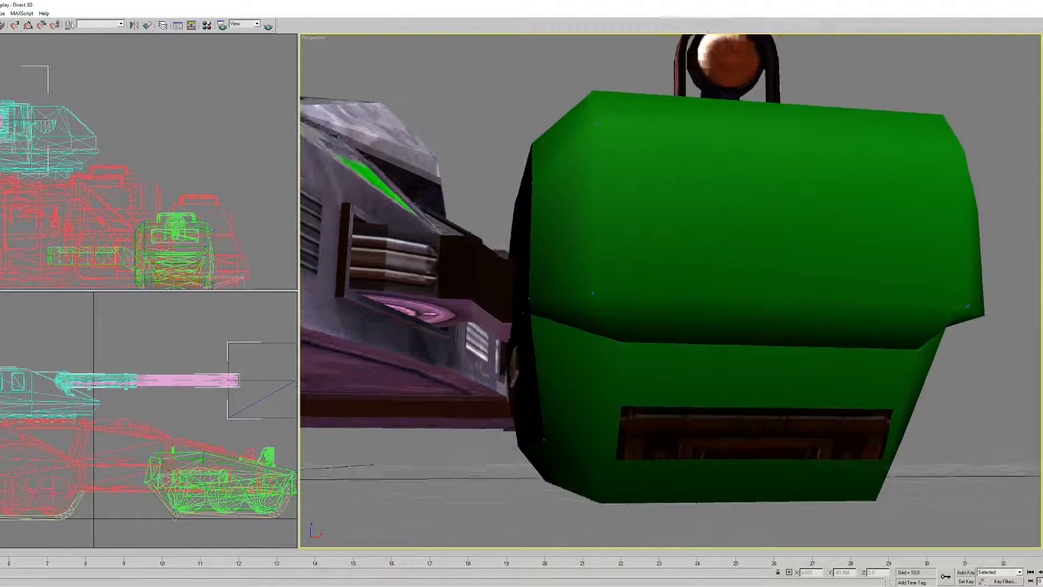
pyautogui.click(598, 282)
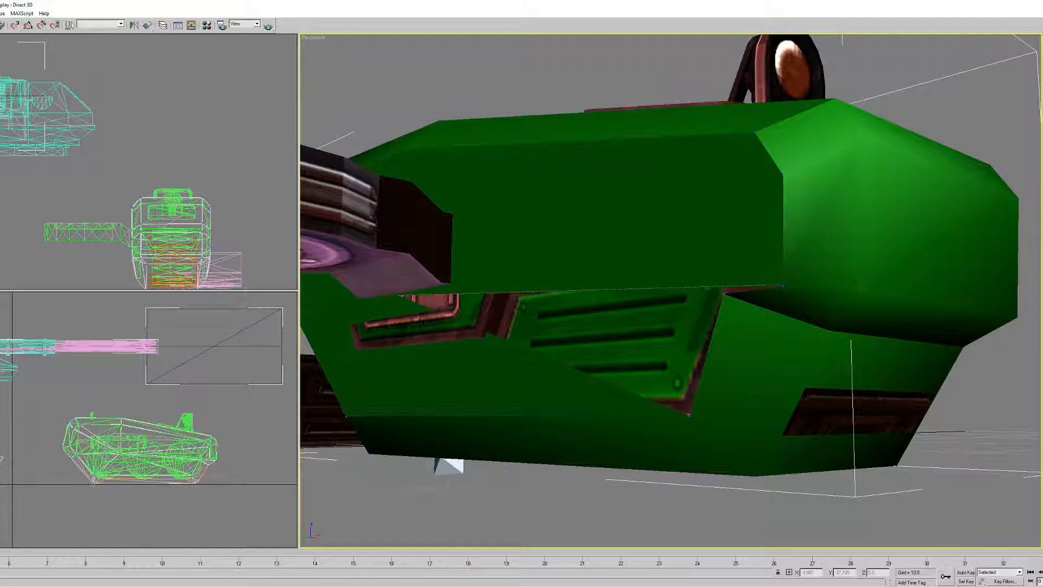
pyautogui.click(753, 288)
pyautogui.click(401, 296)
pyautogui.click(690, 415)
pyautogui.click(724, 293)
pyautogui.click(723, 294)
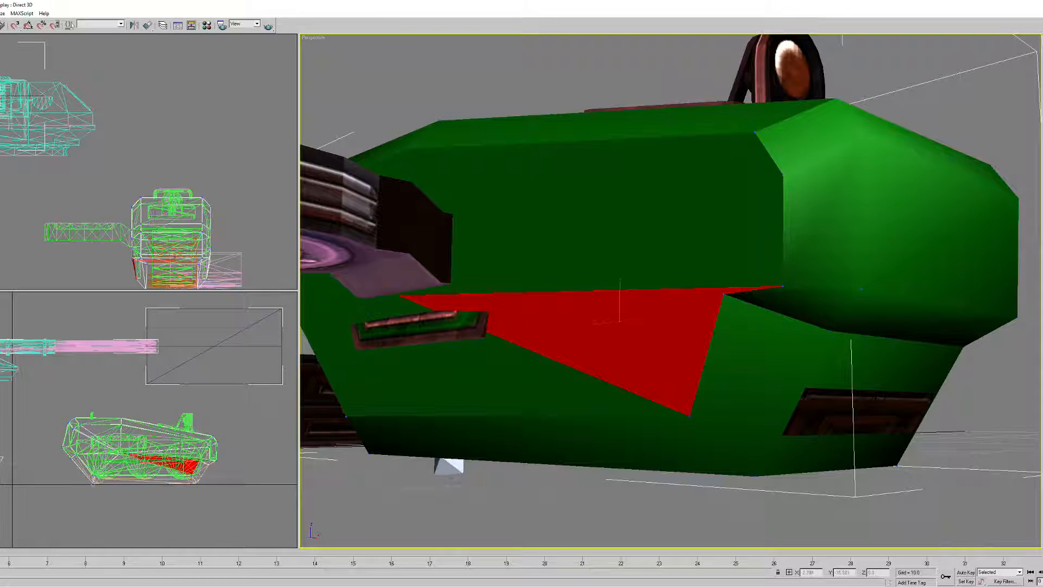
# - Examine the filled area on the inner side and the front end of the tread pod's shadow mesh
pyautogui.scroll(5, 918, 375)
pyautogui.moveTo(684, 320); pyautogui.dragTo(929, 263, button='middle')
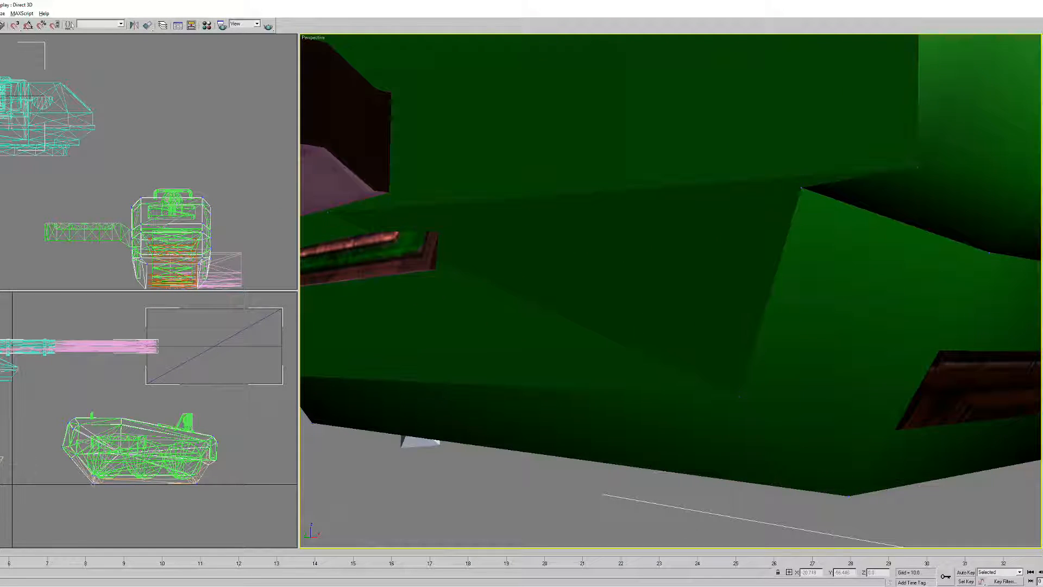
pyautogui.moveTo(760, 272); pyautogui.dragTo(789, 321, button='middle')
pyautogui.scroll(-5, 671, 290)
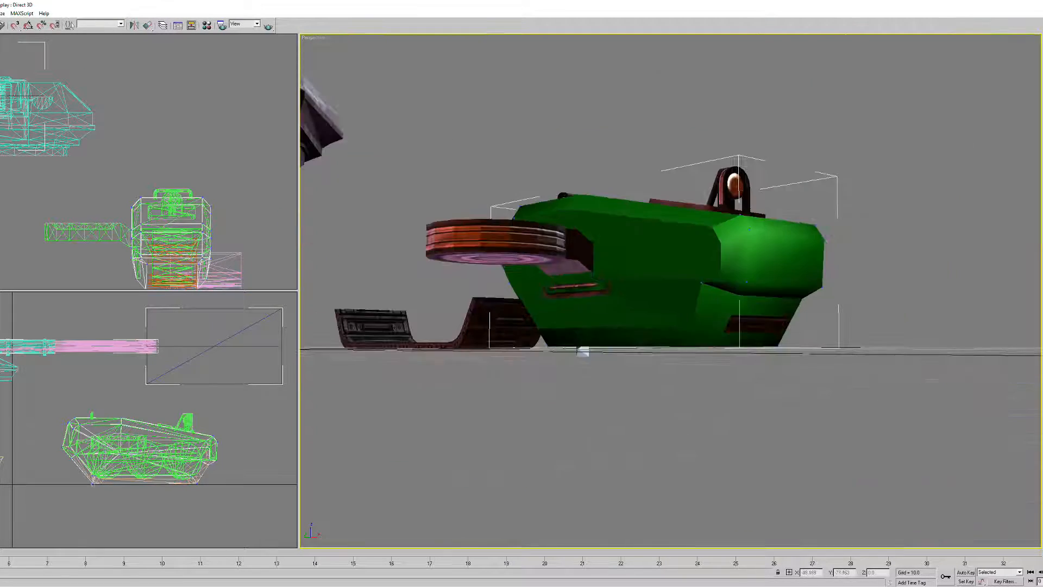
pyautogui.scroll(2, 671, 291)
pyautogui.moveTo(761, 260); pyautogui.dragTo(748, 284, button='middle')
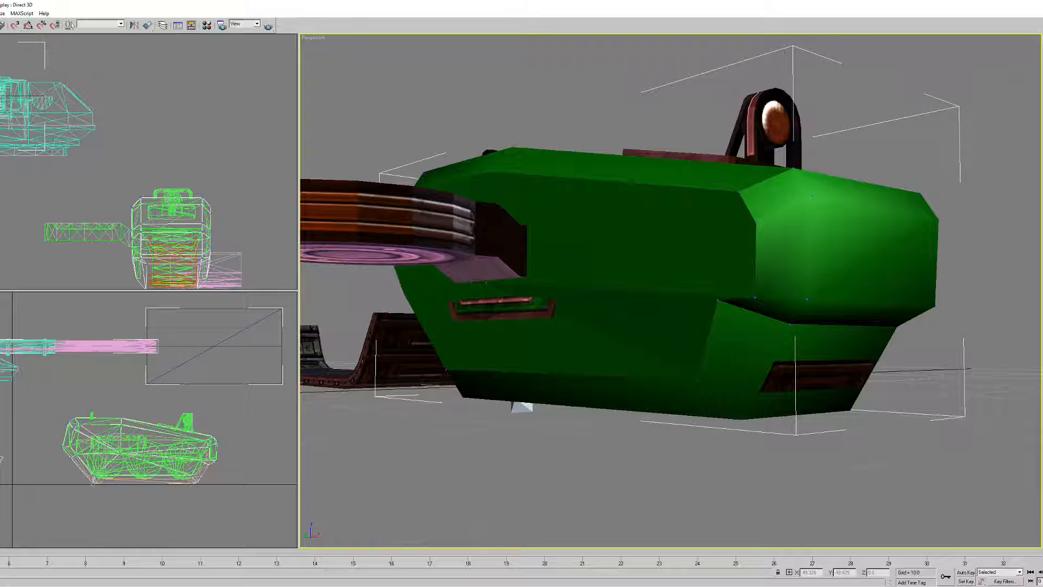
pyautogui.press('w')
pyautogui.moveTo(733, 261); pyautogui.dragTo(576, 264, button='middle')
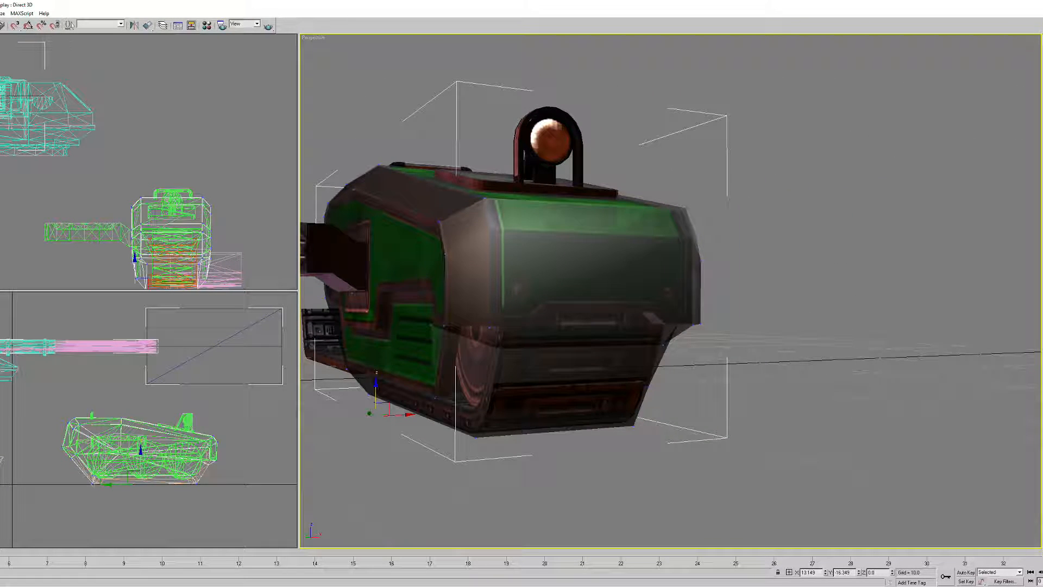
# - Compare the see-through shadow mesh with the tread pod beneath it from the outer side, the front and above
pyautogui.keyDown('alt'); pyautogui.moveTo(576, 264); pyautogui.dragTo(698, 253, button='middle'); pyautogui.keyUp('alt')
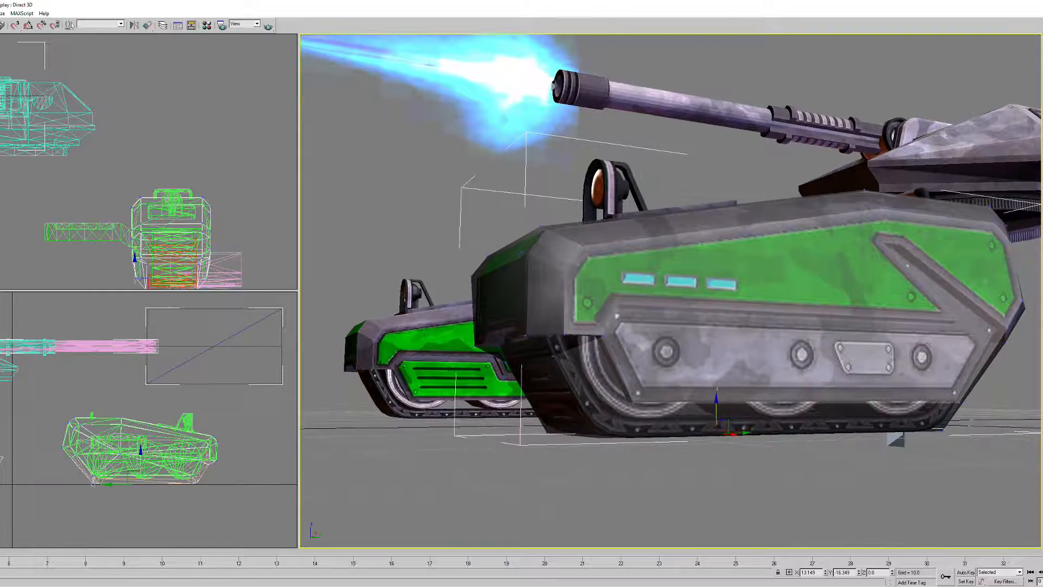
pyautogui.scroll(4, 671, 272)
pyautogui.keyDown('alt'); pyautogui.moveTo(671, 271); pyautogui.dragTo(647, 321, button='middle'); pyautogui.keyUp('alt')
pyautogui.scroll(-5, 639, 274)
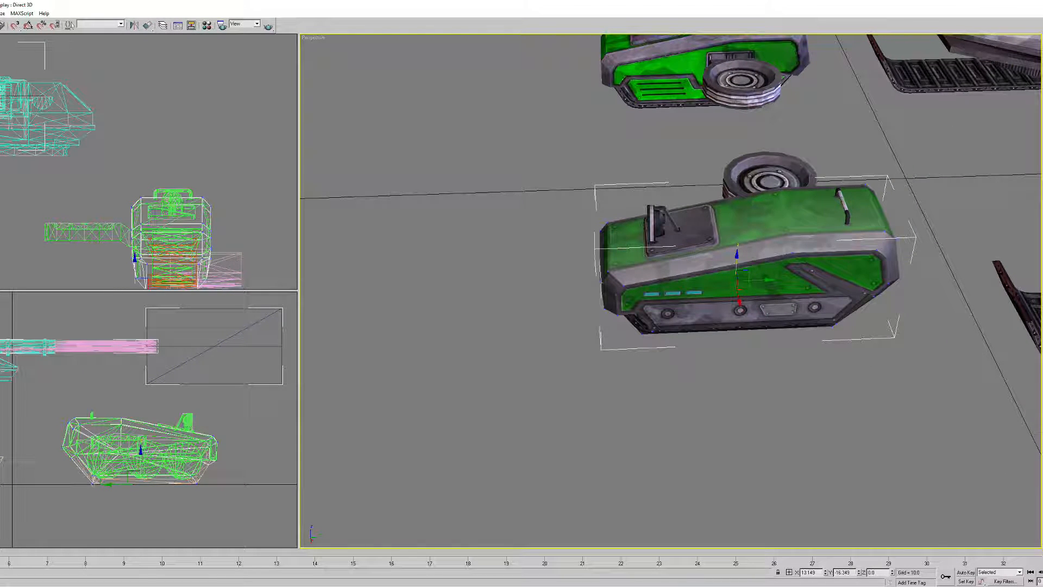
pyautogui.keyDown('alt'); pyautogui.moveTo(647, 293); pyautogui.dragTo(646, 261, button='middle'); pyautogui.keyUp('alt')
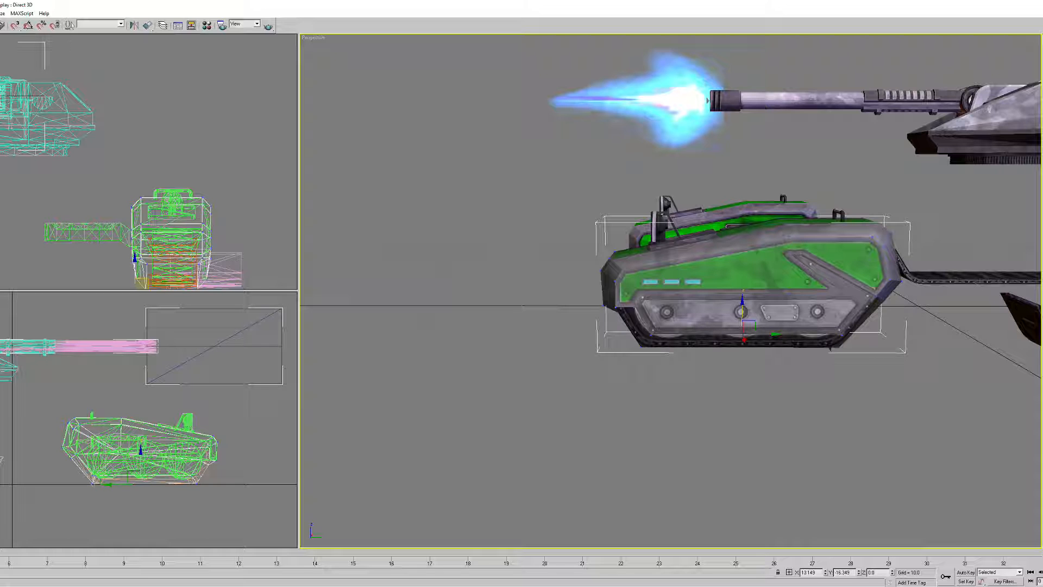
pyautogui.keyDown('alt'); pyautogui.moveTo(647, 271); pyautogui.dragTo(780, 315, button='middle'); pyautogui.keyUp('alt')
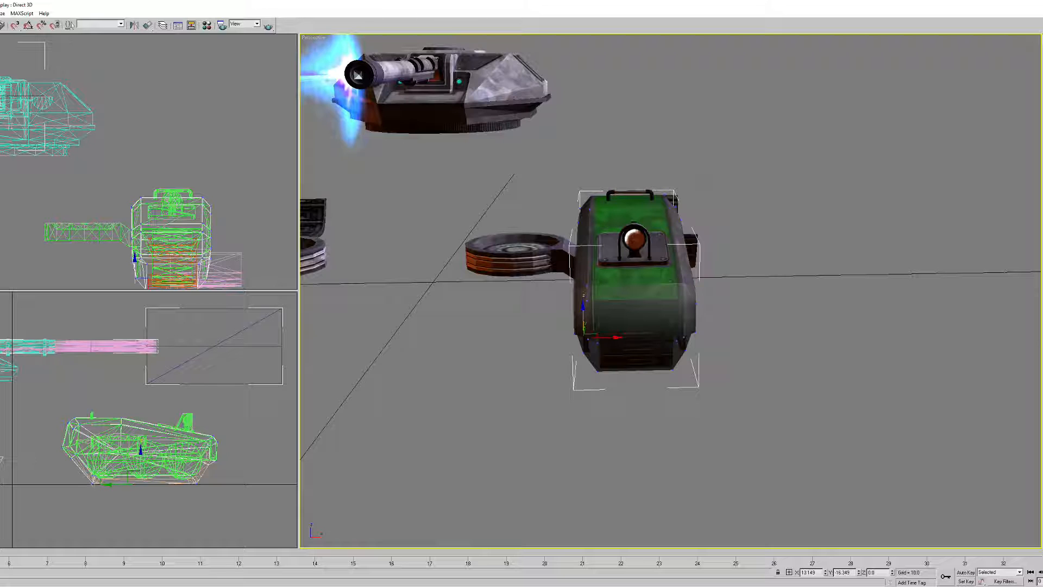
pyautogui.keyDown('alt'); pyautogui.moveTo(625, 326); pyautogui.dragTo(728, 285, button='middle'); pyautogui.keyUp('alt')
pyautogui.keyDown('alt'); pyautogui.moveTo(459, 387); pyautogui.dragTo(823, 379, button='middle'); pyautogui.keyUp('alt')
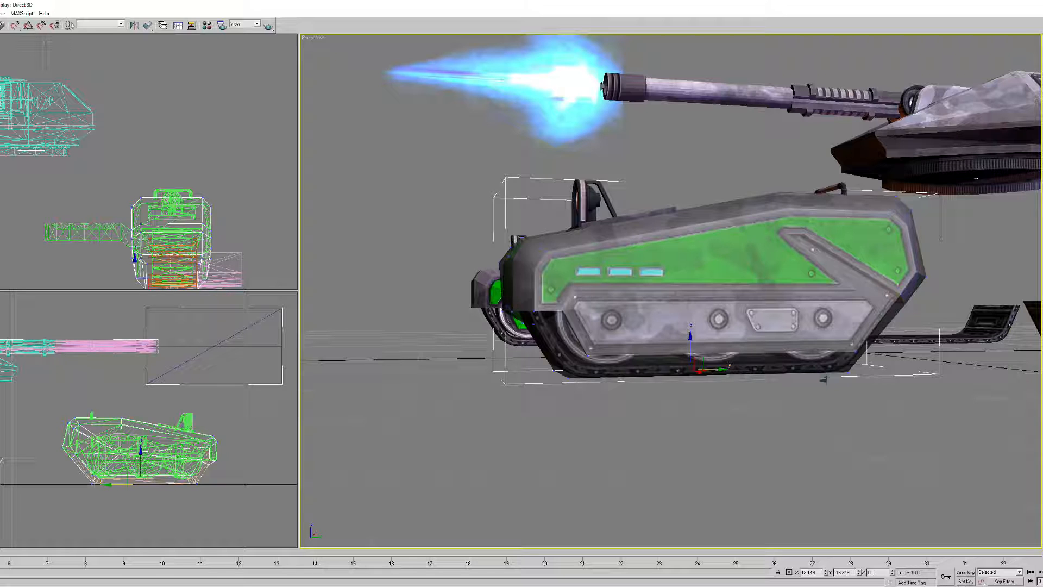
pyautogui.keyDown('alt'); pyautogui.moveTo(670, 326); pyautogui.dragTo(655, 336, button='middle'); pyautogui.keyUp('alt')
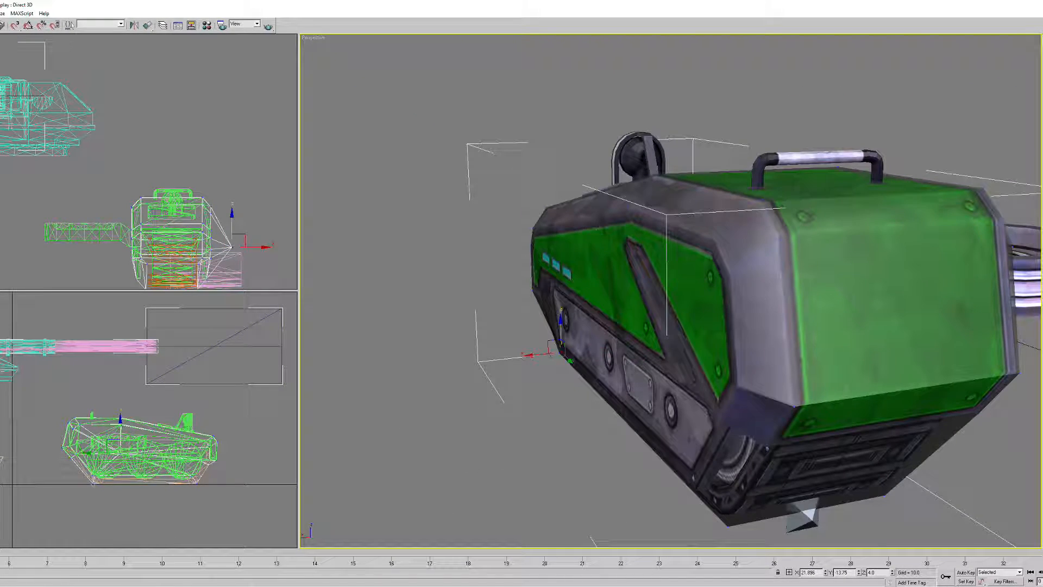
# - Undo the last vertex move on the tread pod's shadow mesh and finish editing it
pyautogui.hotkey('ctrl', 'z')
pyautogui.keyDown('alt'); pyautogui.moveTo(655, 336); pyautogui.dragTo(614, 295, button='middle'); pyautogui.keyUp('alt')
pyautogui.scroll(2, 670, 291)
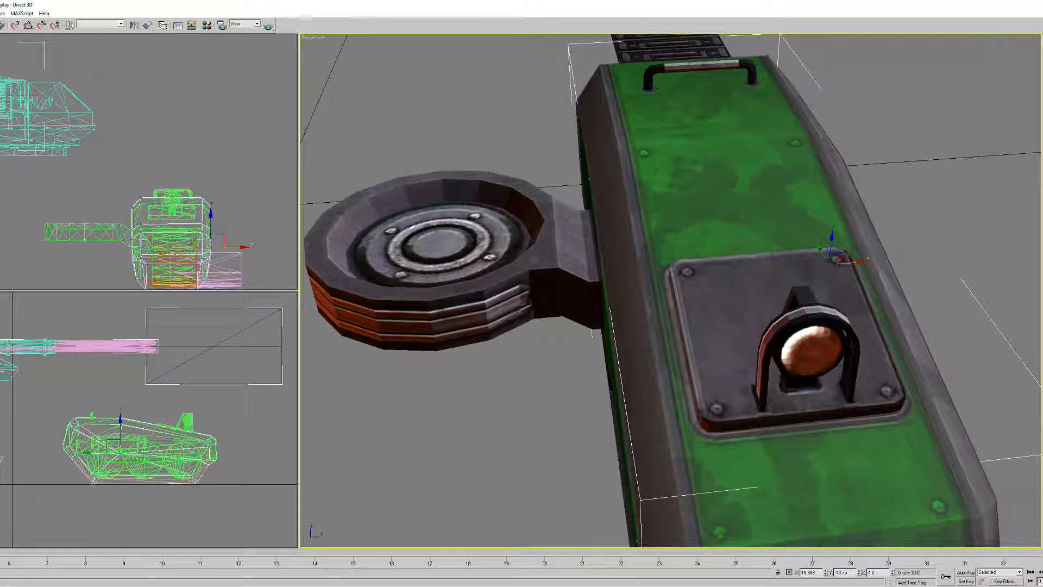
pyautogui.click(616, 442)
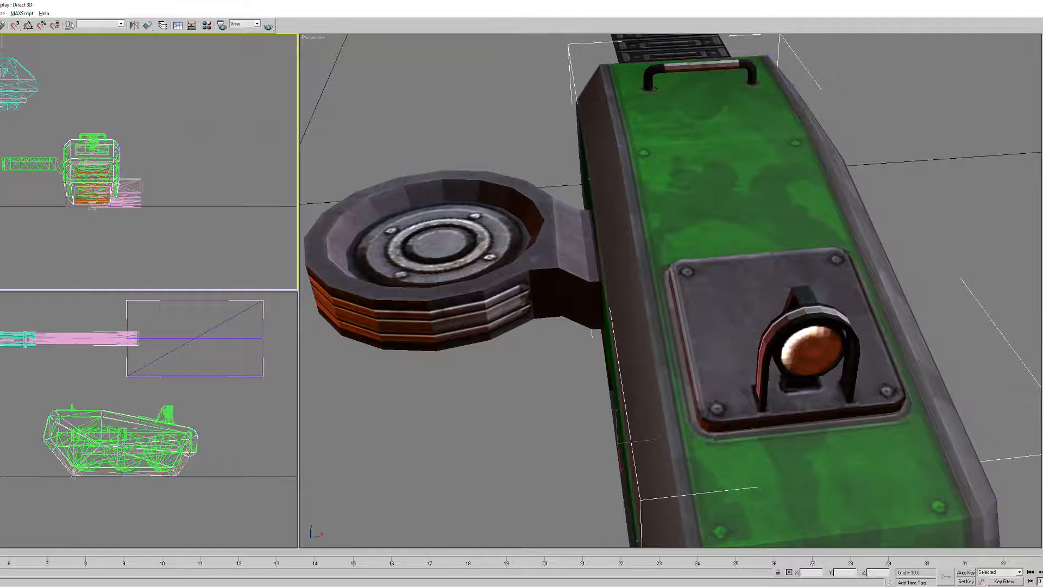
# - Create a cylinder about 4.4 in radius and 2 high next to the round hub on the pod's inner side
pyautogui.keyDown('alt'); pyautogui.moveTo(670, 261); pyautogui.dragTo(717, 356, button='middle'); pyautogui.keyUp('alt')
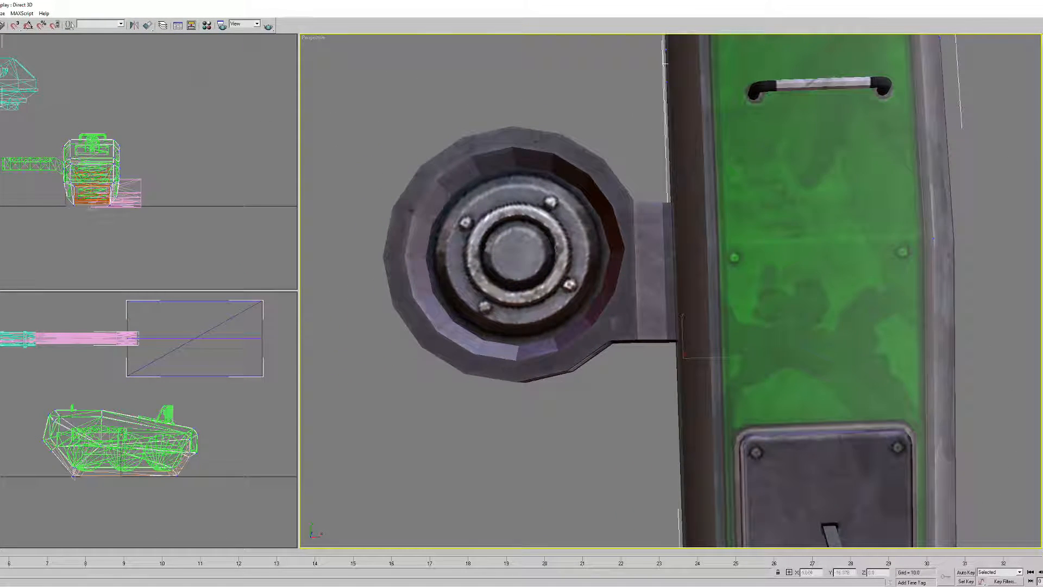
pyautogui.moveTo(399, 364); pyautogui.dragTo(299, 288)
pyautogui.moveTo(515, 307); pyautogui.dragTo(516, 307)
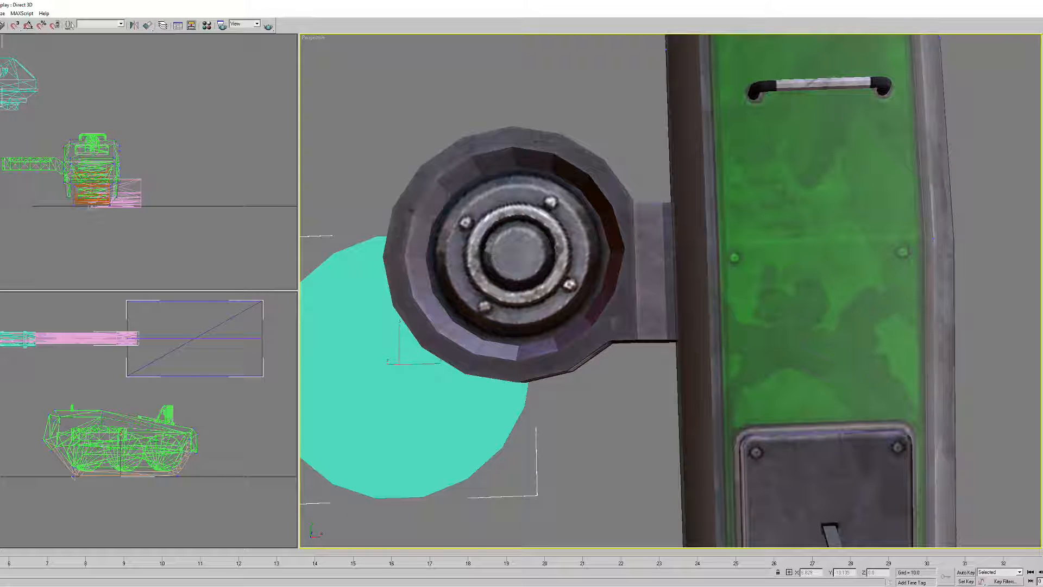
pyautogui.click(516, 255)
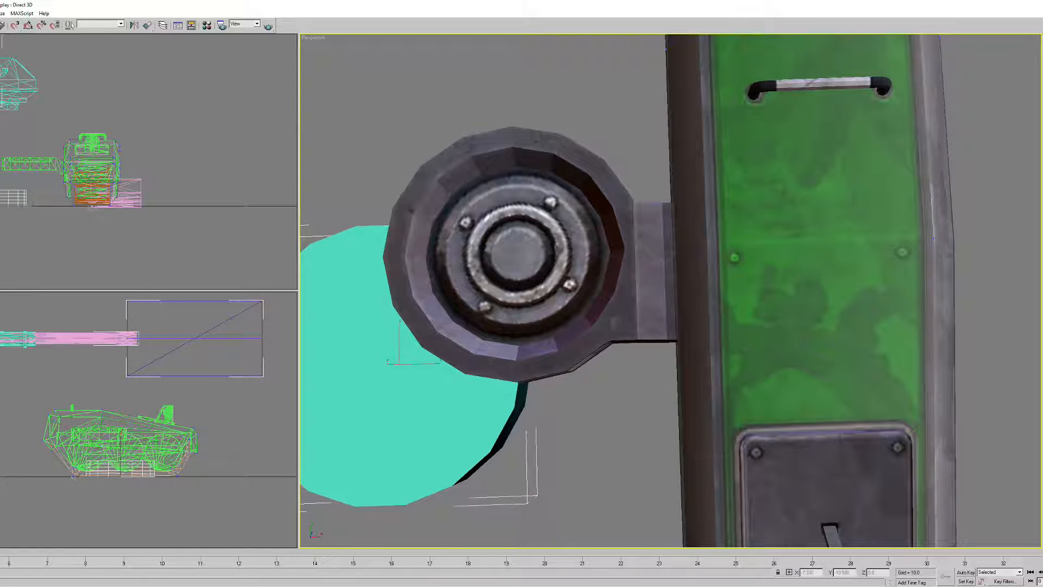
pyautogui.press('w')
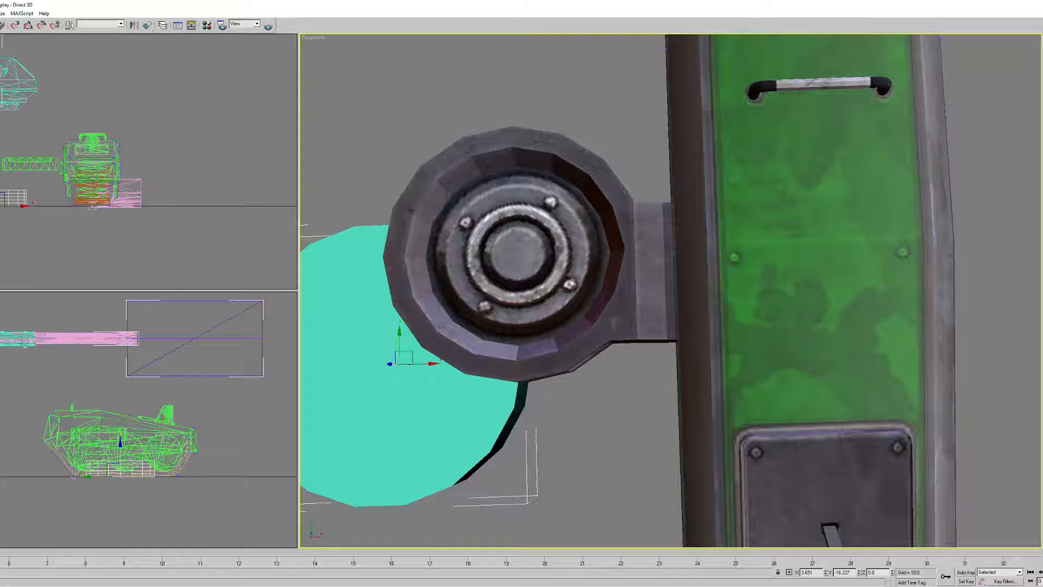
# - Move the cylinder up to the round hub's level and set its radius to 4
pyautogui.moveTo(1, 197); pyautogui.dragTo(40, 163)
pyautogui.scroll(9, 39, 163)
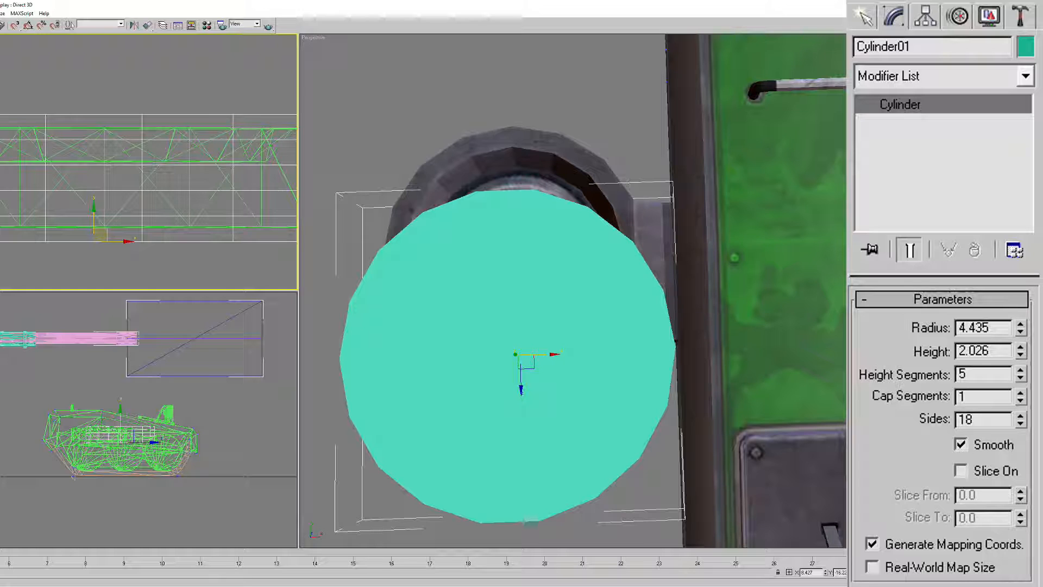
pyautogui.doubleClick(973, 328)
pyautogui.moveTo(179, 169); pyautogui.dragTo(97, 158, button='middle')
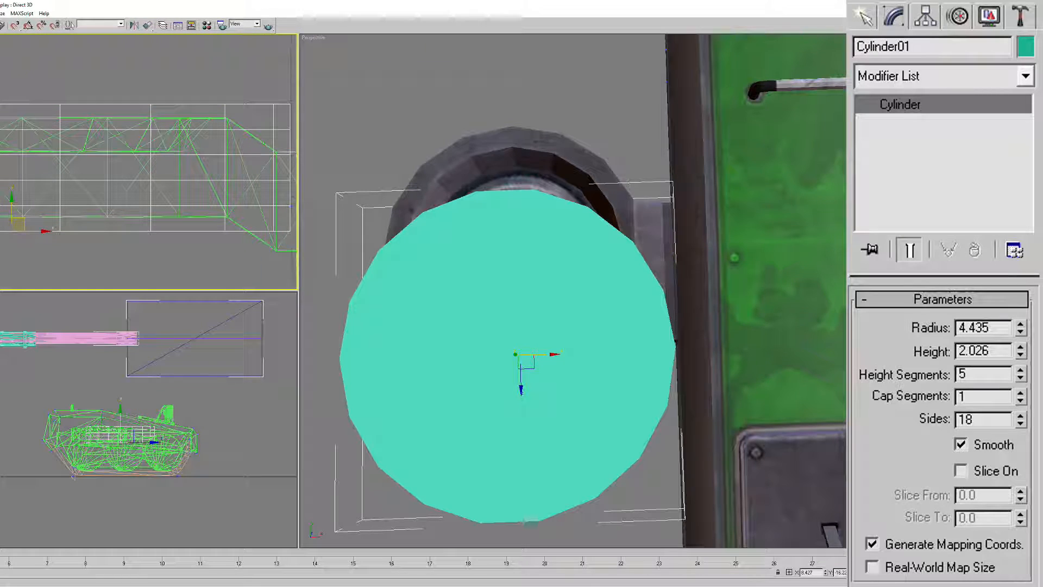
pyautogui.hotkey('ctrl', 'a')
pyautogui.write('4')
pyautogui.press('Return')
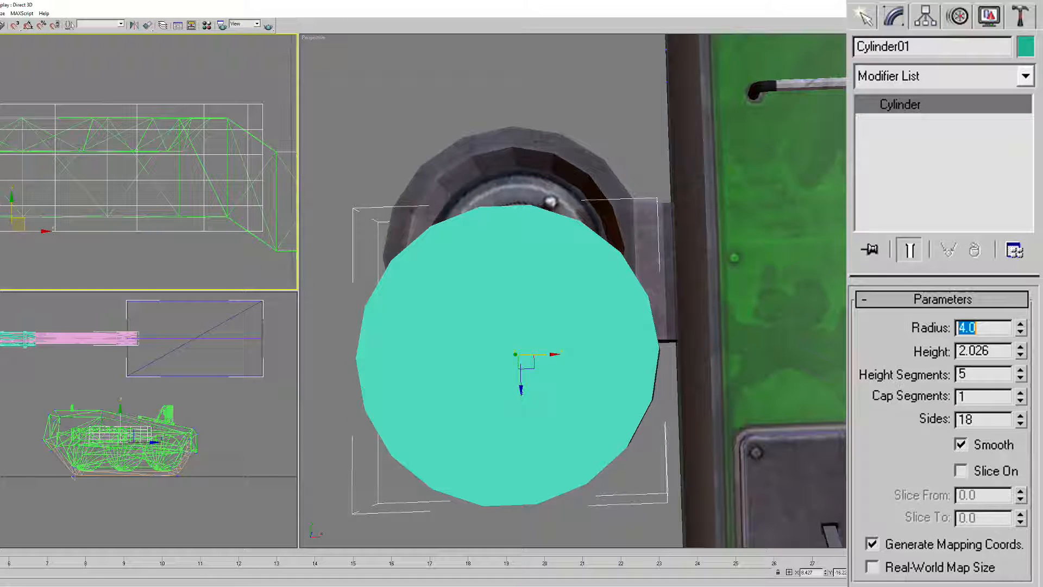
# - Shift the cylinder sideways towards the pod and, in the top view, along Y over the round hub
pyautogui.moveTo(97, 166); pyautogui.dragTo(97, 159, button='middle')
pyautogui.moveTo(36, 225); pyautogui.dragTo(74, 225)
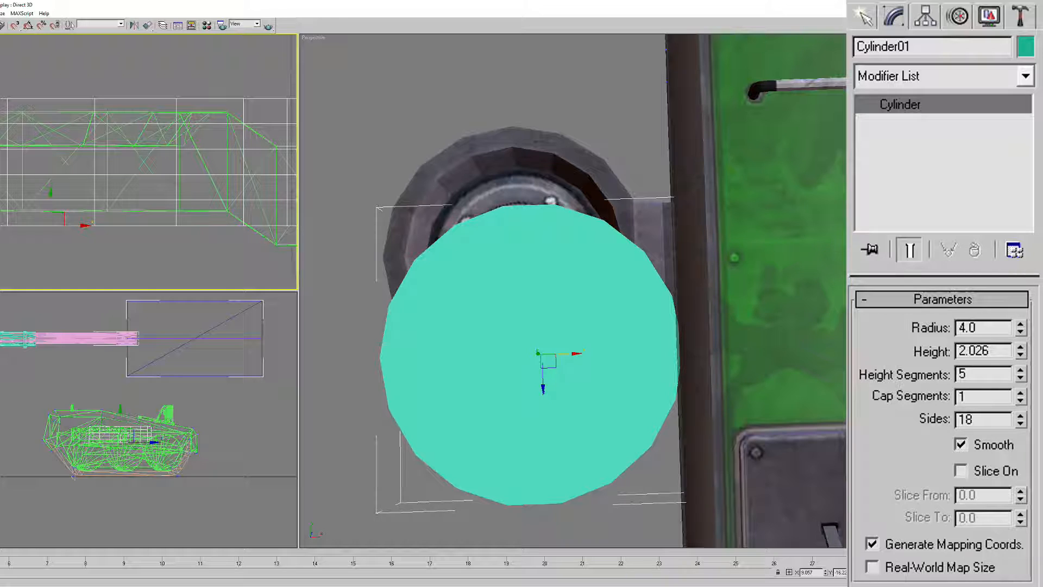
pyautogui.moveTo(532, 304); pyautogui.dragTo(534, 316, button='middle')
pyautogui.moveTo(163, 413); pyautogui.dragTo(183, 426, button='middle')
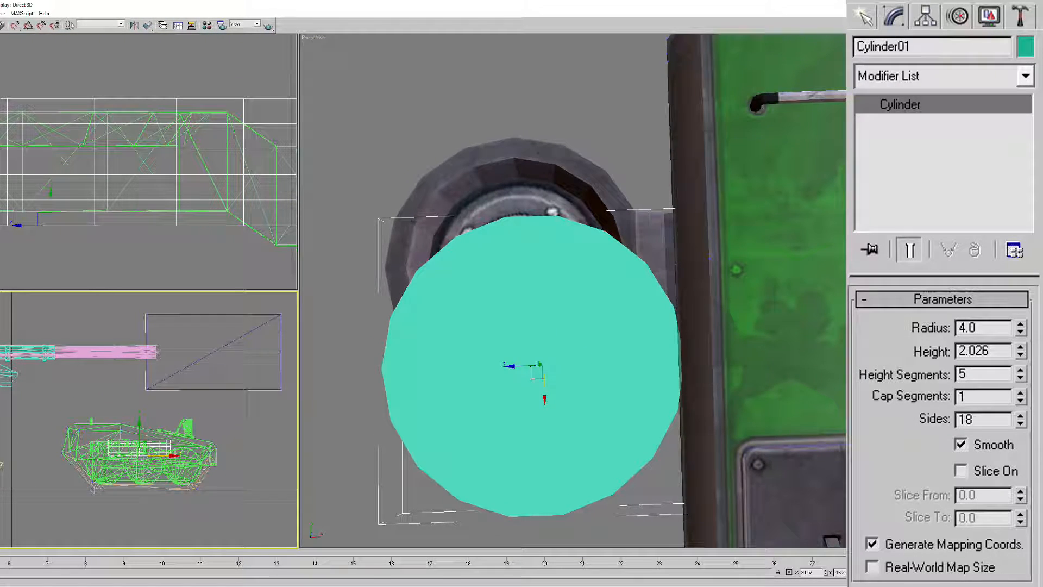
pyautogui.press('t')
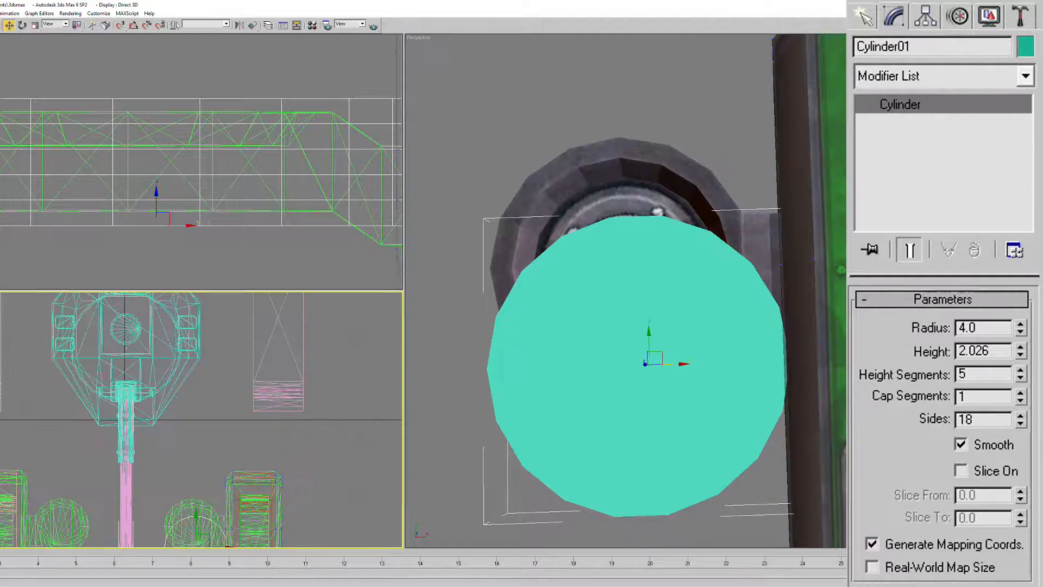
pyautogui.moveTo(218, 462); pyautogui.dragTo(290, 417, button='middle')
pyautogui.scroll(6, 105, 330)
pyautogui.moveTo(134, 411); pyautogui.dragTo(135, 322)
pyautogui.moveTo(217, 375); pyautogui.dragTo(200, 448, button='middle')
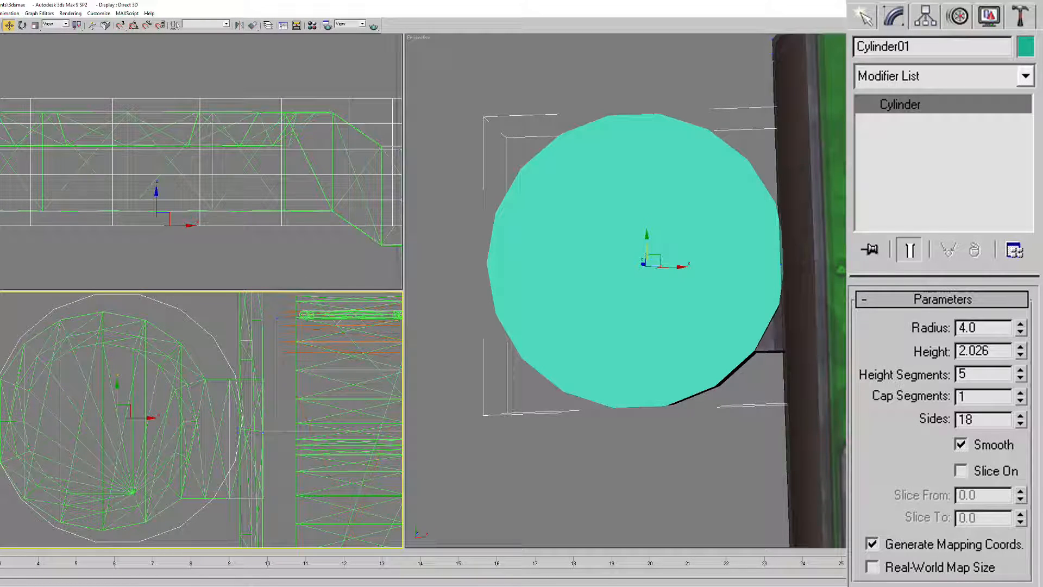
# - Set the cylinder's radius to 3.5 and centre it on the round hub in the top view
pyautogui.doubleClick(968, 328)
pyautogui.write('3.5')
pyautogui.press('Return')
pyautogui.moveTo(180, 418); pyautogui.dragTo(194, 409, button='middle')
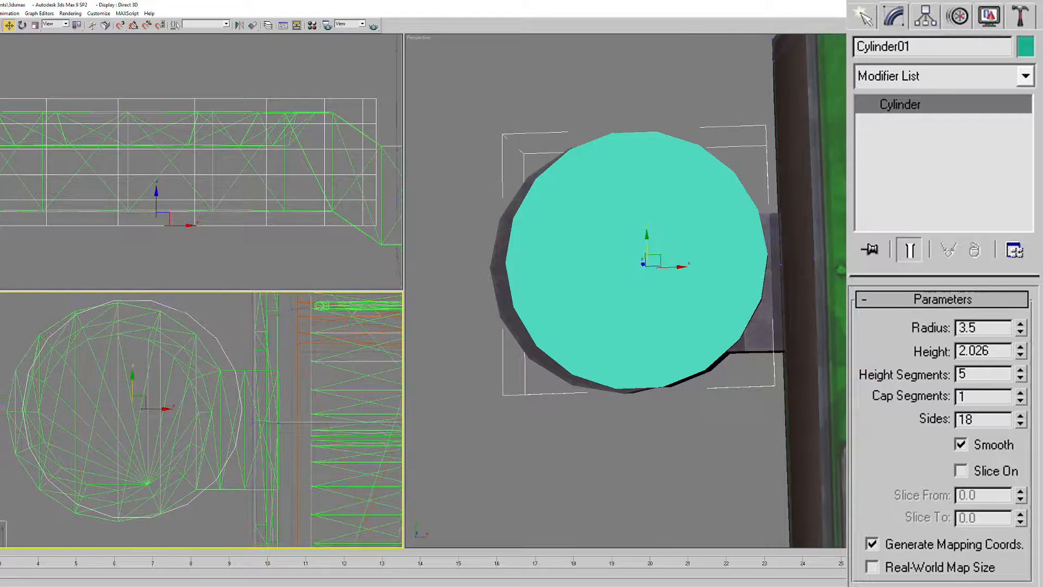
pyautogui.moveTo(156, 408); pyautogui.dragTo(142, 409)
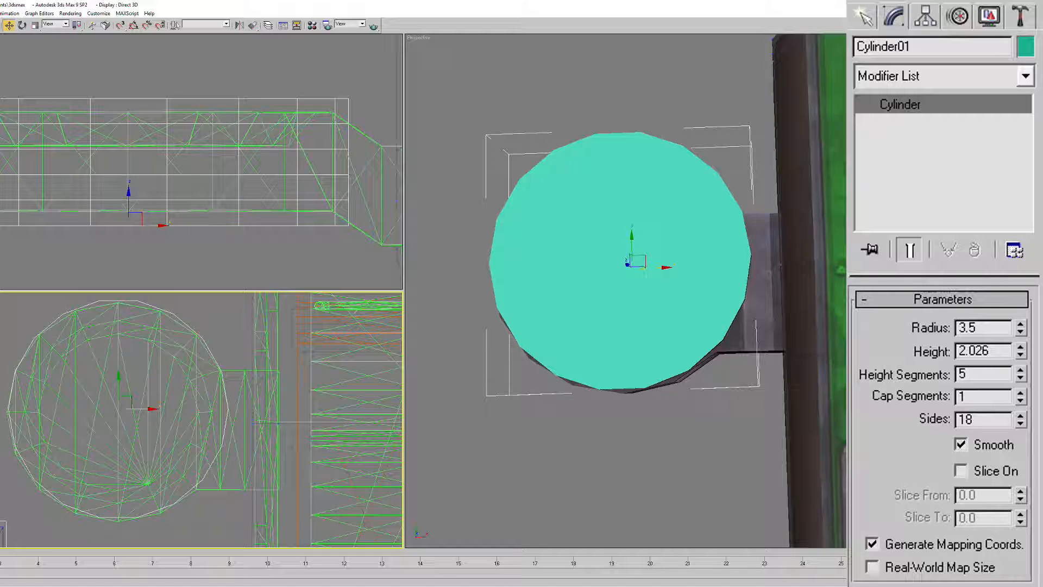
pyautogui.moveTo(201, 419); pyautogui.dragTo(202, 413, button='middle')
pyautogui.moveTo(121, 382); pyautogui.dragTo(120, 384)
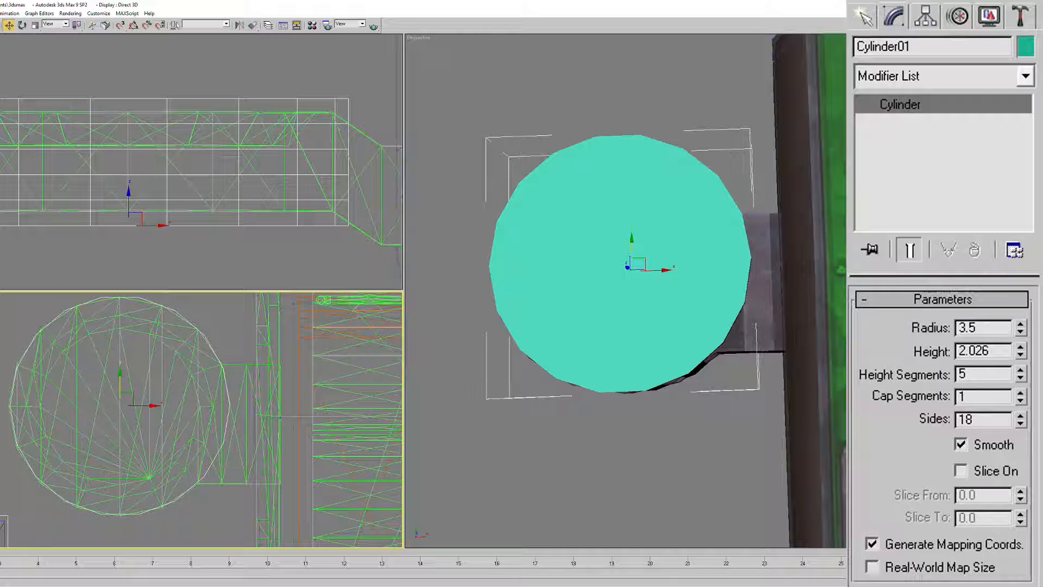
# - Set the cylinder's height to 1.75 and raise it slightly so it encloses the round hub
pyautogui.doubleClick(974, 351)
pyautogui.write('1.75')
pyautogui.press('Return')
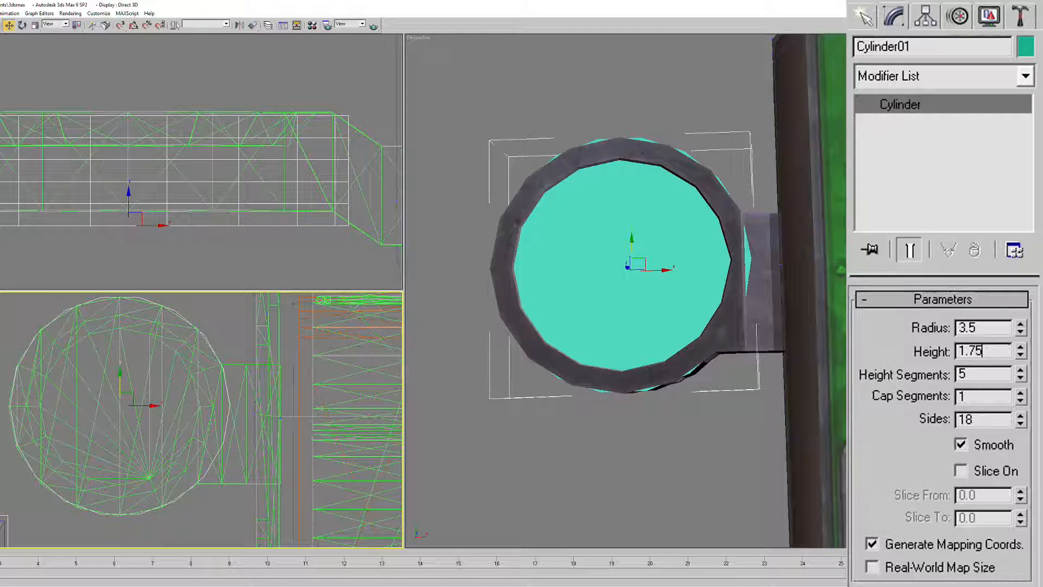
pyautogui.moveTo(201, 173); pyautogui.dragTo(212, 202, button='middle')
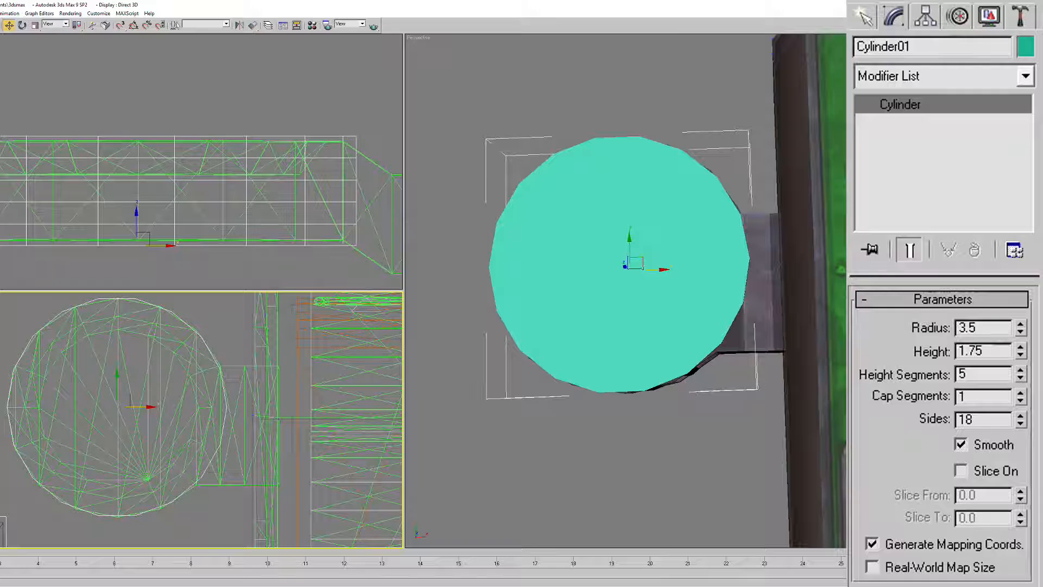
# - Reduce the cylinder's height segments to 1
pyautogui.moveTo(201, 174); pyautogui.dragTo(204, 193, button='middle')
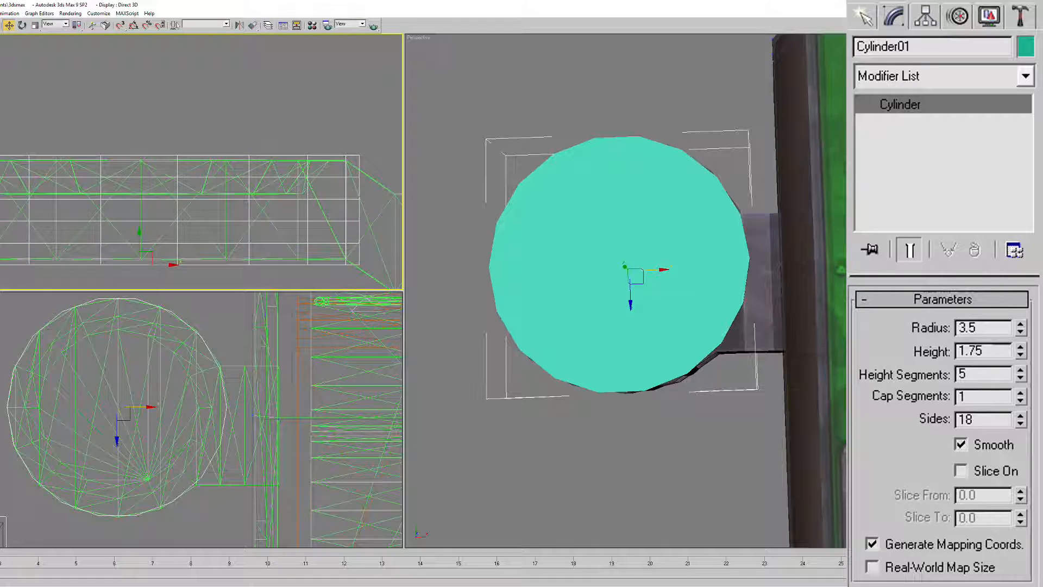
pyautogui.click(1020, 378)
pyautogui.click(1020, 378)
pyautogui.click(1021, 378)
pyautogui.click(1020, 378)
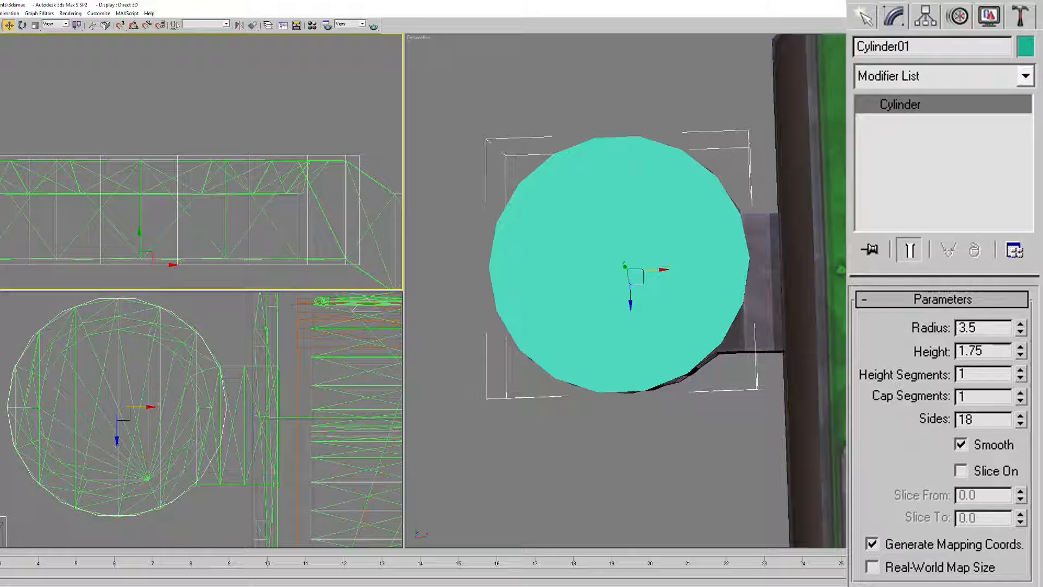
# - Convert the hub cylinder to an editable poly
pyautogui.moveTo(201, 174); pyautogui.dragTo(173, 156, button='middle')
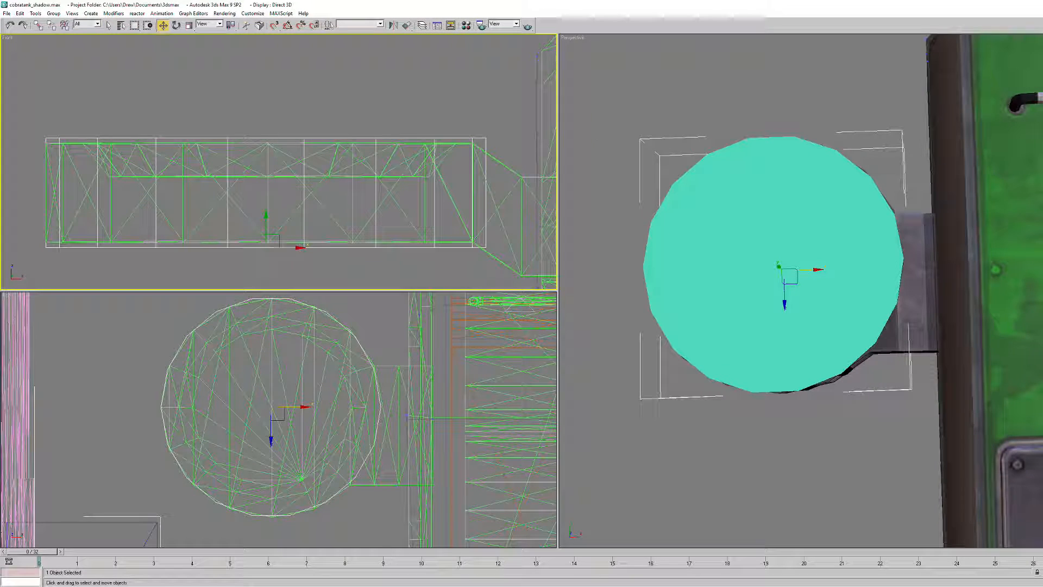
pyautogui.rightClick(793, 299)
pyautogui.rightClick(794, 299)
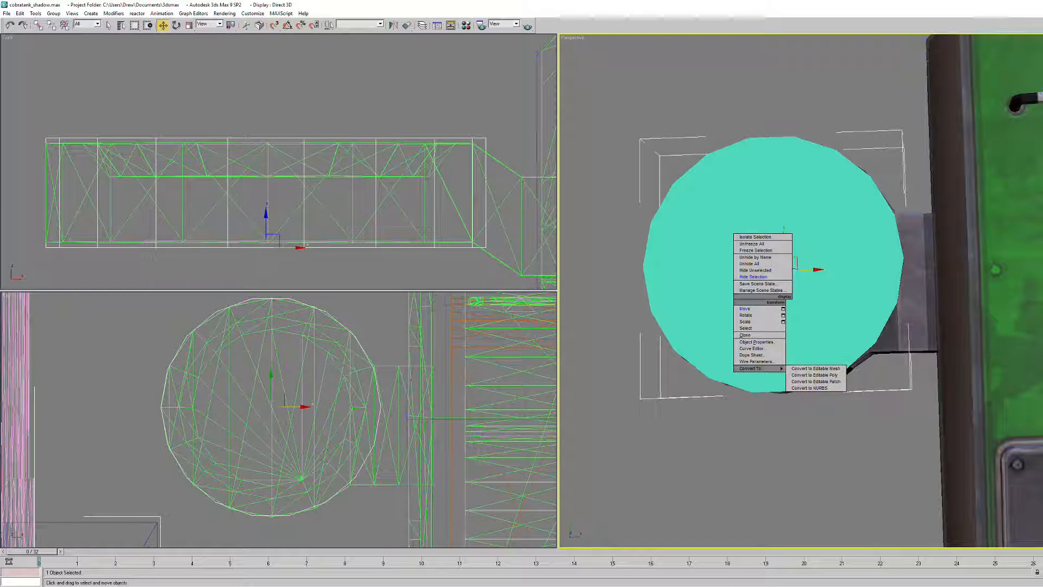
pyautogui.click(815, 375)
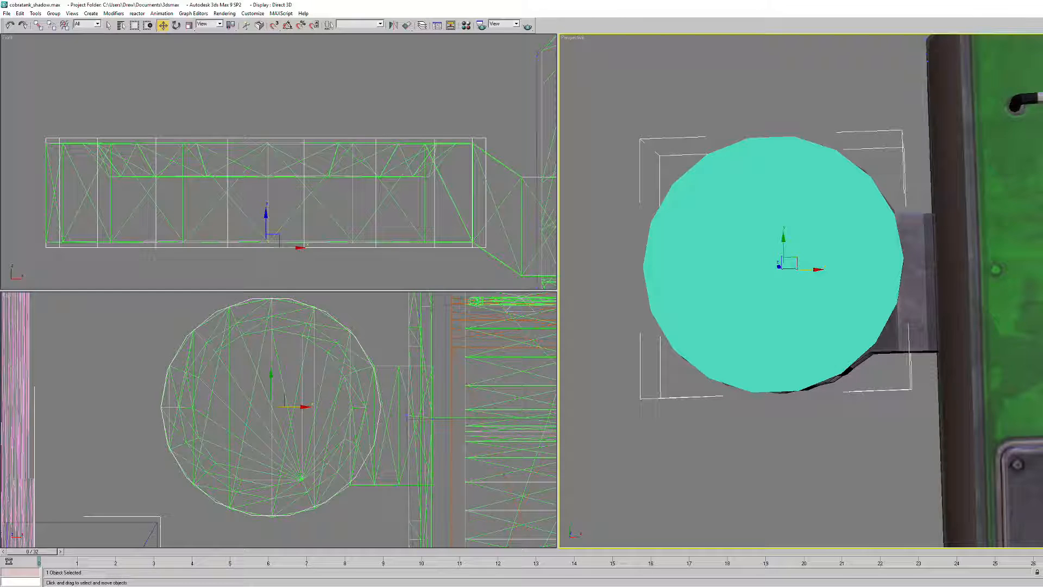
# - In the front view, lower the cylinder's upper ring of vertices and raise its lower ring to fit the hub's thickness
pyautogui.press('1')
pyautogui.click(278, 162)
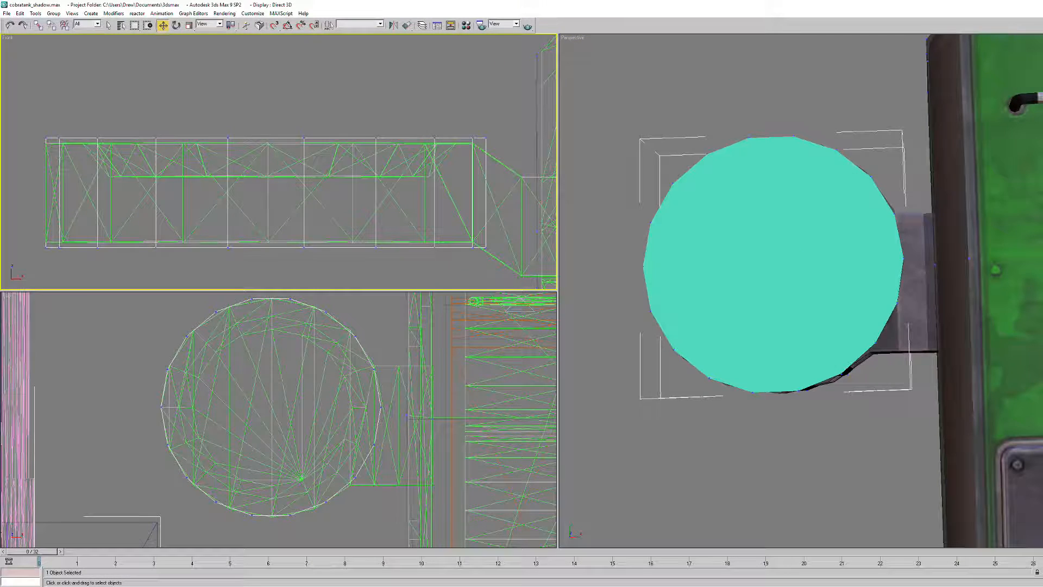
pyautogui.moveTo(25, 111); pyautogui.dragTo(508, 158)
pyautogui.moveTo(266, 113); pyautogui.dragTo(266, 117)
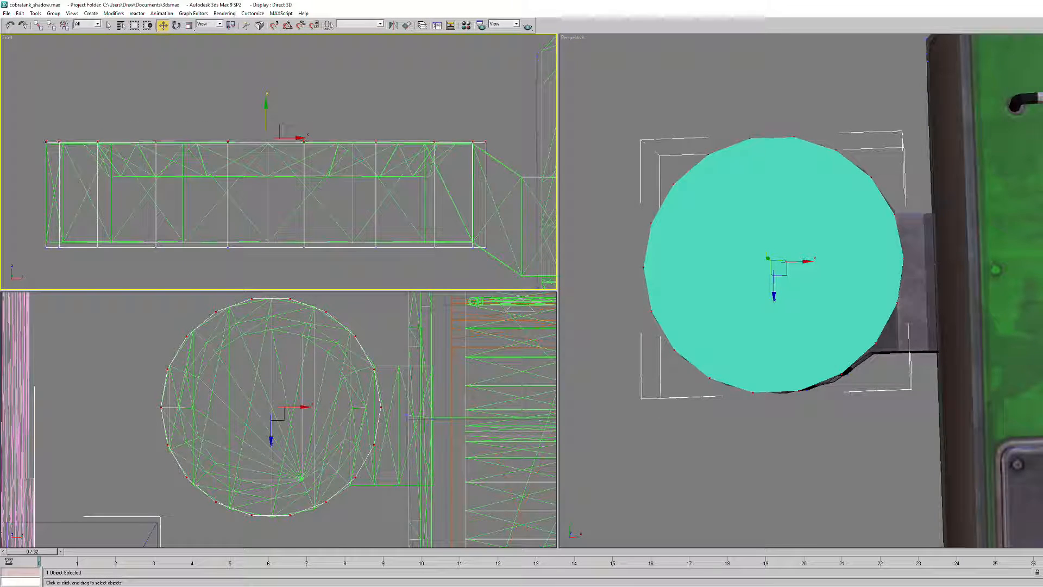
pyautogui.moveTo(25, 226); pyautogui.dragTo(508, 267)
pyautogui.moveTo(266, 222); pyautogui.dragTo(266, 217)
# - In the top view, move the cylinder's vertices nearest the pod outward so the mesh extends over the connecting arm
pyautogui.moveTo(347, 210); pyautogui.dragTo(196, 193, button='middle')
pyautogui.keyDown('alt'); pyautogui.moveTo(788, 326); pyautogui.dragTo(777, 375, button='middle'); pyautogui.keyUp('alt')
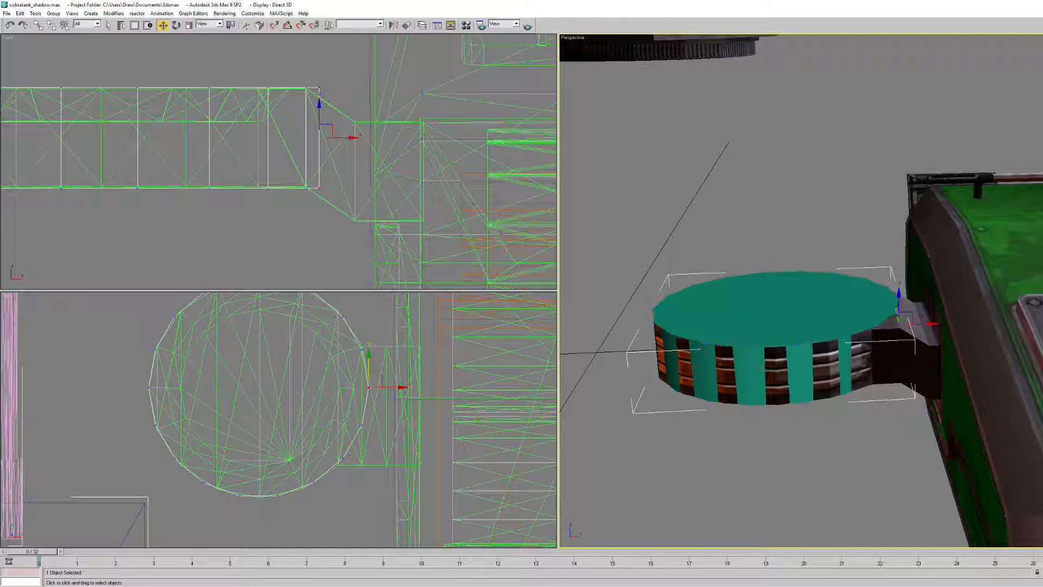
pyautogui.moveTo(418, 518); pyautogui.dragTo(330, 446)
pyautogui.moveTo(331, 446); pyautogui.dragTo(337, 421, button='middle')
pyautogui.scroll(6, 348, 429)
pyautogui.moveTo(489, 437); pyautogui.dragTo(304, 391, button='middle')
pyautogui.scroll(2, 307, 388)
pyautogui.moveTo(307, 388); pyautogui.dragTo(289, 417)
pyautogui.moveTo(289, 417); pyautogui.dragTo(272, 442, button='middle')
pyautogui.scroll(-3, 273, 442)
pyautogui.moveTo(274, 438); pyautogui.dragTo(432, 444)
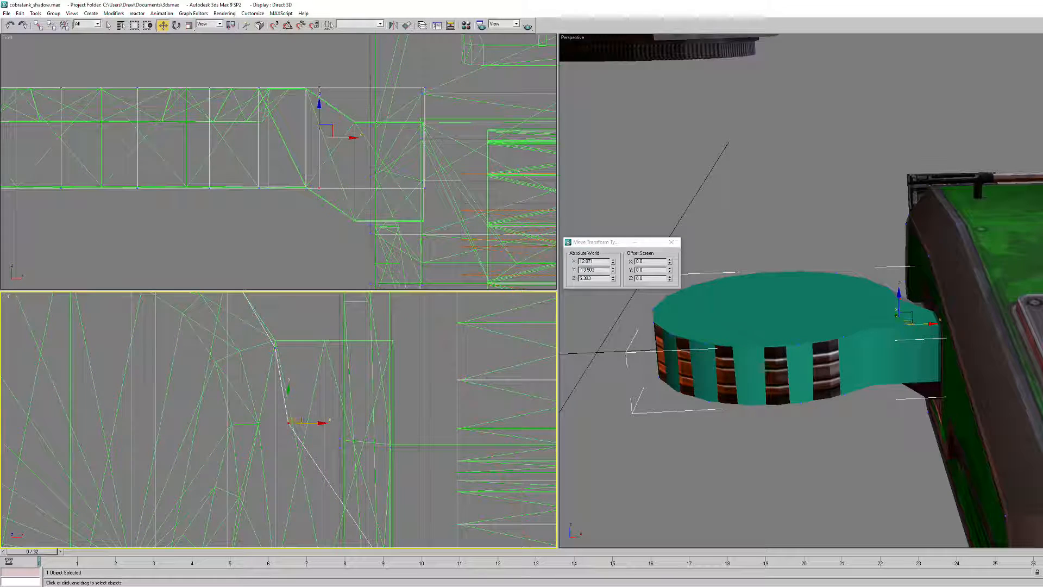
# - Align the vertices where the hub meets the arm with the arm's upper edge in the top view
pyautogui.moveTo(295, 416); pyautogui.dragTo(401, 334)
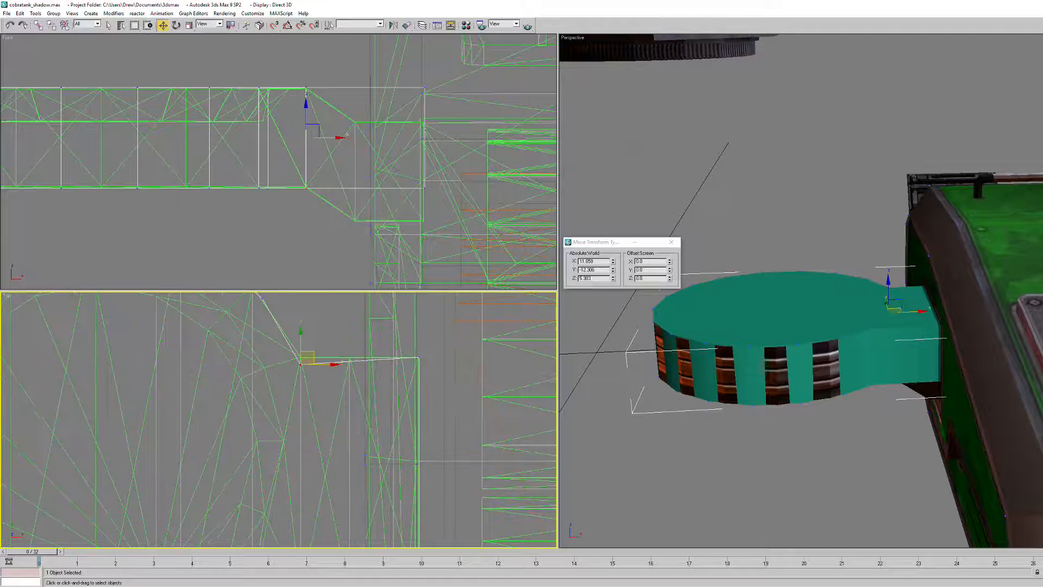
pyautogui.click(593, 270)
pyautogui.doubleClick(593, 270)
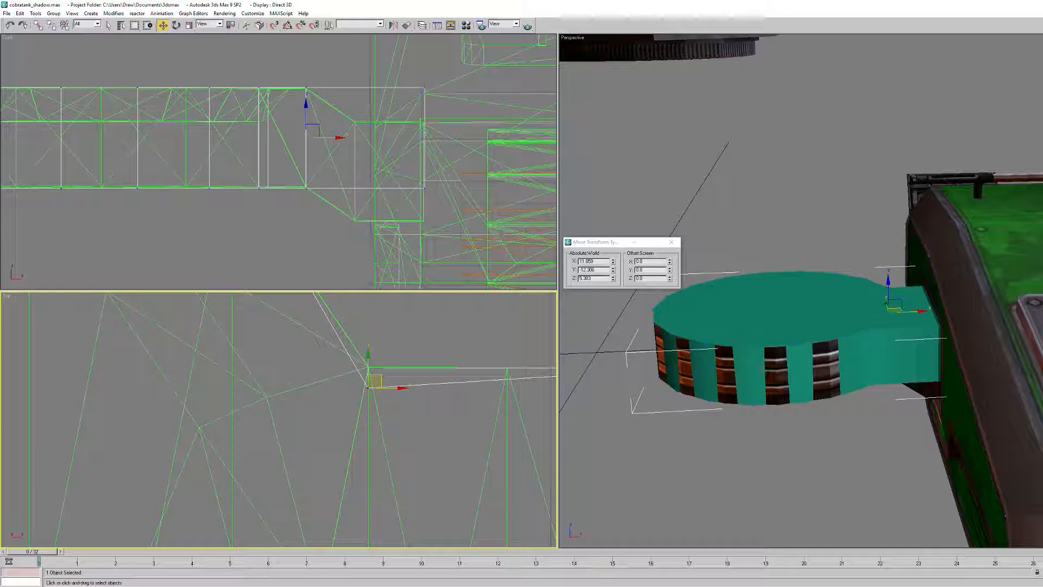
pyautogui.moveTo(374, 381); pyautogui.dragTo(375, 360)
pyautogui.scroll(-2, 267, 471)
pyautogui.moveTo(872, 322); pyautogui.dragTo(888, 335, button='middle')
pyautogui.moveTo(342, 418); pyautogui.dragTo(333, 390, button='middle')
# - Select the arm's end vertices in the front view and lower them to match the arm's end at the pod
pyautogui.moveTo(401, 66); pyautogui.dragTo(453, 213)
pyautogui.moveTo(425, 113); pyautogui.dragTo(425, 147)
pyautogui.keyDown('alt'); pyautogui.moveTo(869, 375); pyautogui.dragTo(1000, 326, button='middle'); pyautogui.keyUp('alt')
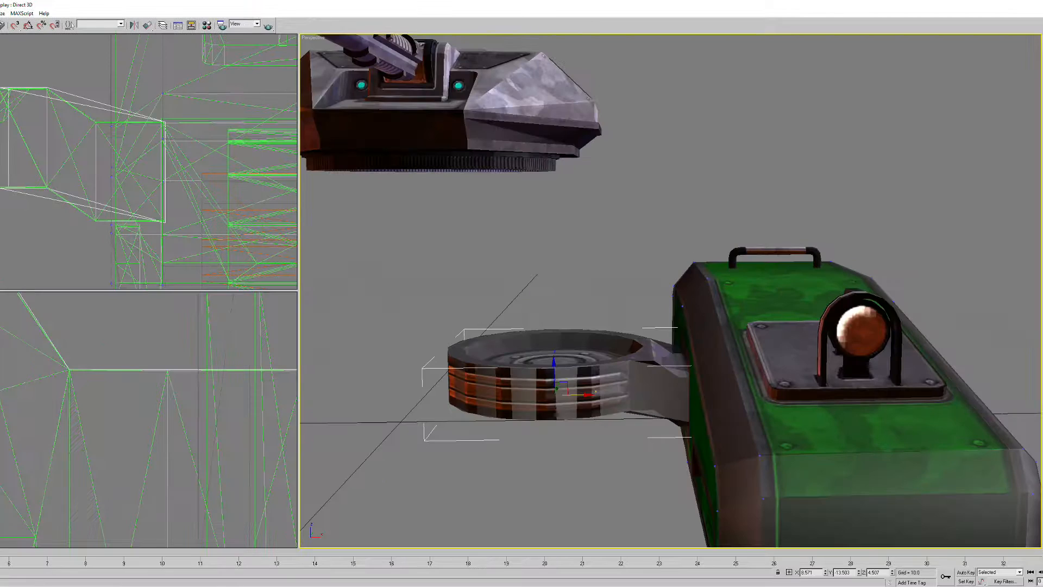
pyautogui.keyDown('alt'); pyautogui.moveTo(669, 304); pyautogui.dragTo(734, 274, button='middle'); pyautogui.keyUp('alt')
# - Attach the hub-and-arm mesh to the tread pod's shadow mesh
pyautogui.keyDown('alt'); pyautogui.moveTo(668, 282); pyautogui.dragTo(644, 383, button='middle'); pyautogui.keyUp('alt')
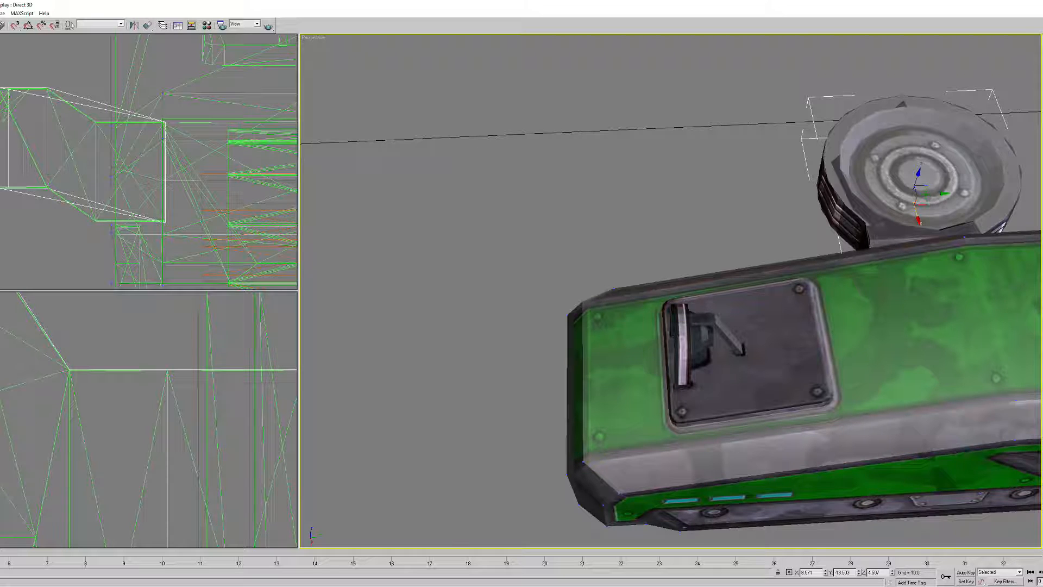
pyautogui.moveTo(614, 337)
pyautogui.keyDown('alt'); pyautogui.mouseDown(button='middle')
pyautogui.moveTo(755, 304)
pyautogui.moveTo(782, 217)
pyautogui.moveTo(747, 317)
pyautogui.moveTo(614, 320)
pyautogui.mouseUp(button='middle'); pyautogui.keyUp('alt')
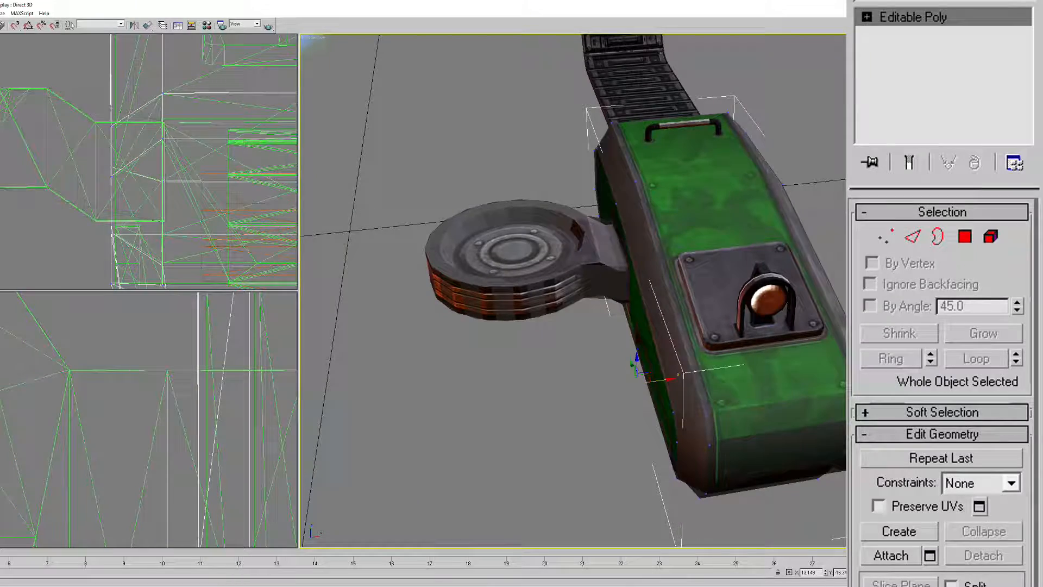
pyautogui.click(891, 555)
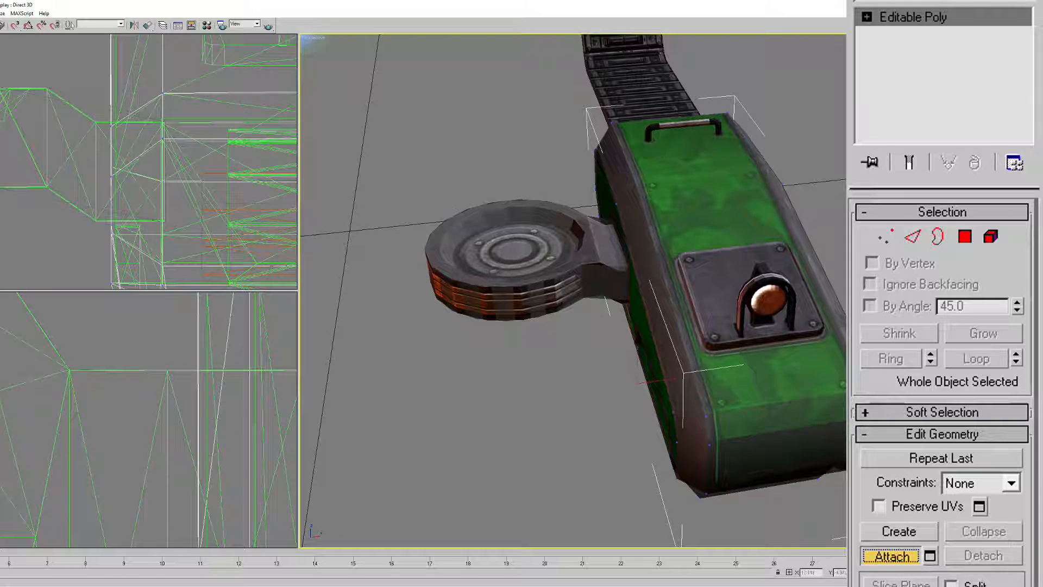
pyautogui.click(568, 220)
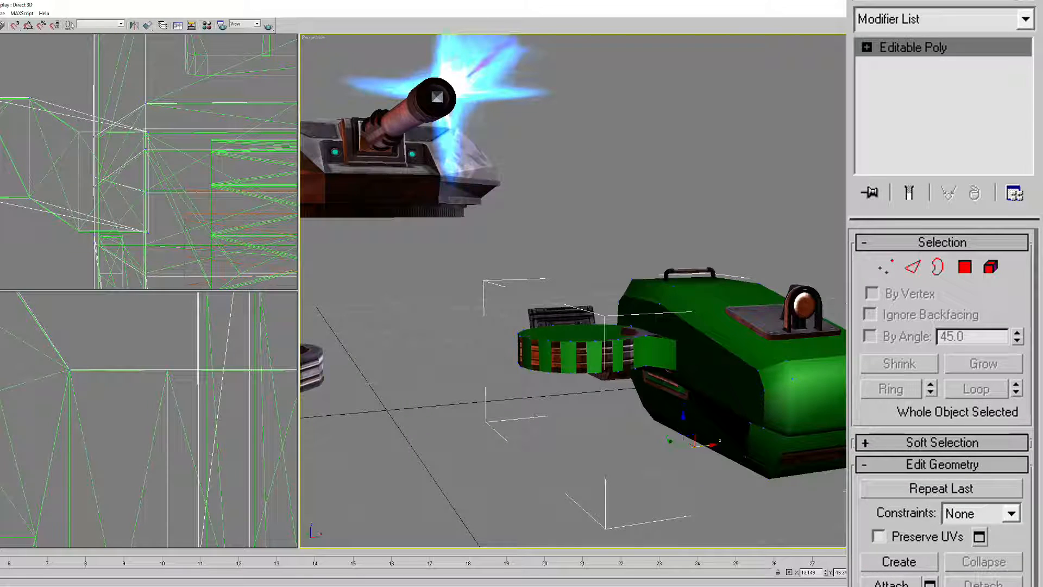
# - Add a Turn to Poly modifier to the combined shadow mesh with polygon size limited to 3
pyautogui.click(940, 19)
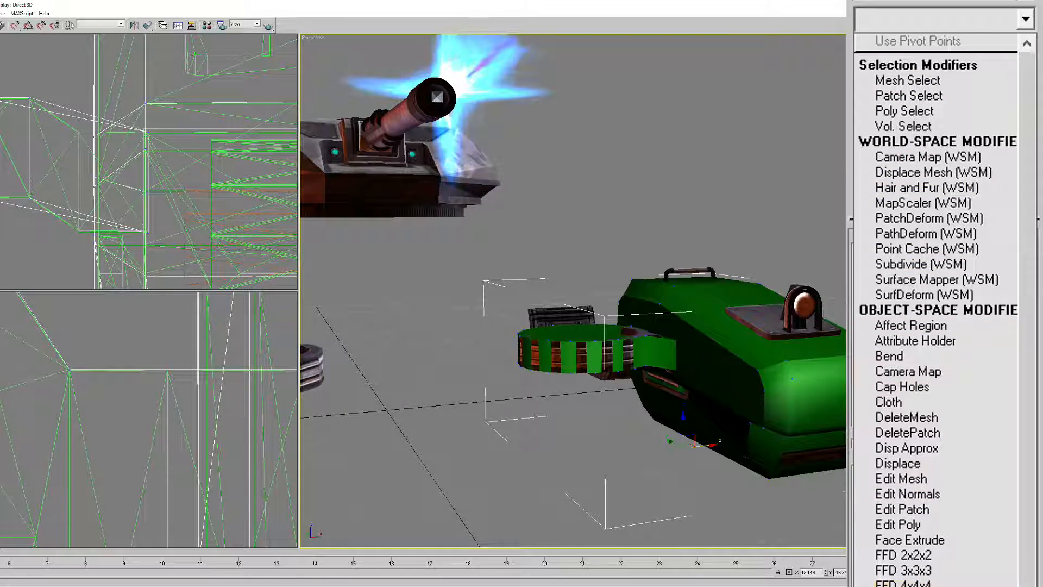
pyautogui.scroll(-5, 934, 310)
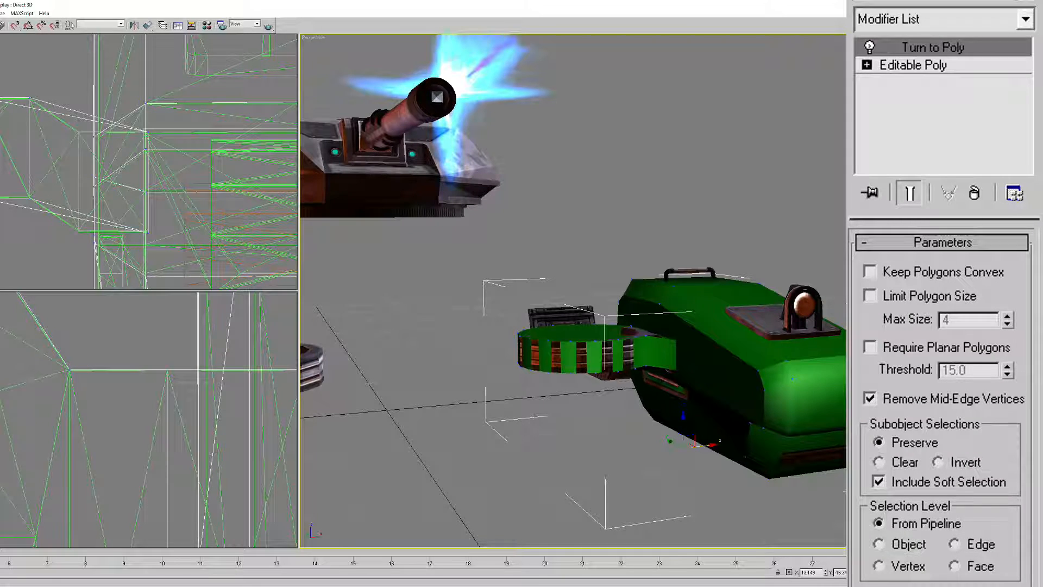
pyautogui.click(870, 296)
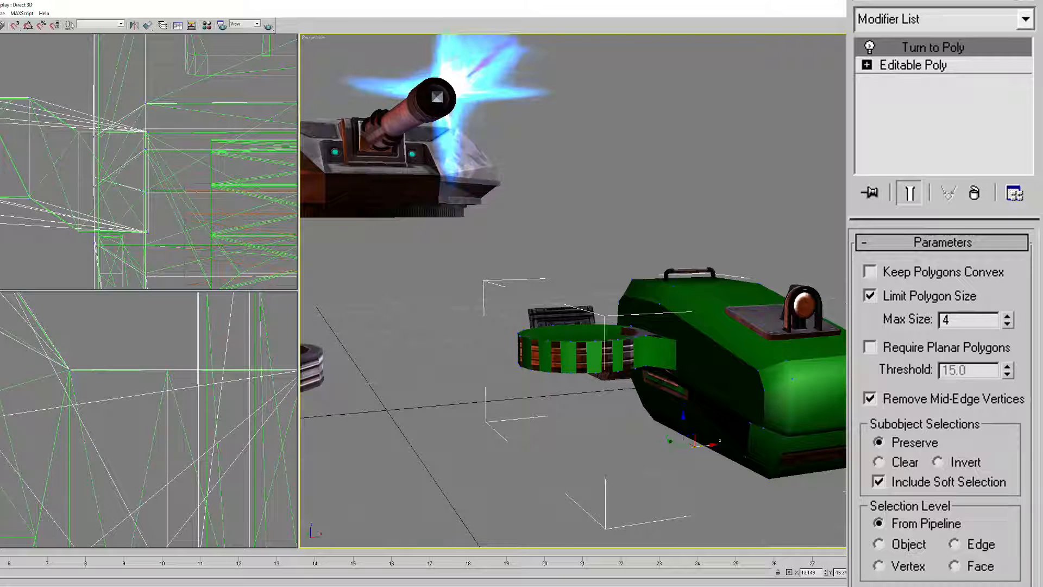
pyautogui.click(1007, 324)
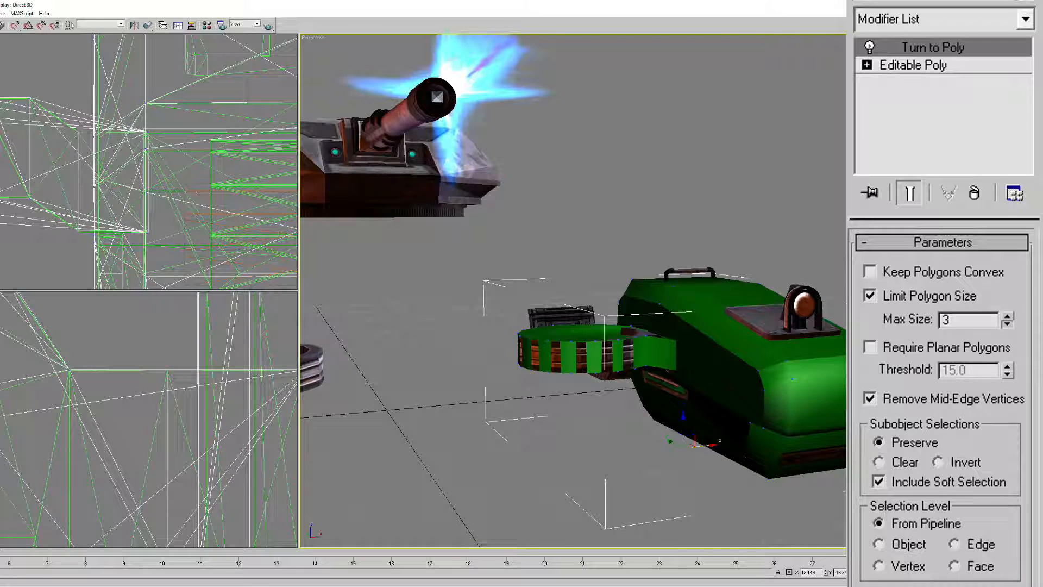
pyautogui.moveTo(234, 160); pyautogui.dragTo(117, 168, button='middle')
pyautogui.scroll(-5, 116, 169)
pyautogui.scroll(2, 117, 168)
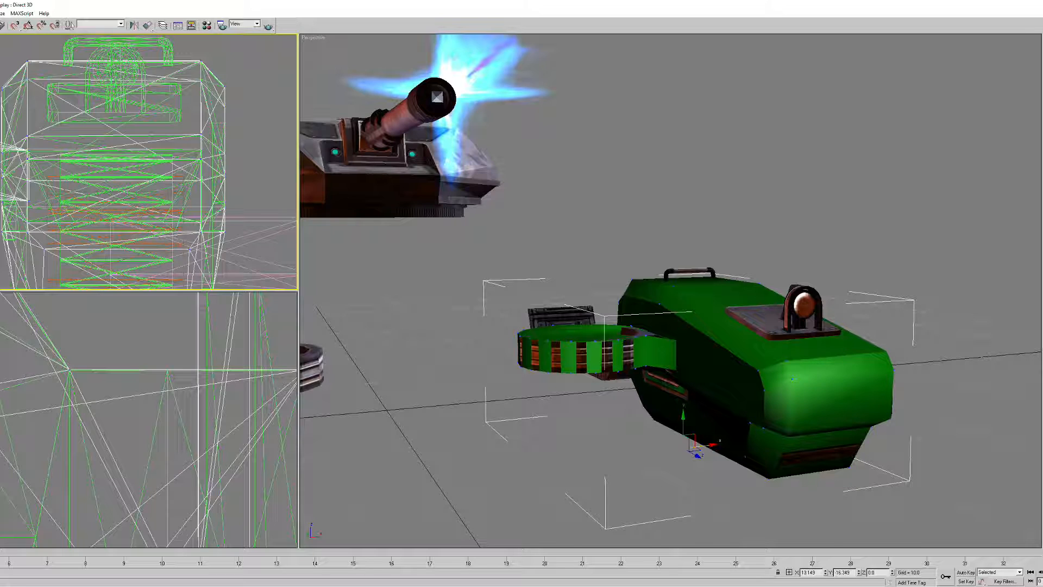
# - Collapse the triangulated shadow mesh to an editable poly
pyautogui.keyDown('alt'); pyautogui.moveTo(669, 294); pyautogui.dragTo(671, 326, button='middle'); pyautogui.keyUp('alt')
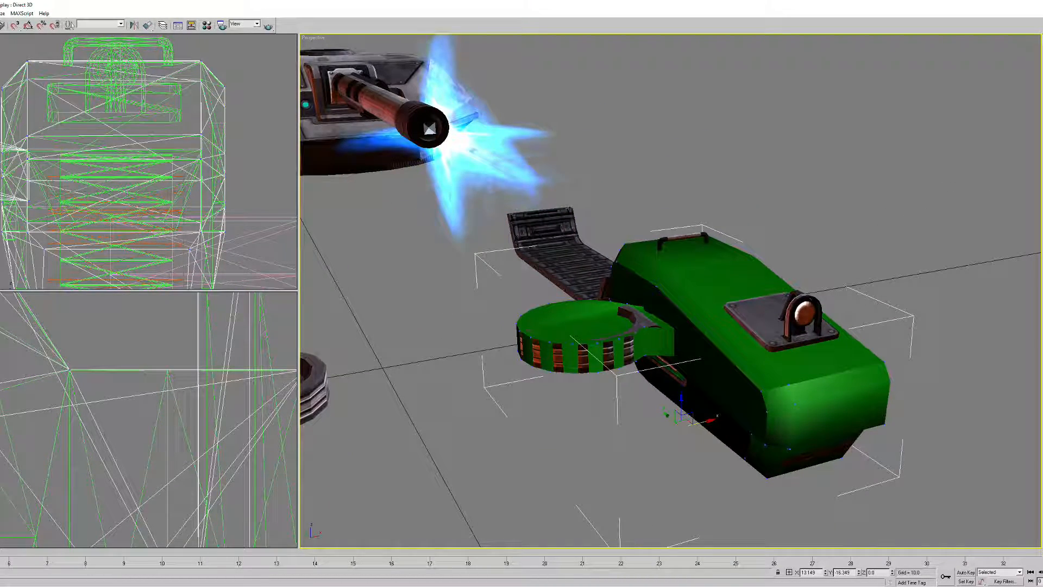
pyautogui.keyDown('alt'); pyautogui.moveTo(711, 396); pyautogui.dragTo(730, 363, button='middle'); pyautogui.keyUp('alt')
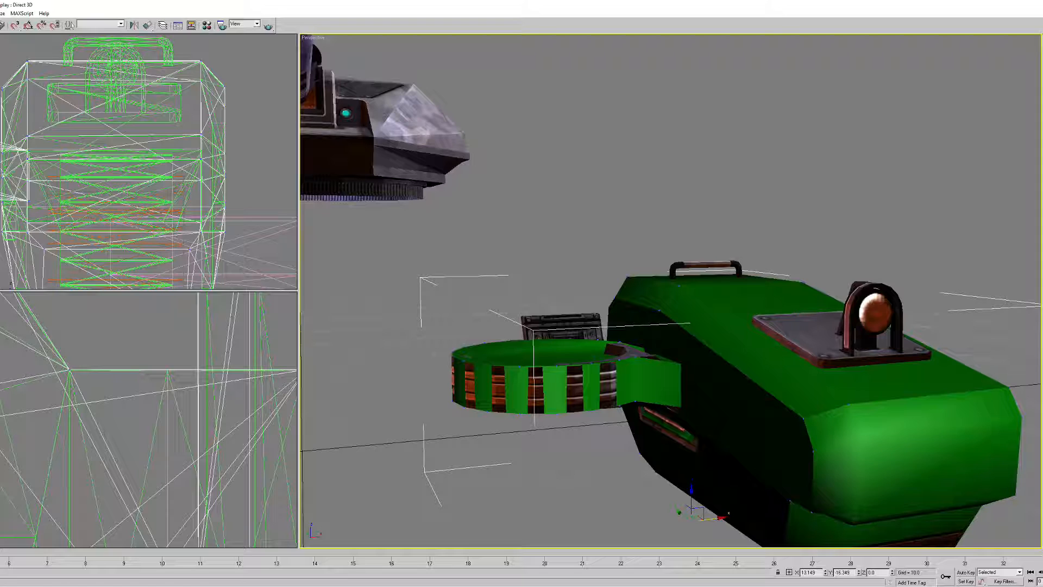
pyautogui.rightClick(727, 362)
pyautogui.moveTo(756, 430)
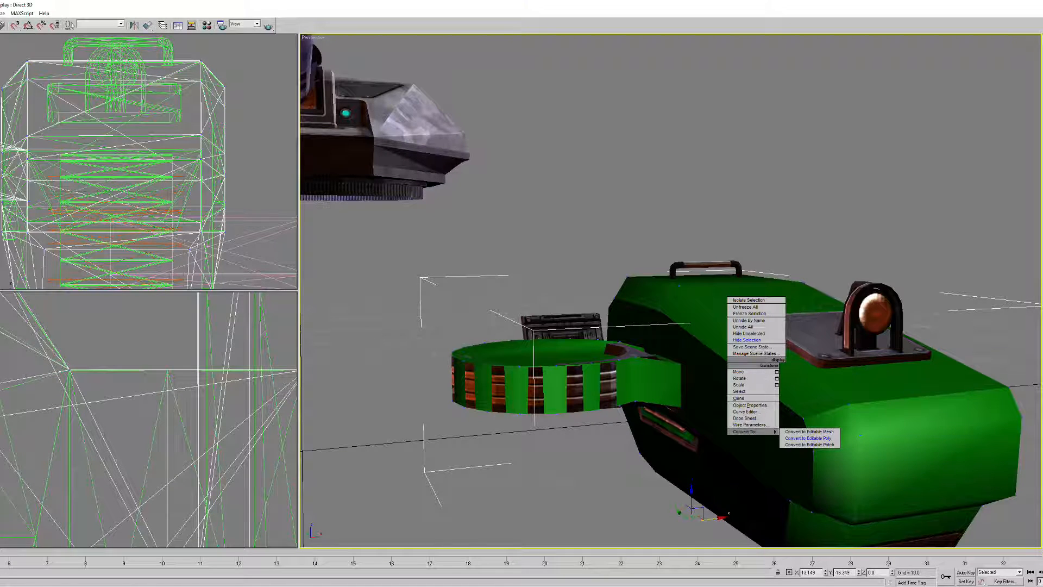
pyautogui.click(807, 436)
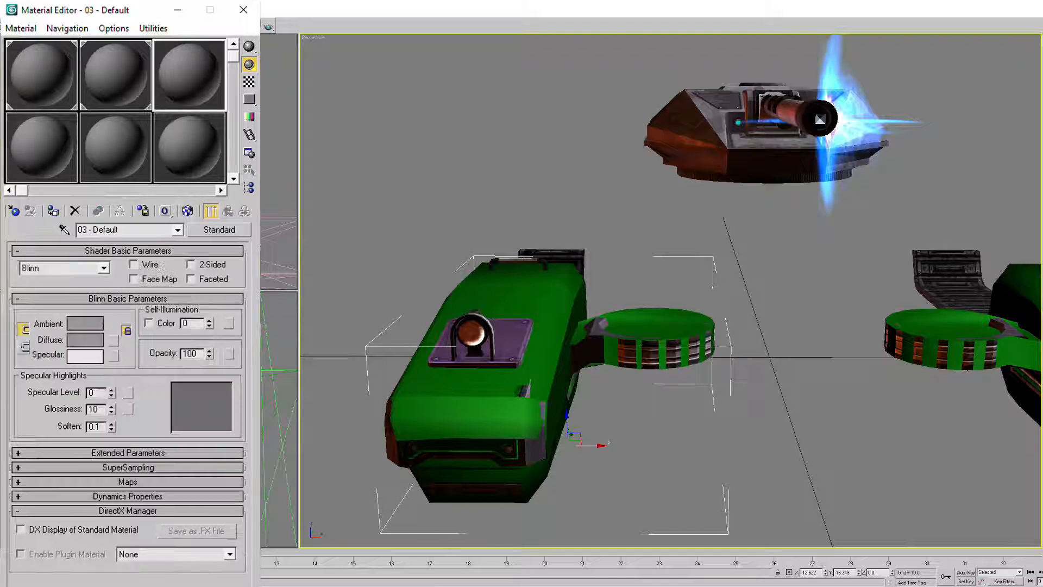
# - Change the 03 - Default material to the DirectX Shader type, discarding the old material
pyautogui.click(219, 229)
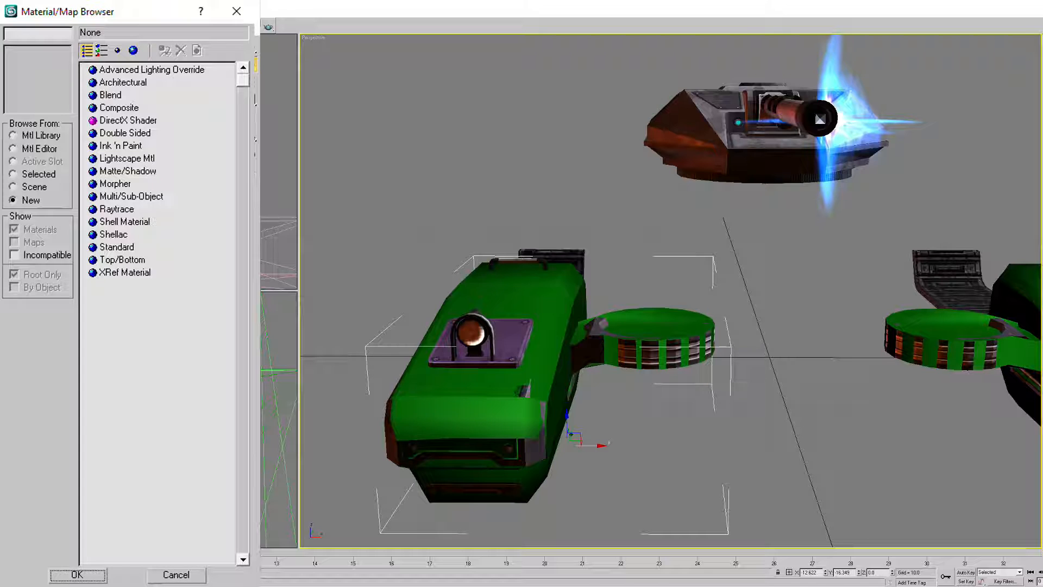
pyautogui.doubleClick(128, 121)
pyautogui.click(73, 283)
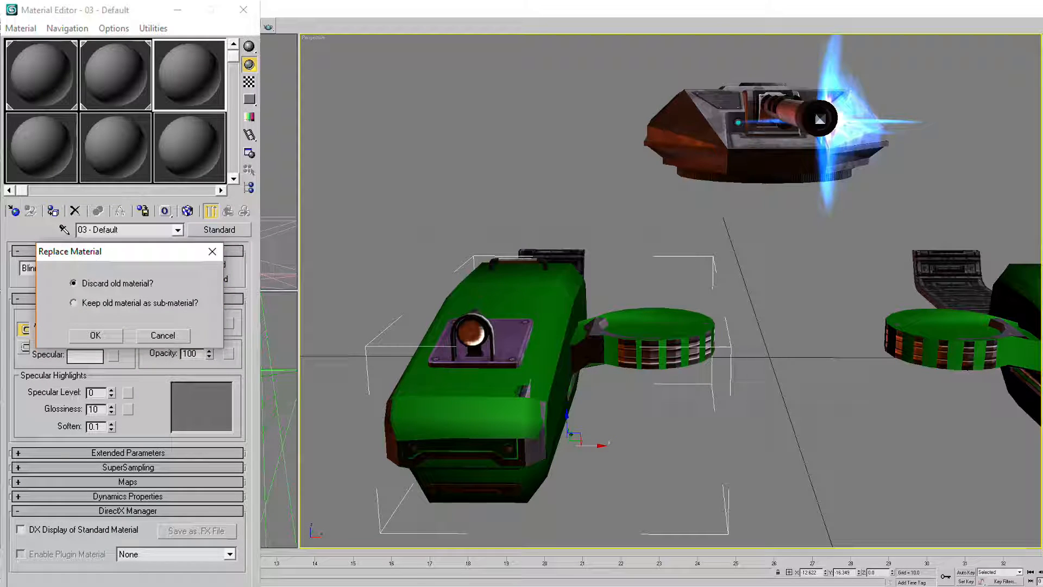
pyautogui.press('Return')
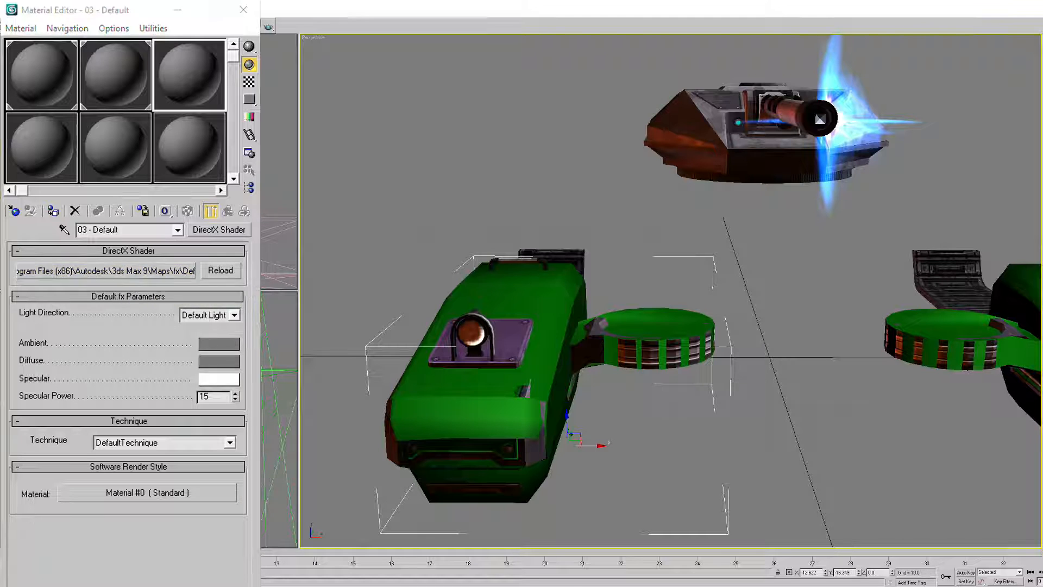
# - Load the MeshShadowVolume.fx effect from the Source_EaW Data\Art\Shaders folder into the DirectX Shader material
pyautogui.click(106, 270)
pyautogui.click(855, 33)
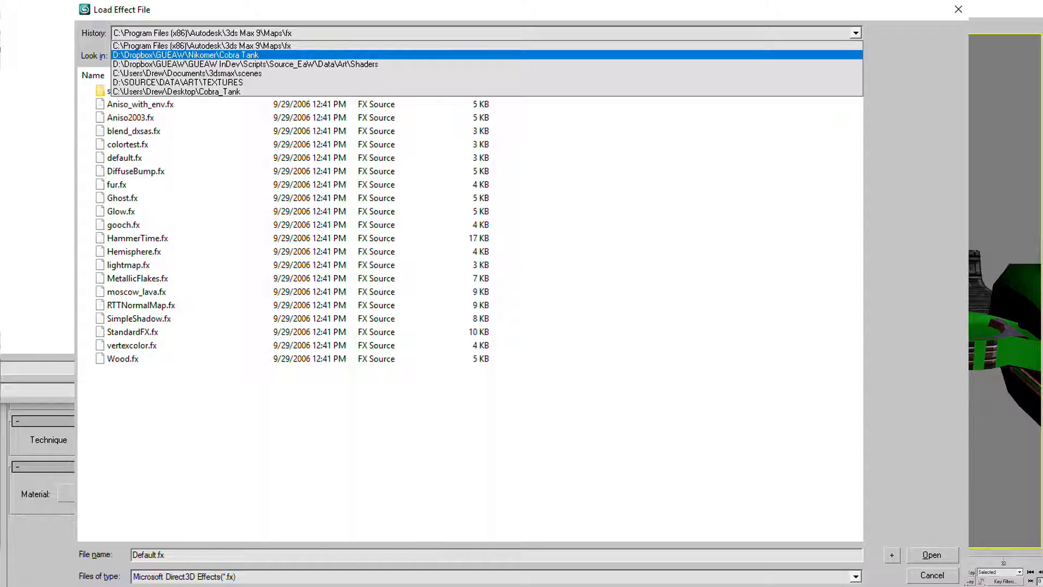
pyautogui.click(246, 65)
pyautogui.scroll(-1, 217, 398)
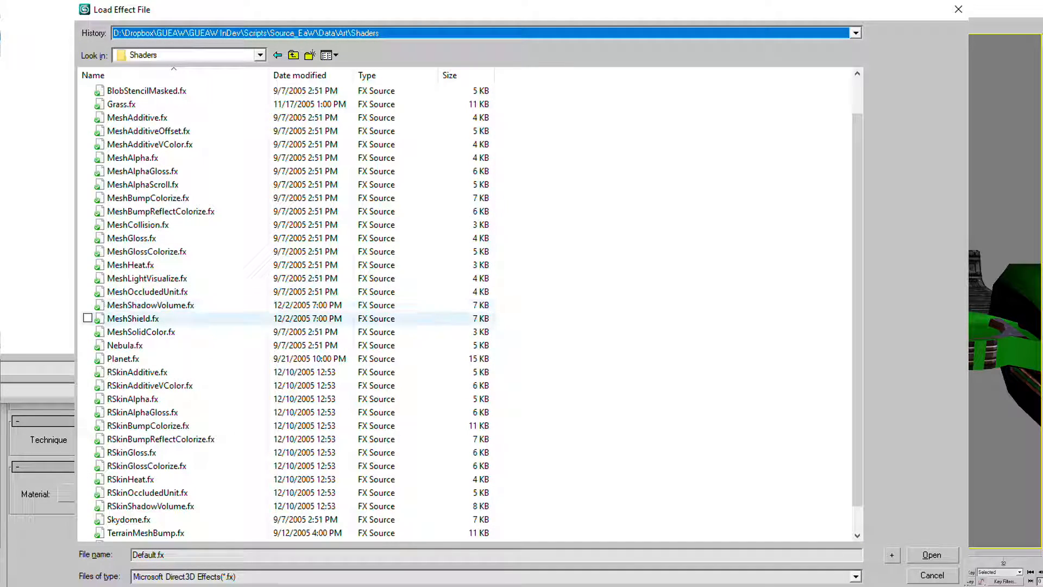
pyautogui.click(174, 306)
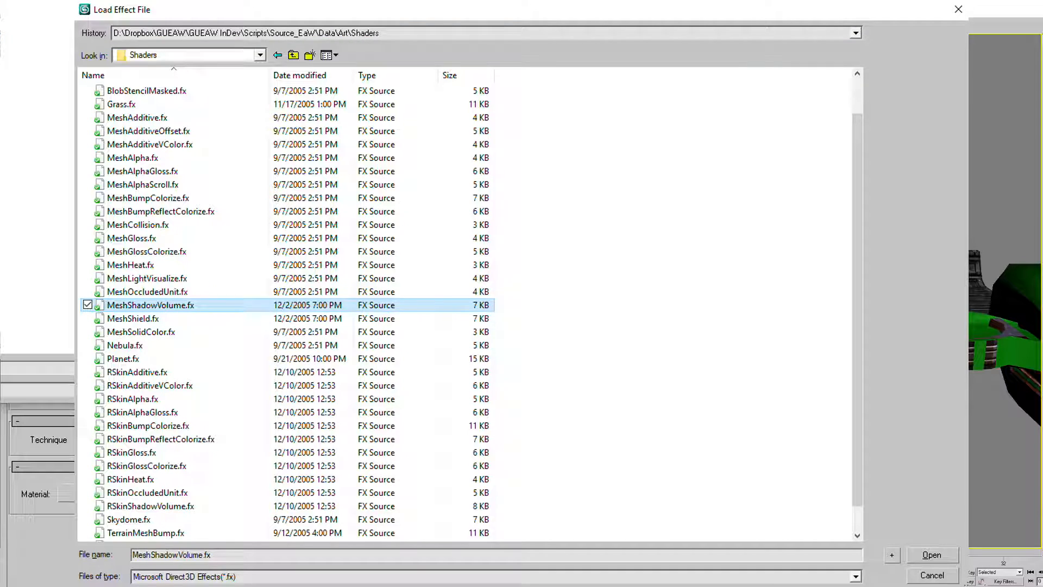
pyautogui.press('Return')
# - Select both pods' shadow meshes, assign the shadow volume material to them, and inspect the shadow volumes
pyautogui.scroll(-2, 670, 291)
pyautogui.moveTo(744, 345); pyautogui.dragTo(680, 341, button='middle')
pyautogui.keyDown('ctrl'); pyautogui.click(892, 356); pyautogui.keyUp('ctrl')
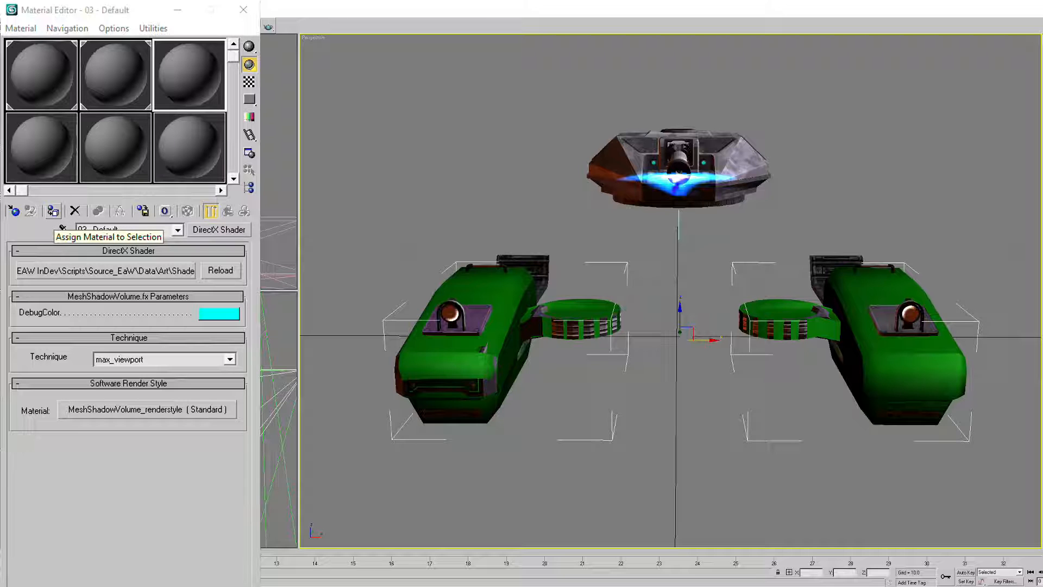
pyautogui.click(52, 211)
pyautogui.click(760, 380)
pyautogui.keyDown('alt'); pyautogui.moveTo(761, 380); pyautogui.dragTo(918, 326, button='middle'); pyautogui.keyUp('alt')
pyautogui.keyDown('alt'); pyautogui.moveTo(560, 418); pyautogui.dragTo(499, 267, button='middle'); pyautogui.keyUp('alt')
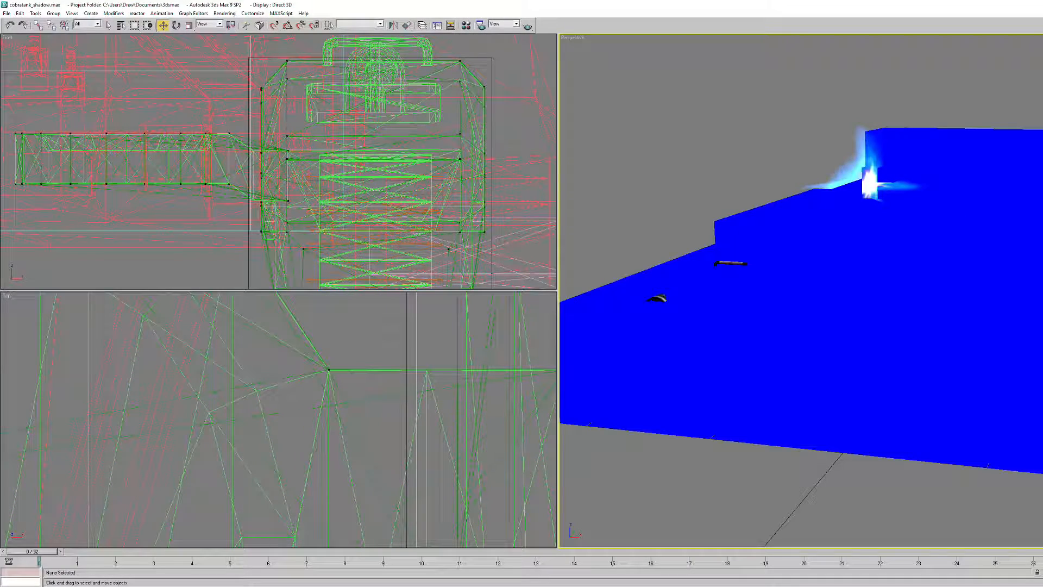
# - Export the tank scene as an Alamo Object, overwriting HV_HeavyTank.ALO in the Cobra Tank folder
pyautogui.click(6, 13)
pyautogui.click(22, 195)
pyautogui.click(473, 352)
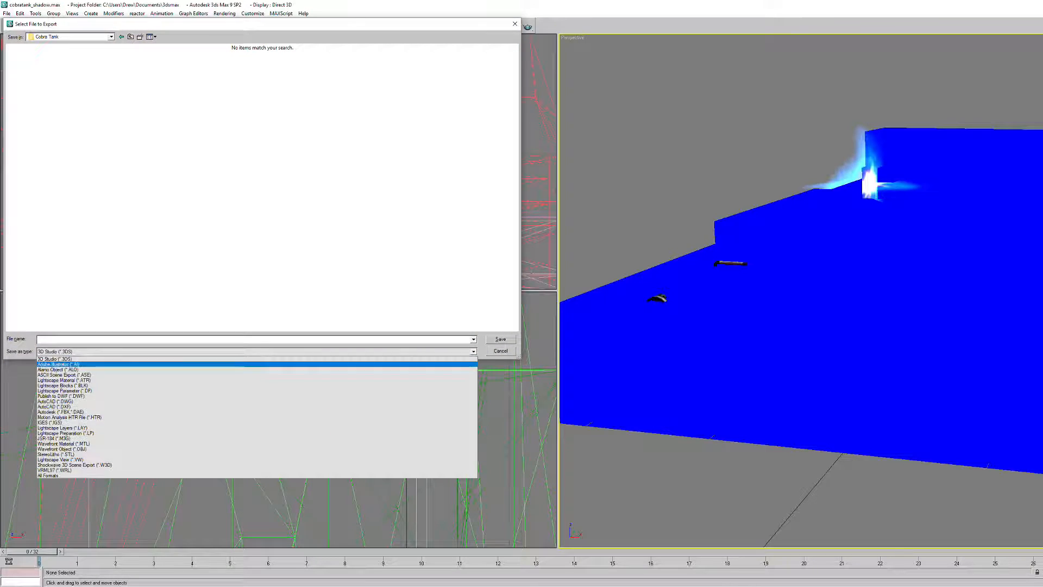
pyautogui.click(58, 370)
pyautogui.click(28, 71)
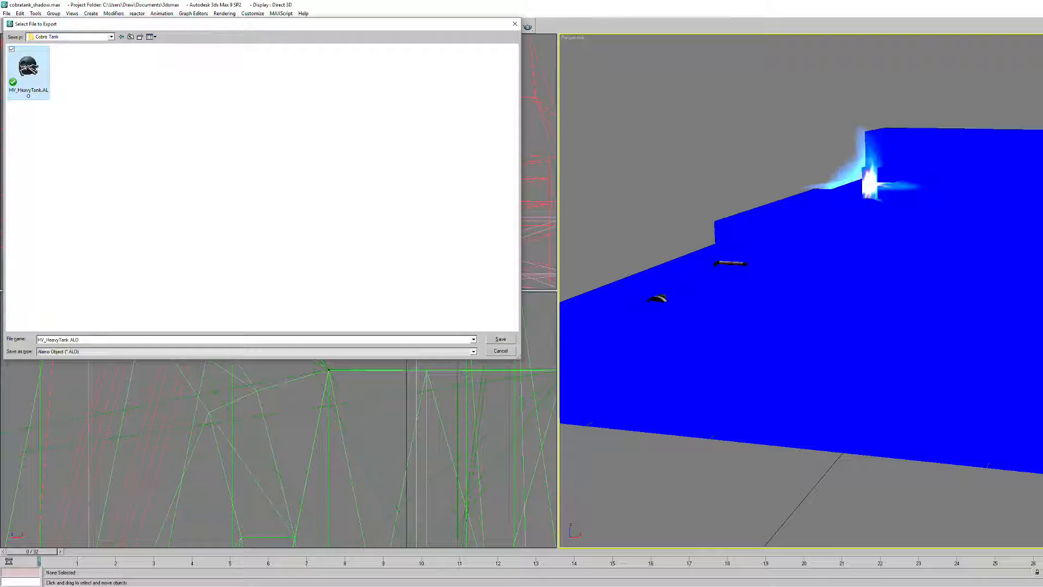
pyautogui.click(500, 339)
pyautogui.click(718, 325)
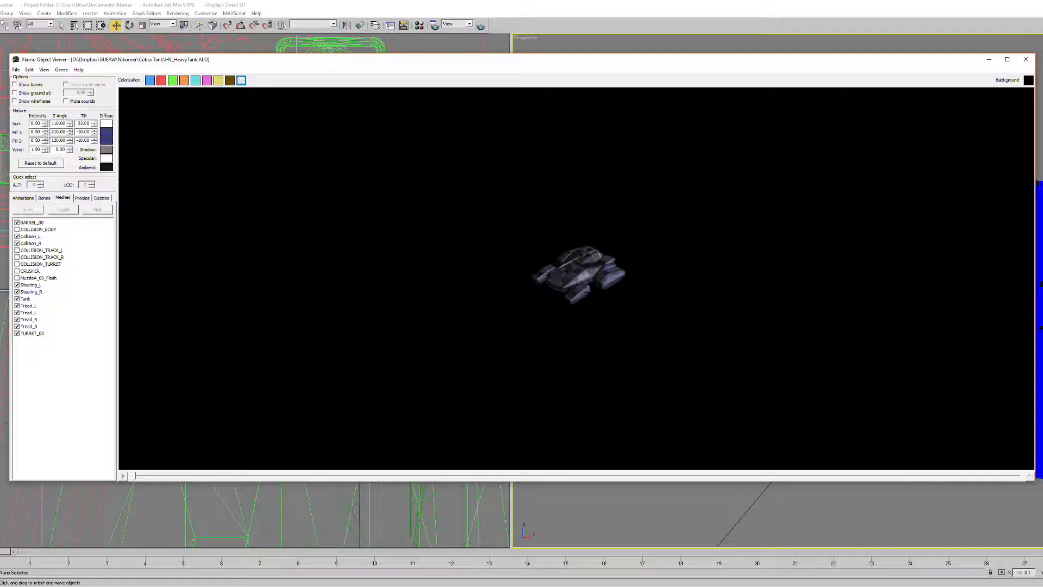
# - Inspect the exported HV_HeavyTank.ALO up close and from several angles in Alamo Object Viewer
pyautogui.scroll(7, 576, 278)
pyautogui.moveTo(544, 278); pyautogui.dragTo(685, 269)
pyautogui.moveTo(576, 278)
pyautogui.mouseDown()
pyautogui.moveTo(684, 273)
pyautogui.moveTo(571, 283)
pyautogui.mouseUp()
pyautogui.moveTo(576, 278); pyautogui.dragTo(592, 303)
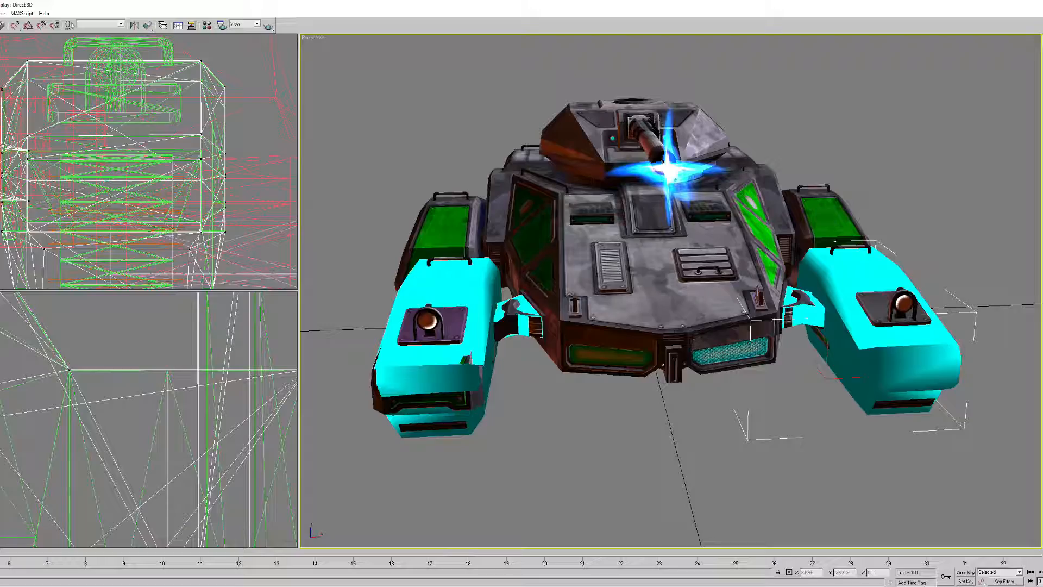
# - Clone the original left front tread pod mesh in 3ds Max and assign the 03 - Default shadow volume material to it
pyautogui.keyDown('alt'); pyautogui.moveTo(670, 304); pyautogui.dragTo(575, 313, button='middle'); pyautogui.keyUp('alt')
pyautogui.rightClick(719, 382)
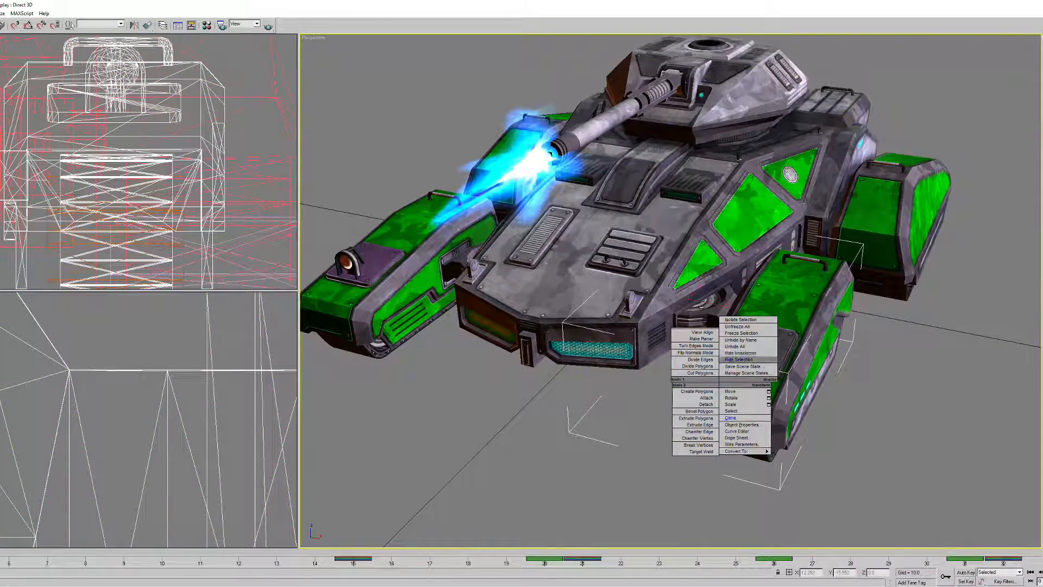
pyautogui.click(731, 418)
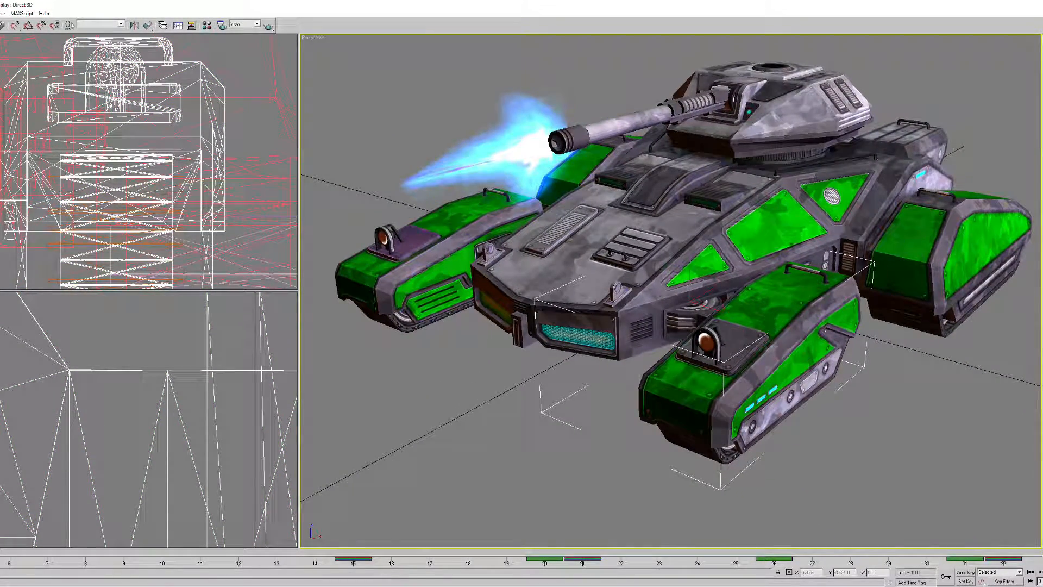
pyautogui.press('m')
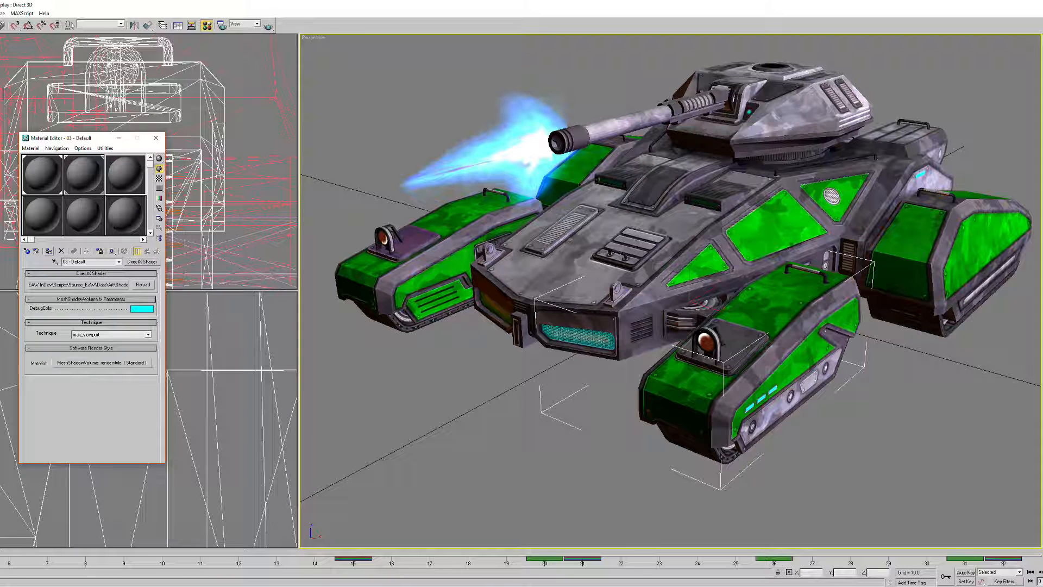
pyautogui.click(49, 251)
# - Add a Cap Holes modifier to the optimized Shadow_L mesh
pyautogui.keyDown('alt'); pyautogui.moveTo(673, 326); pyautogui.dragTo(646, 286, button='middle'); pyautogui.keyUp('alt')
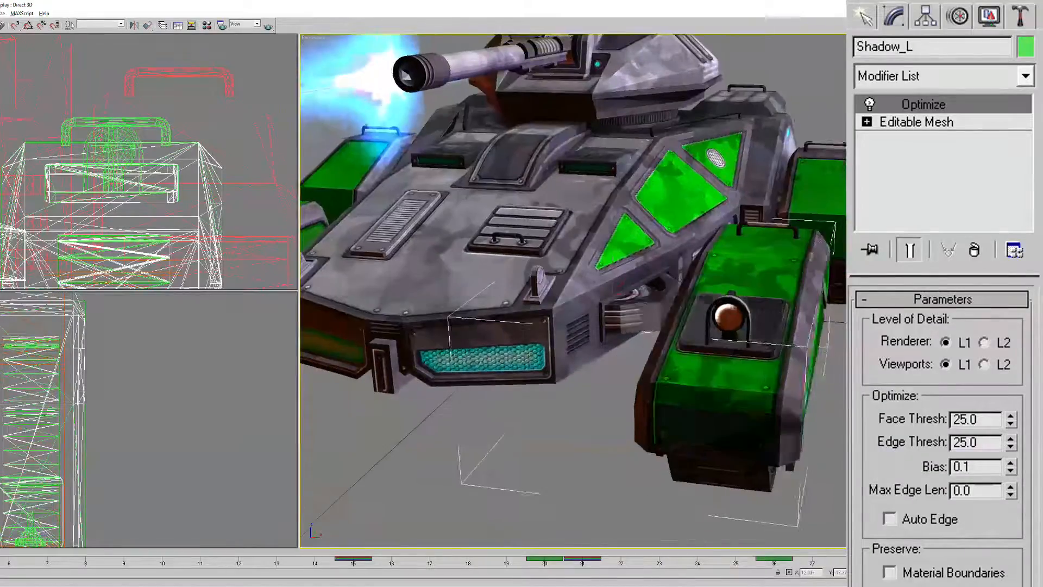
pyautogui.scroll(3, 383, 98)
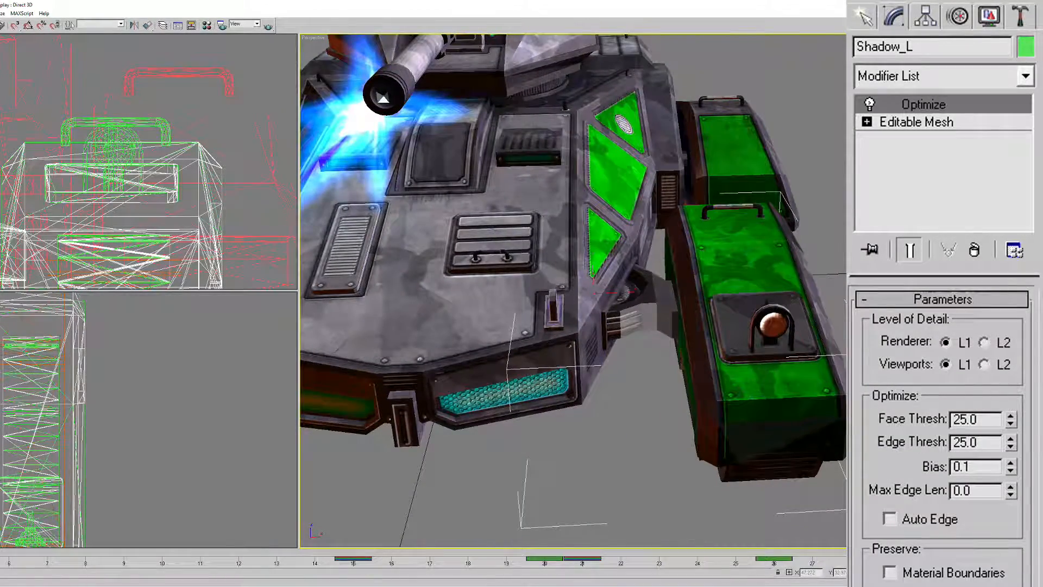
pyautogui.click(986, 76)
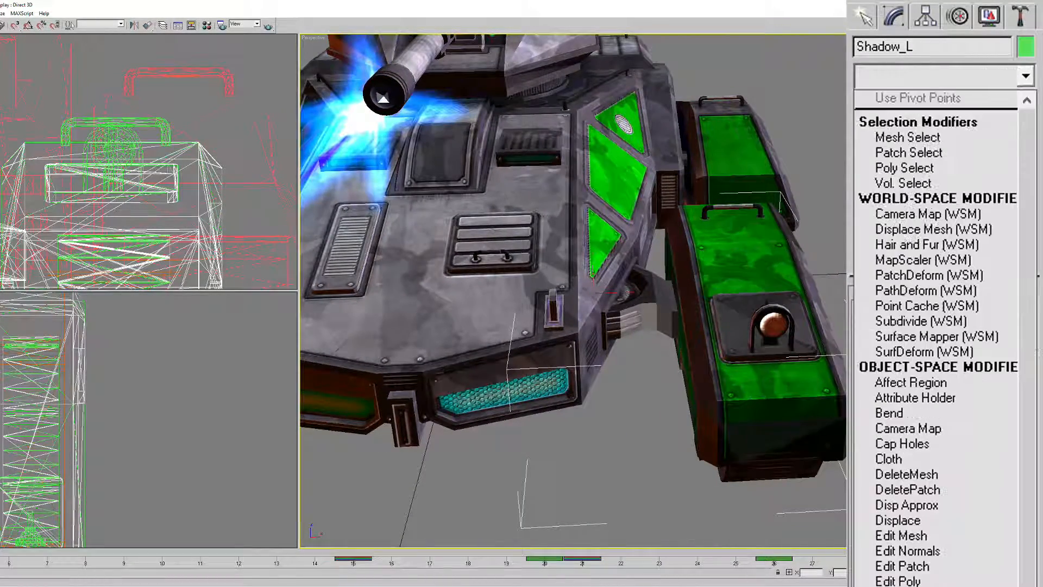
pyautogui.scroll(-5, 935, 348)
pyautogui.scroll(5, 935, 348)
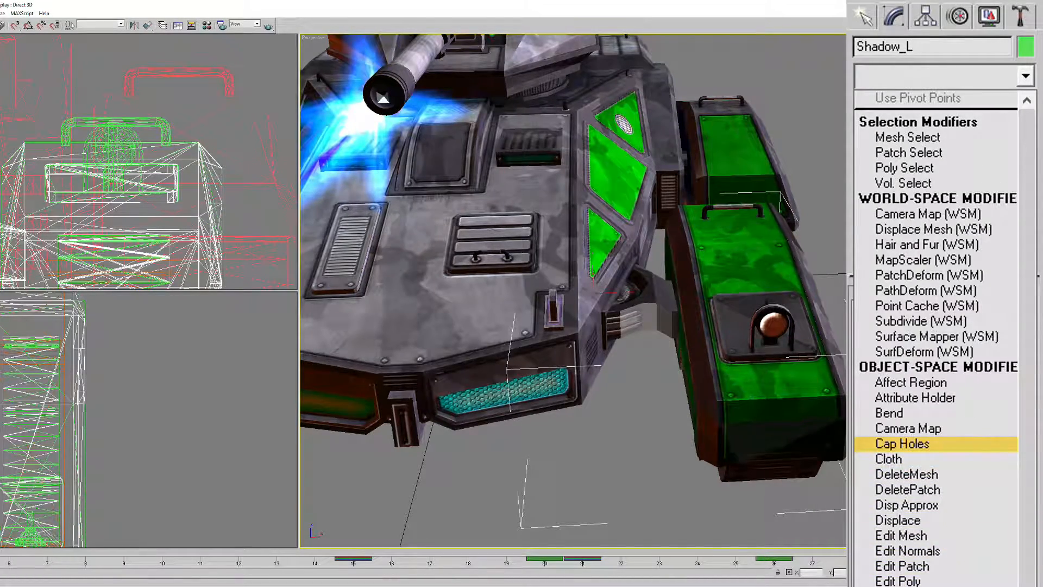
pyautogui.click(902, 443)
pyautogui.click(872, 379)
pyautogui.moveTo(593, 304); pyautogui.dragTo(328, 250, button='middle')
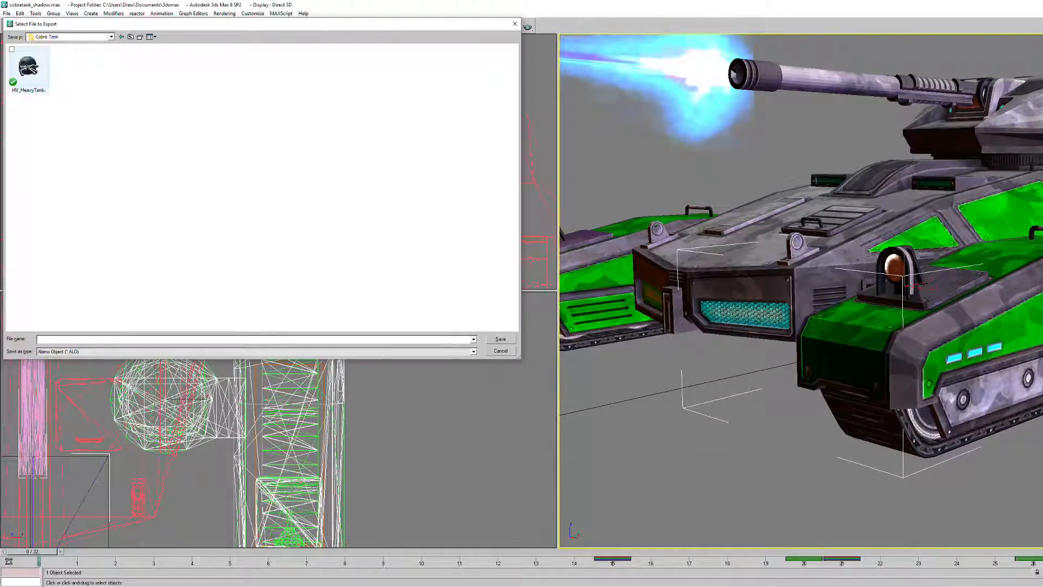
# - Export the tank with the optimized Shadow_L mesh over HV_HeavyTank.ALO
pyautogui.doubleClick(28, 68)
pyautogui.press('Return')
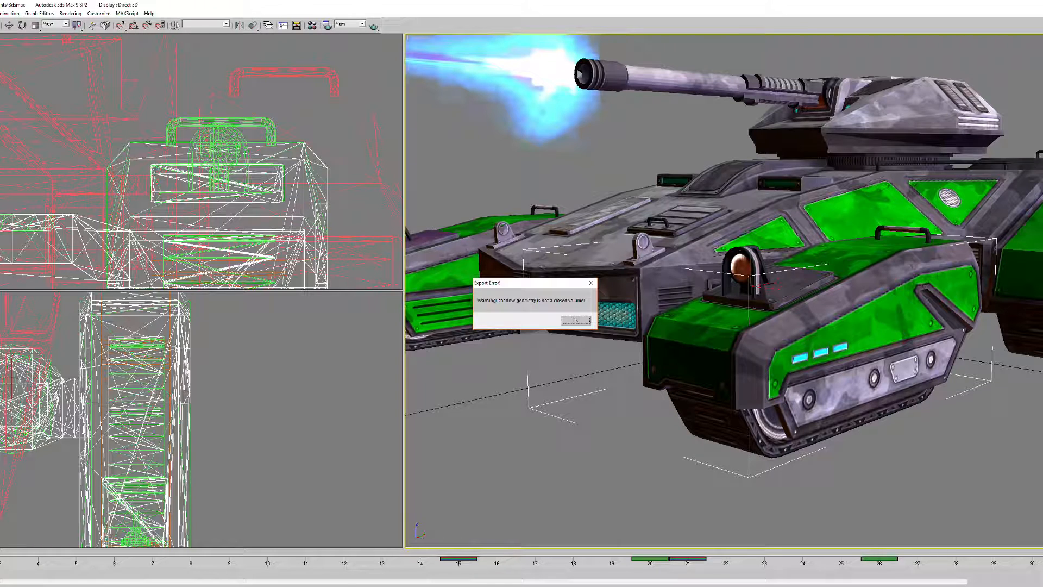
pyautogui.press('Return')
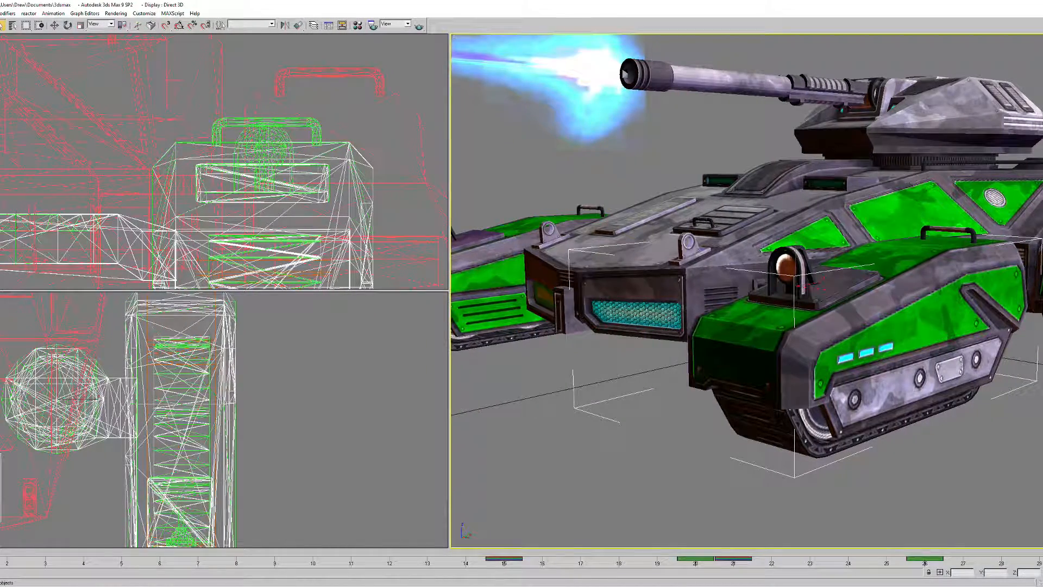
# - Switch to Alamo Object Viewer and open the recent HV_HeavyTank.ALO model, orbiting around it
pyautogui.hotkey('alt', 'Tab')
pyautogui.doubleClick(288, 283)
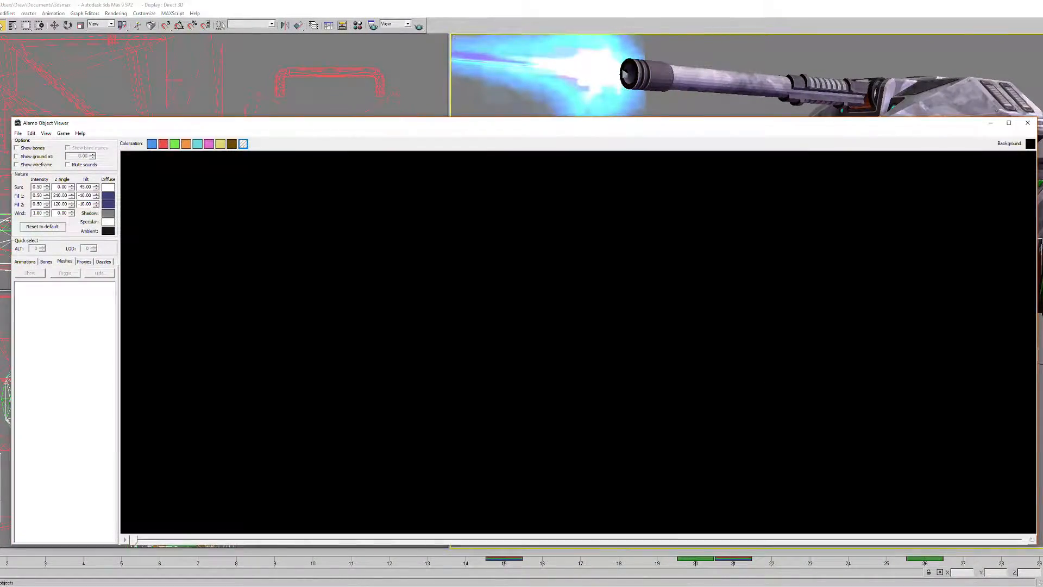
pyautogui.click(18, 133)
pyautogui.click(81, 187)
pyautogui.moveTo(576, 342); pyautogui.dragTo(505, 342)
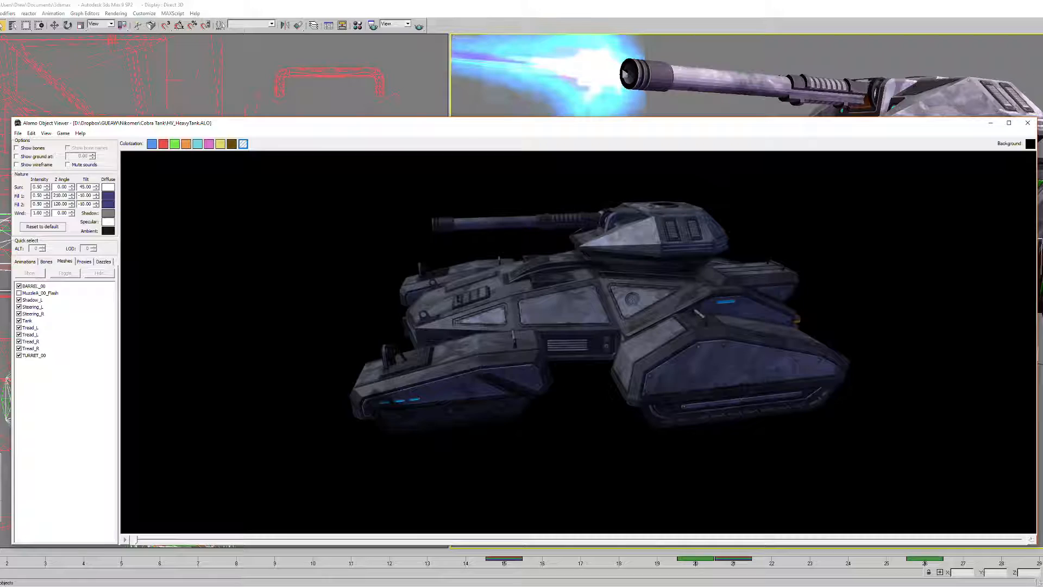
# - Show the ground under the tank, try another ground height and reset it, and examine the shadow from several angles
pyautogui.click(17, 157)
pyautogui.moveTo(93, 156); pyautogui.dragTo(93, 109)
pyautogui.rightClick(93, 156)
pyautogui.moveTo(575, 342); pyautogui.dragTo(589, 364)
pyautogui.moveTo(589, 364); pyautogui.dragTo(595, 293, button='right')
pyautogui.moveTo(576, 304); pyautogui.dragTo(664, 312)
pyautogui.moveTo(664, 312); pyautogui.dragTo(630, 211, button='right')
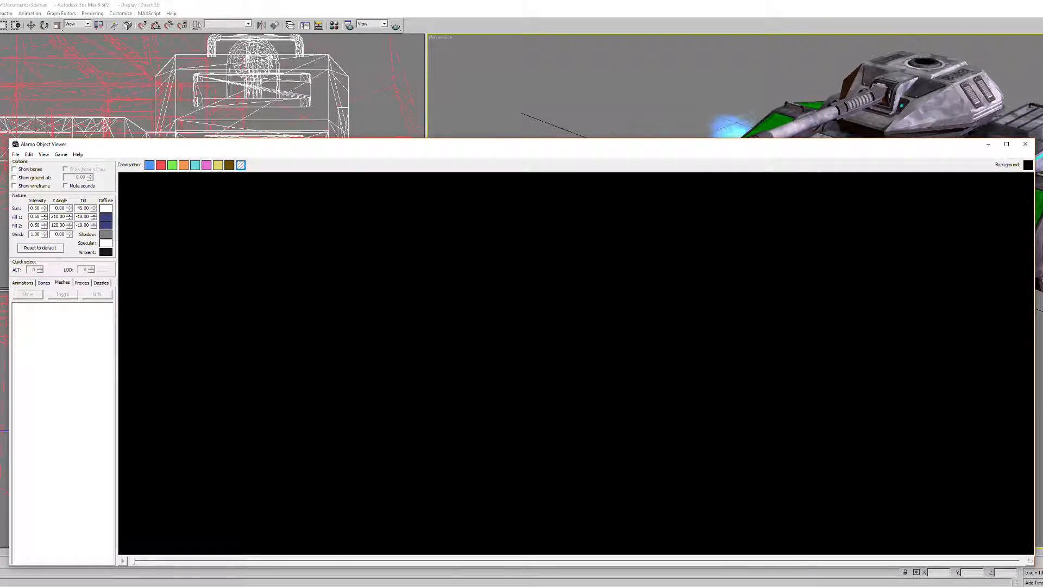
# - Load HV_HeavyTank.ALO into the viewer again with the ground shown and check the left pod's shadow
pyautogui.click(15, 154)
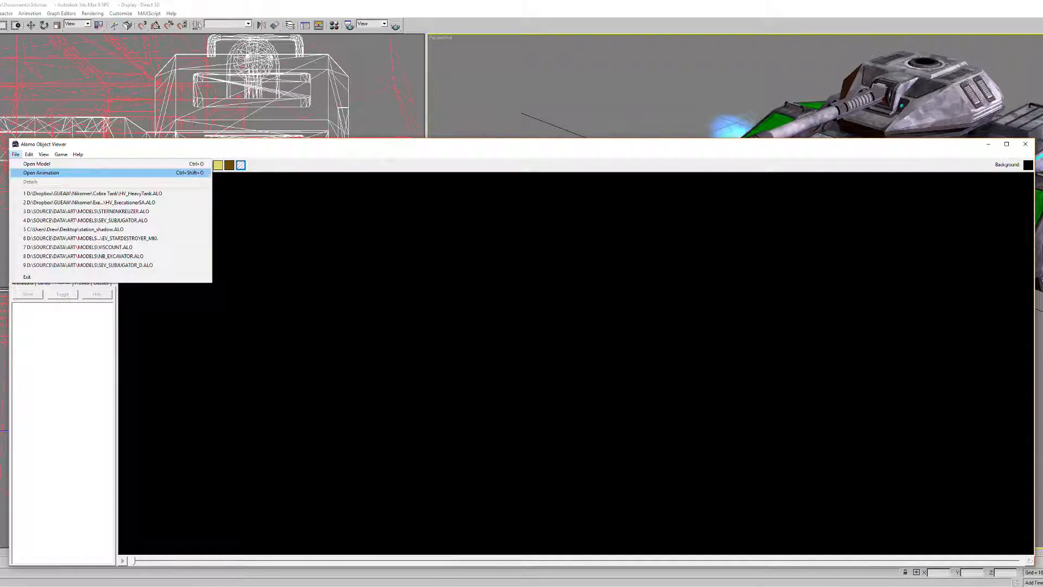
pyautogui.click(65, 193)
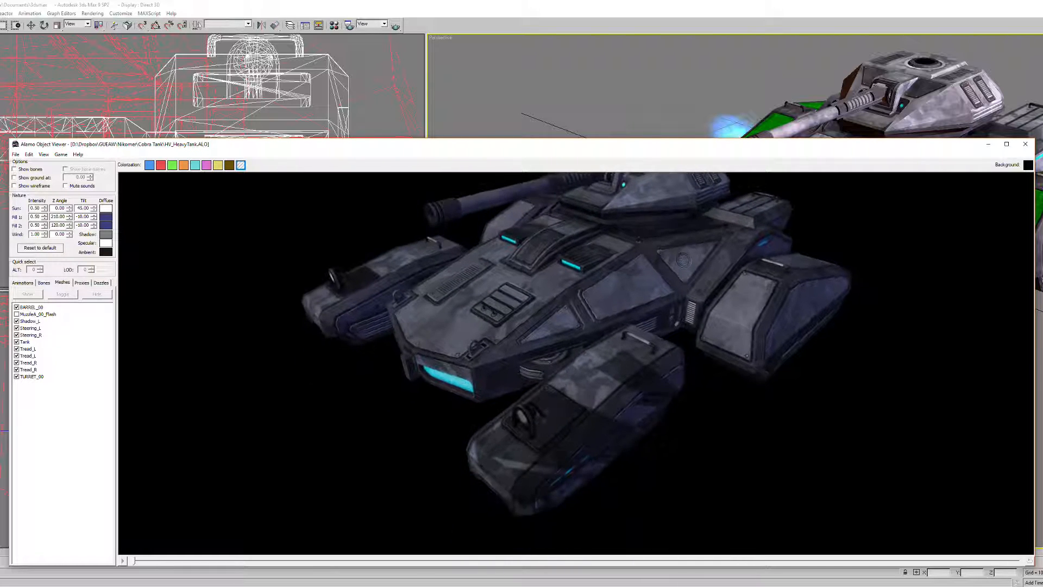
pyautogui.click(14, 177)
pyautogui.moveTo(576, 348); pyautogui.dragTo(535, 370)
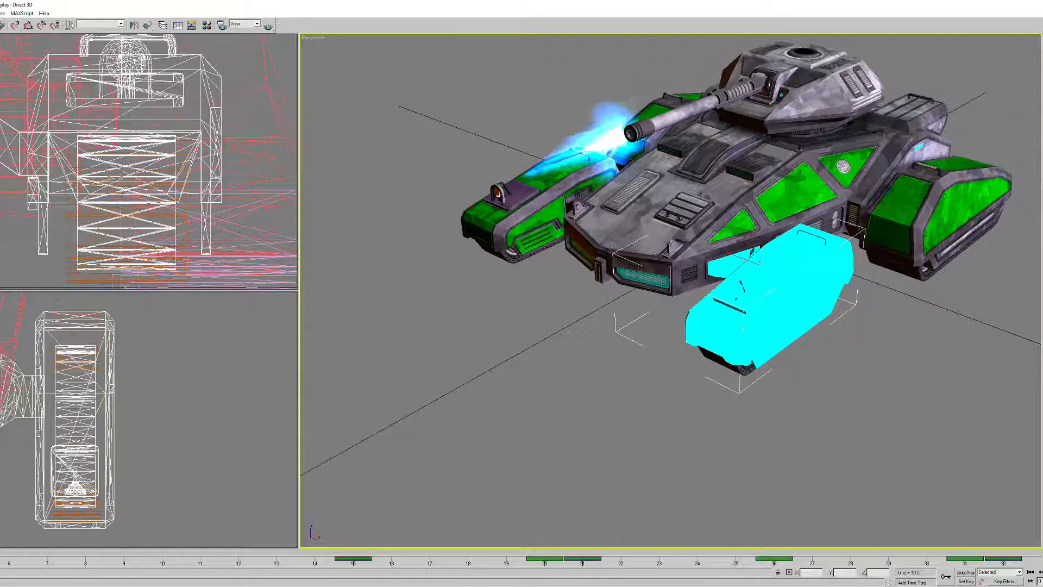
# - Reopen cobratank_shadow.max in 3ds Max without saving the changes, and hide the collision meshes covering the tank
pyautogui.click(22, 49)
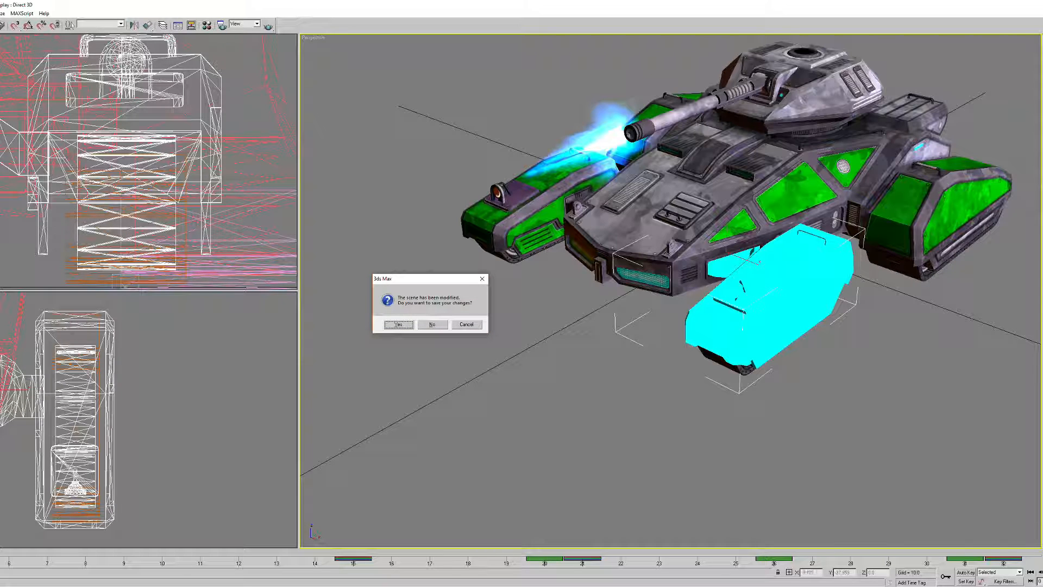
pyautogui.click(433, 325)
pyautogui.rightClick(577, 337)
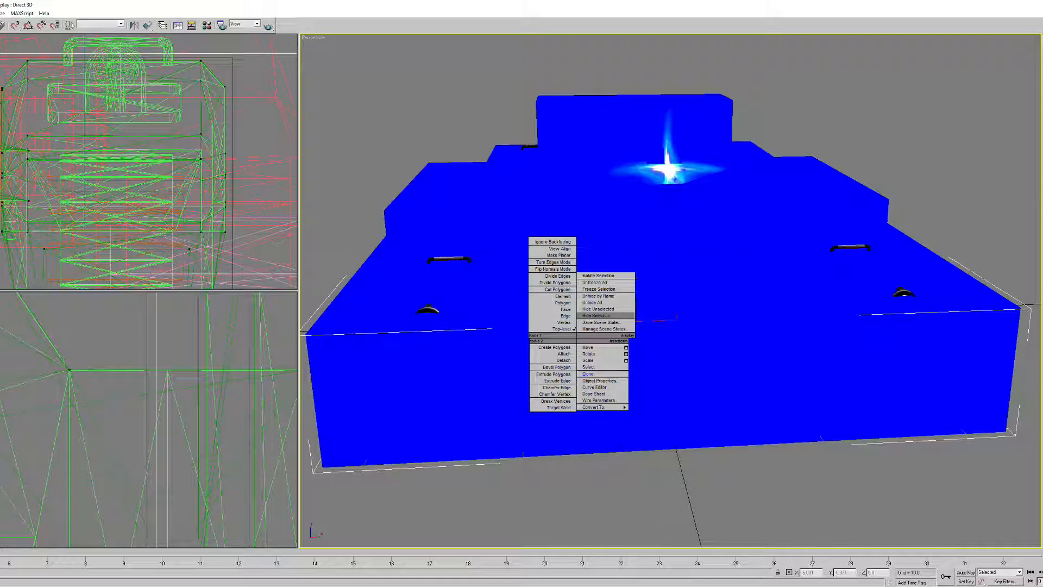
pyautogui.click(596, 315)
pyautogui.rightClick(614, 310)
pyautogui.click(635, 290)
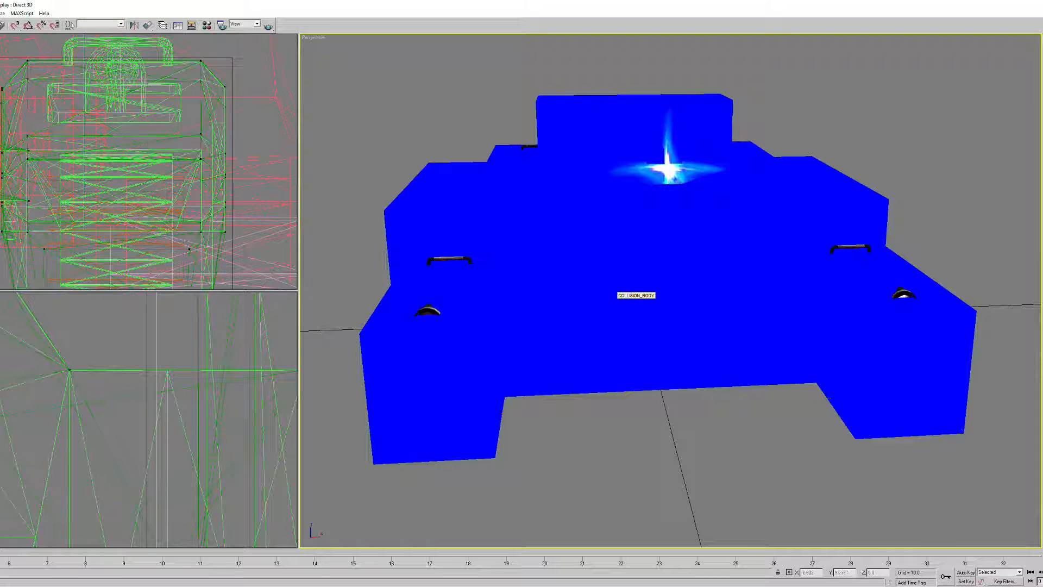
pyautogui.moveTo(636, 288); pyautogui.dragTo(635, 238, button='middle')
pyautogui.rightClick(610, 276)
pyautogui.click(614, 255)
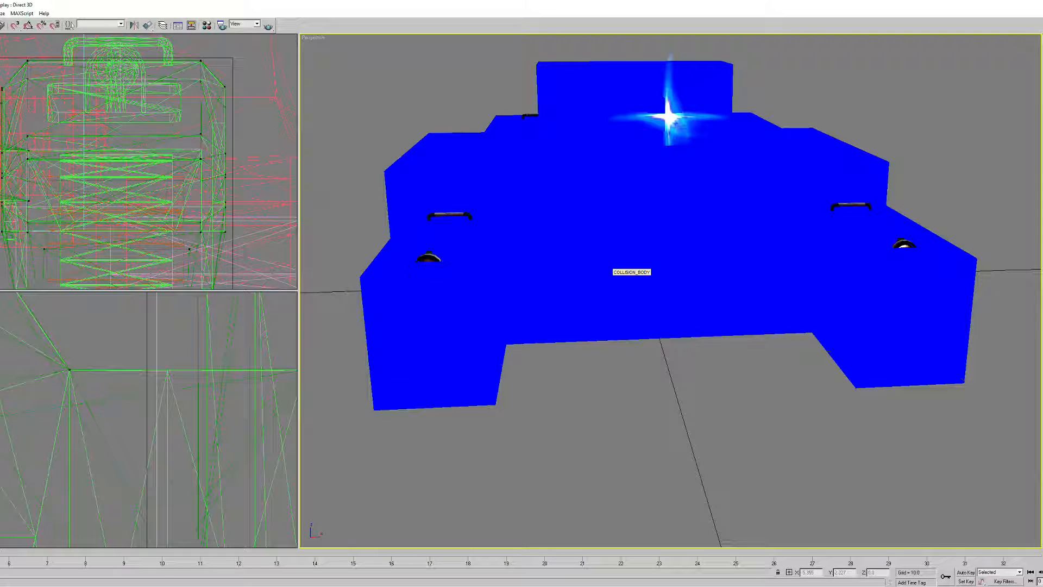
pyautogui.click(614, 262)
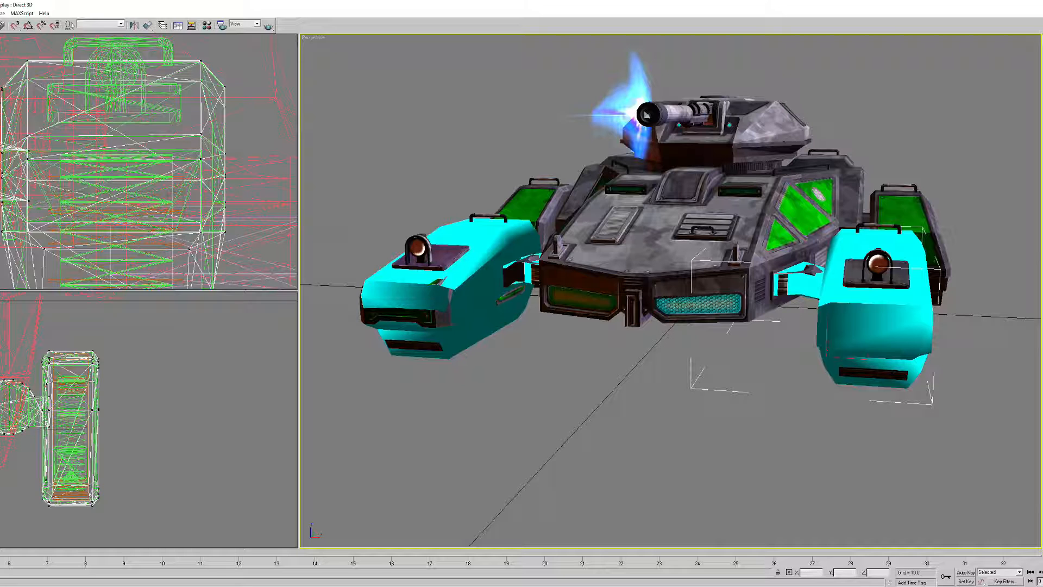
# - Select the top vertices of the left pod's shadow mesh and lower them slightly, to about Z 7.62
pyautogui.moveTo(163, 147); pyautogui.dragTo(141, 169, button='middle')
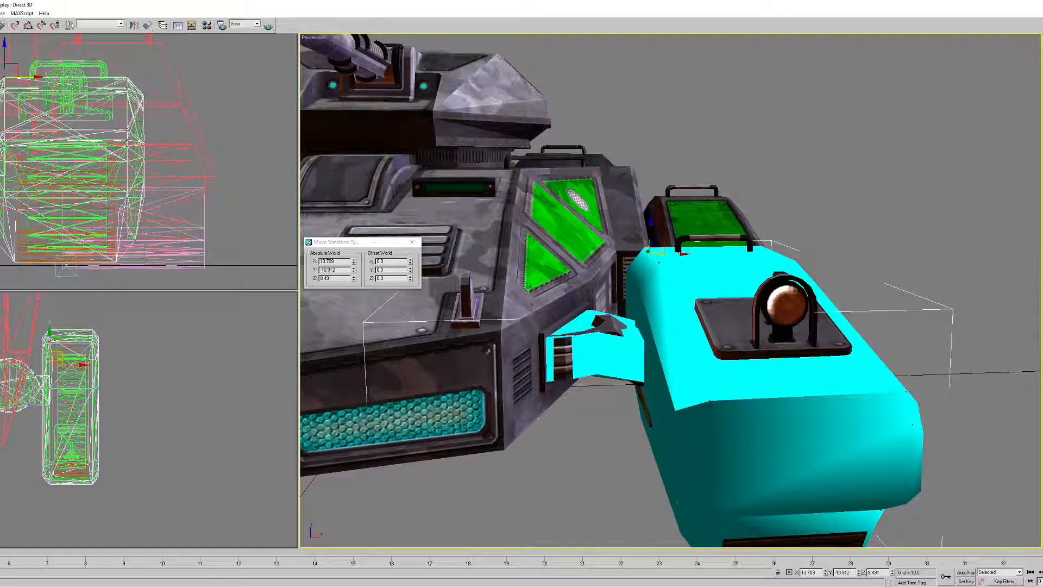
pyautogui.keyDown('ctrl'); pyautogui.click(763, 248); pyautogui.keyUp('ctrl')
pyautogui.keyDown('ctrl'); pyautogui.click(796, 261); pyautogui.keyUp('ctrl')
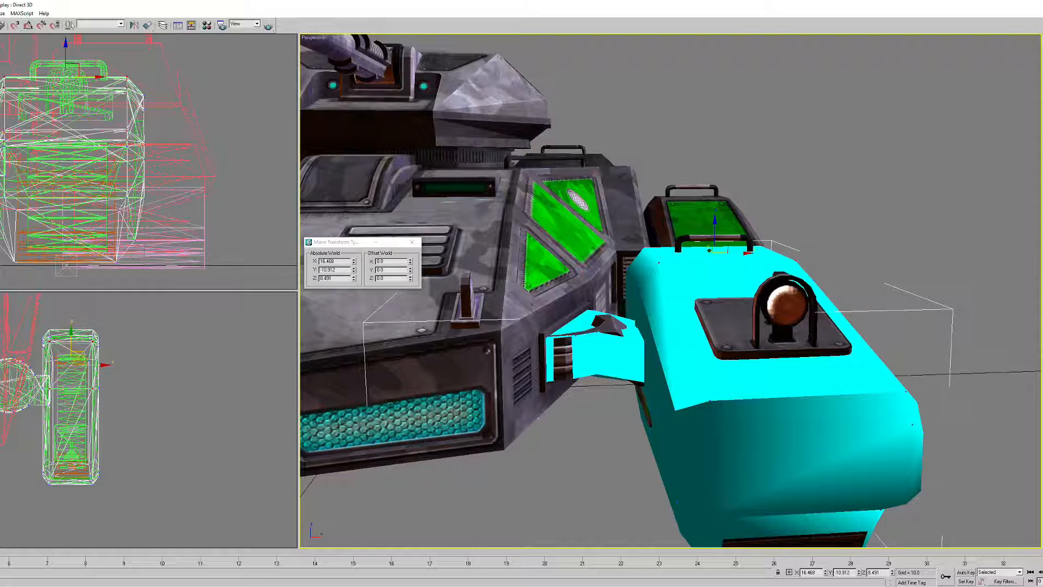
pyautogui.keyDown('ctrl'); pyautogui.click(709, 401); pyautogui.keyUp('ctrl')
pyautogui.keyDown('ctrl'); pyautogui.click(906, 391); pyautogui.keyUp('ctrl')
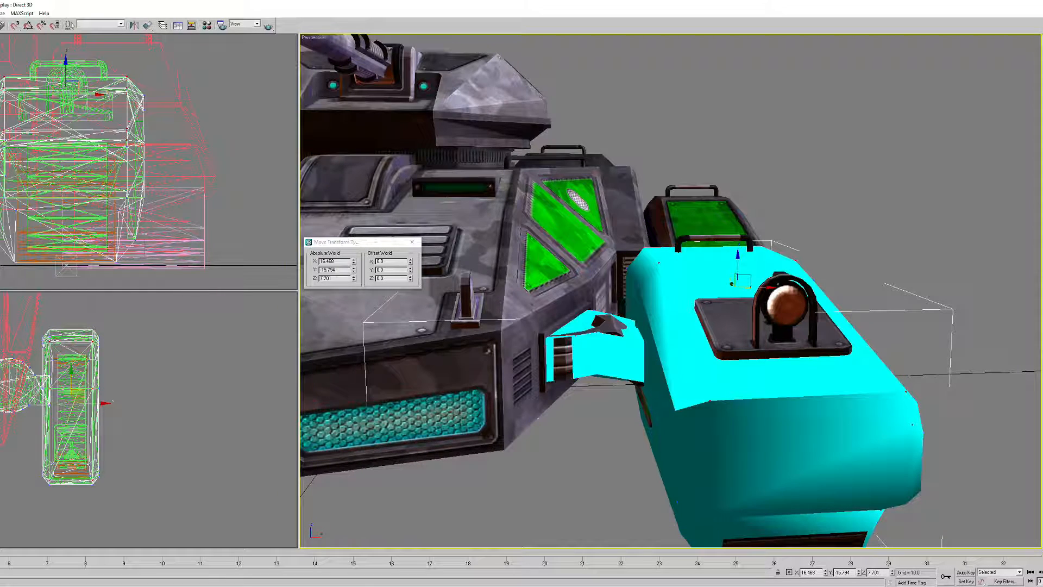
pyautogui.moveTo(738, 259); pyautogui.dragTo(738, 265)
pyautogui.moveTo(738, 265); pyautogui.dragTo(608, 251, button='middle')
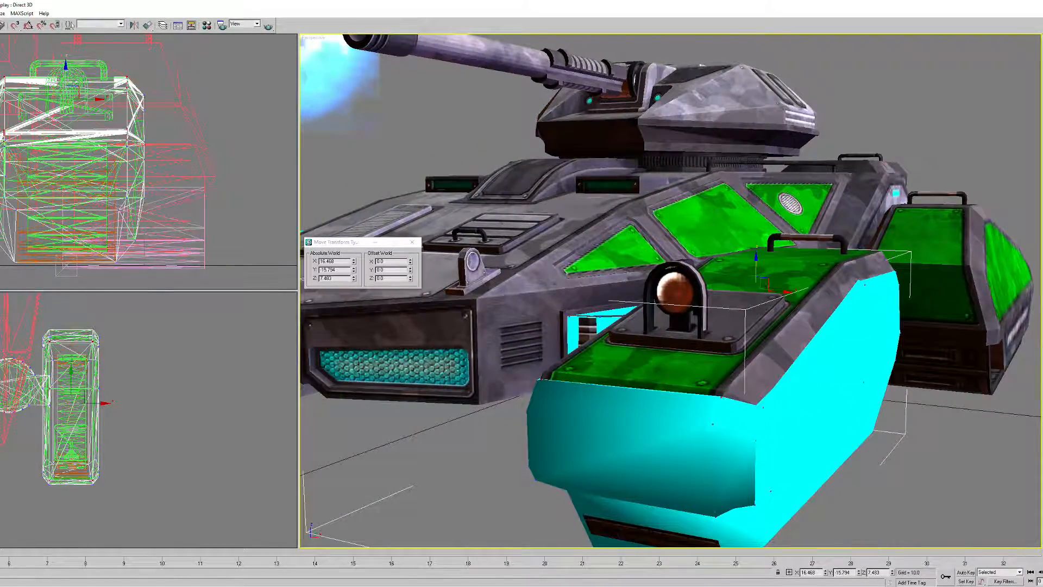
pyautogui.keyDown('alt'); pyautogui.moveTo(804, 267); pyautogui.dragTo(786, 237, button='middle'); pyautogui.keyUp('alt')
pyautogui.moveTo(786, 232); pyautogui.dragTo(785, 228)
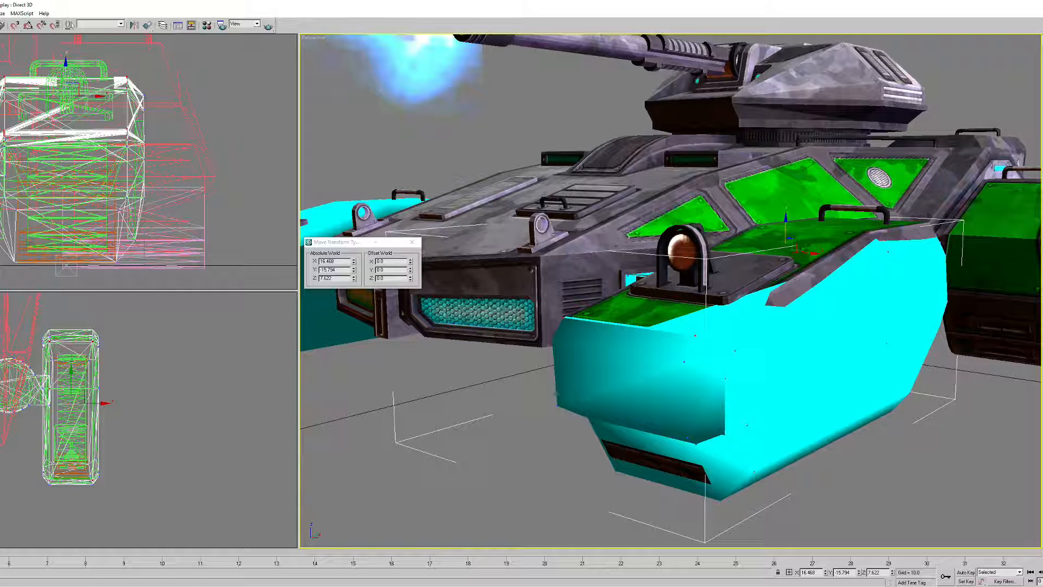
# - Export the adjusted tank over HV_HeavyTank.ALO and inspect the model in Alamo Object Viewer
pyautogui.press('Return')
pyautogui.press('Return')
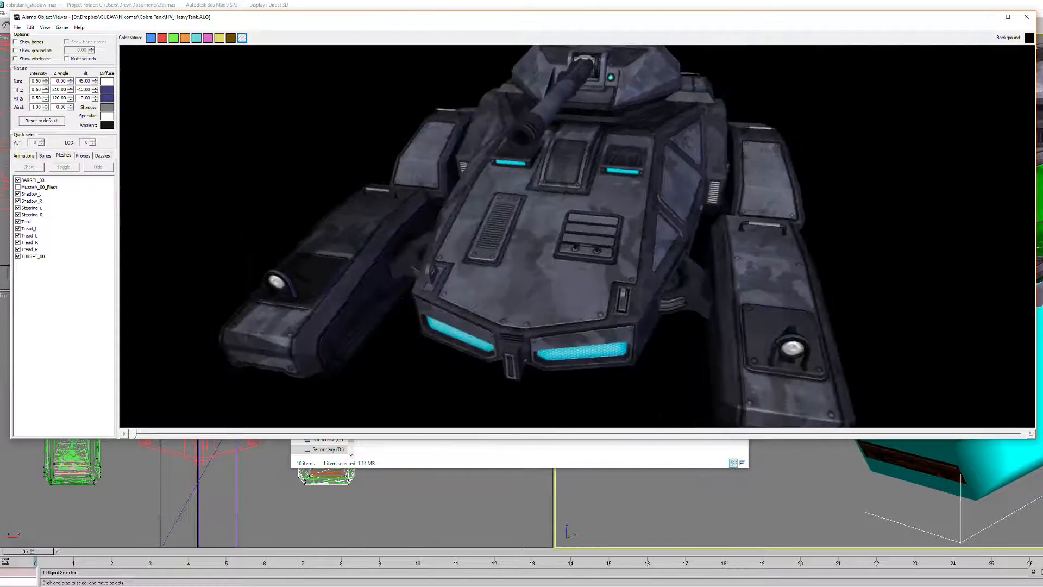
pyautogui.moveTo(544, 240); pyautogui.dragTo(592, 239)
pyautogui.moveTo(592, 239); pyautogui.dragTo(506, 169, button='right')
pyautogui.moveTo(506, 169); pyautogui.dragTo(532, 196)
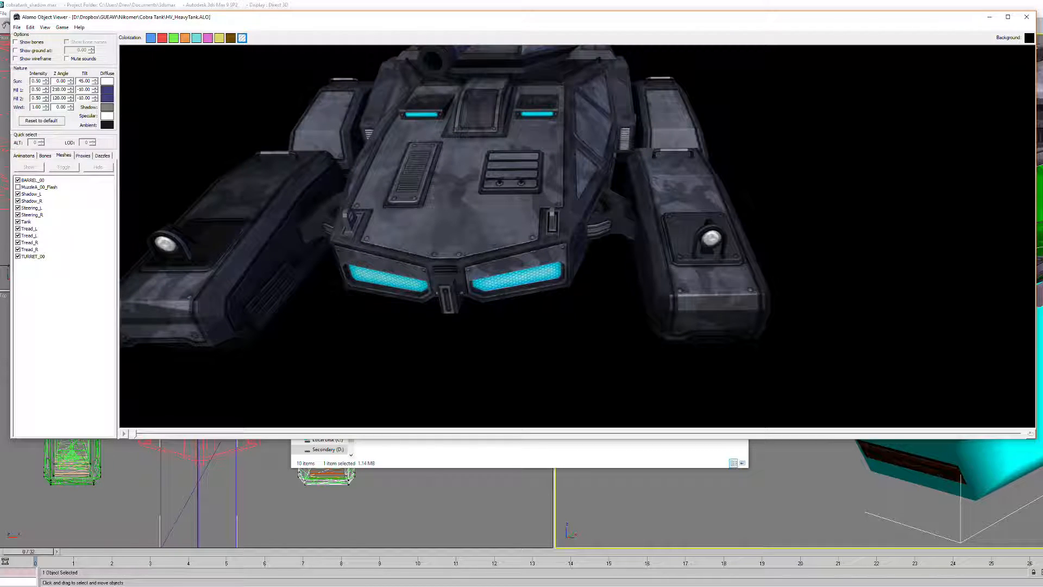
# - Show the ground under the tank, examine the shadows cast by both pods, and close the viewer
pyautogui.click(16, 50)
pyautogui.moveTo(533, 228); pyautogui.dragTo(538, 188)
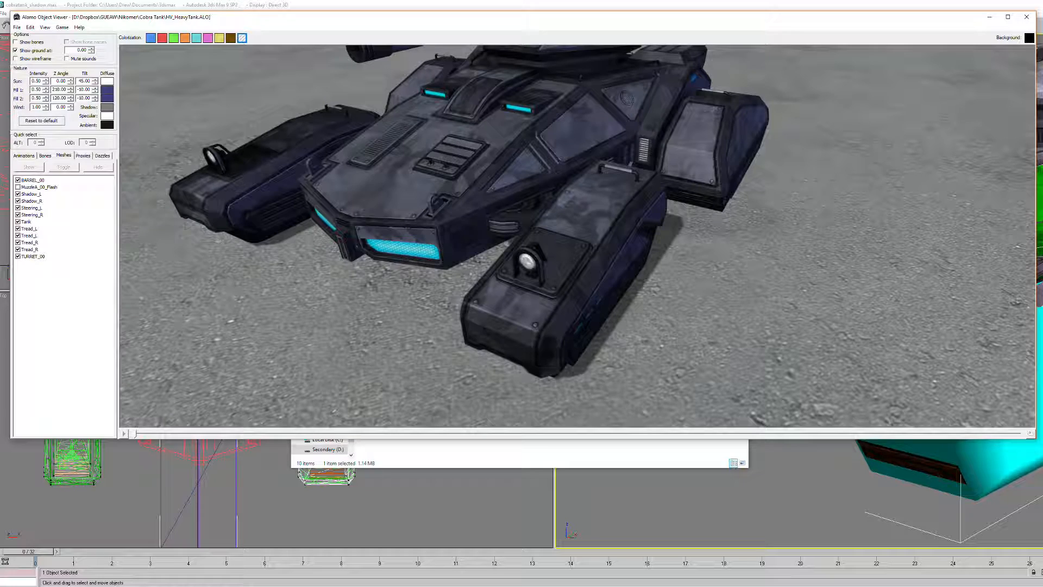
pyautogui.click(1026, 16)
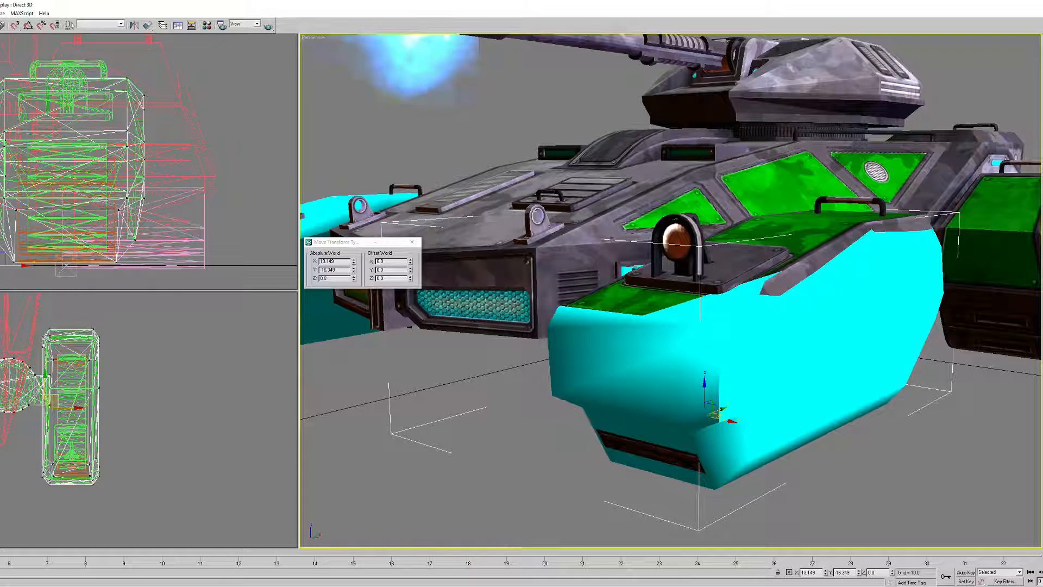
# - Nudge the upper rear corner vertices of the left pod's shadow mesh slightly inward so they follow the visible pod
pyautogui.moveTo(71, 109); pyautogui.dragTo(71, 132, button='middle')
pyautogui.scroll(6, 125, 157)
pyautogui.moveTo(163, 131); pyautogui.dragTo(87, 174, button='middle')
pyautogui.scroll(-3, 147, 163)
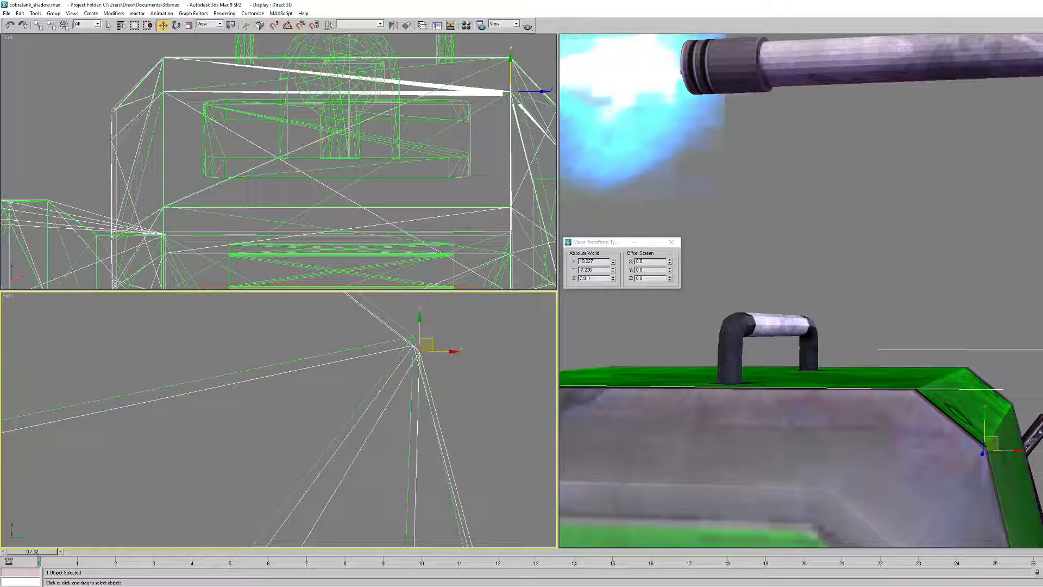
pyautogui.moveTo(444, 351); pyautogui.dragTo(438, 351)
pyautogui.scroll(2, 437, 351)
pyautogui.moveTo(438, 351); pyautogui.dragTo(332, 429, button='middle')
pyautogui.moveTo(360, 386); pyautogui.dragTo(360, 378)
pyautogui.click(384, 379)
pyautogui.moveTo(385, 378); pyautogui.dragTo(385, 339, button='middle')
pyautogui.scroll(-5, 393, 369)
pyautogui.scroll(-3, 385, 339)
# - Raise the rearmost corner vertices of the pod's shadow mesh slightly, to about Z 4.697, to match the visible pod
pyautogui.scroll(6, 384, 339)
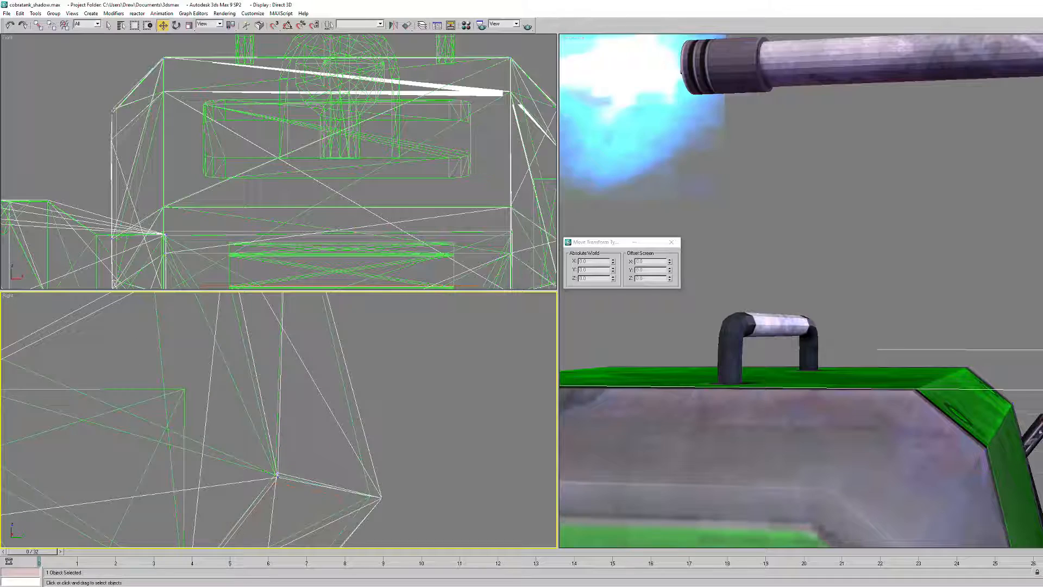
pyautogui.scroll(5, 434, 369)
pyautogui.moveTo(435, 370); pyautogui.dragTo(442, 346, button='middle')
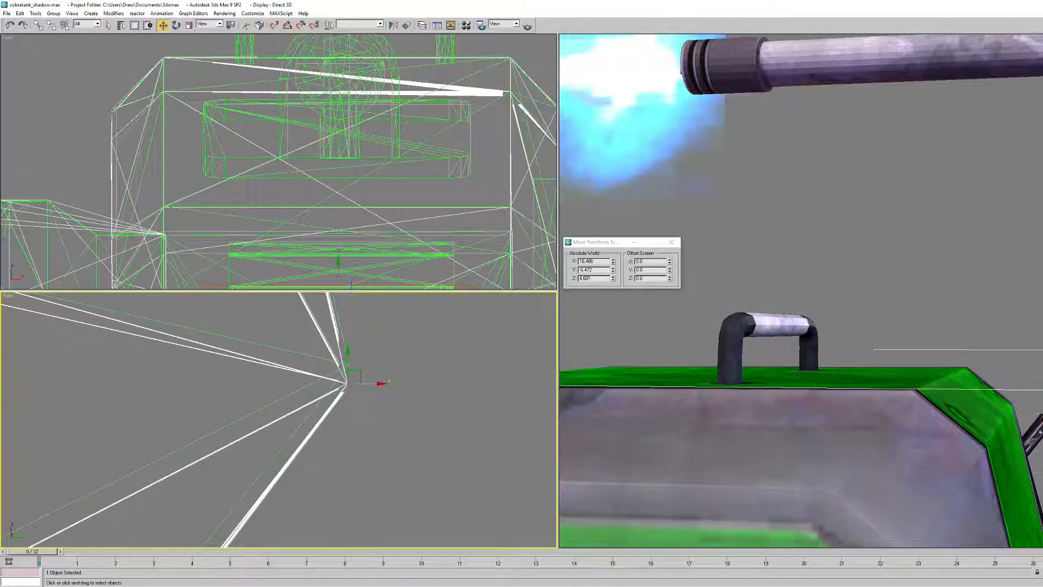
pyautogui.moveTo(349, 336)
pyautogui.mouseDown()
pyautogui.moveTo(349, 355)
pyautogui.moveTo(349, 336)
pyautogui.mouseUp()
pyautogui.scroll(-5, 266, 429)
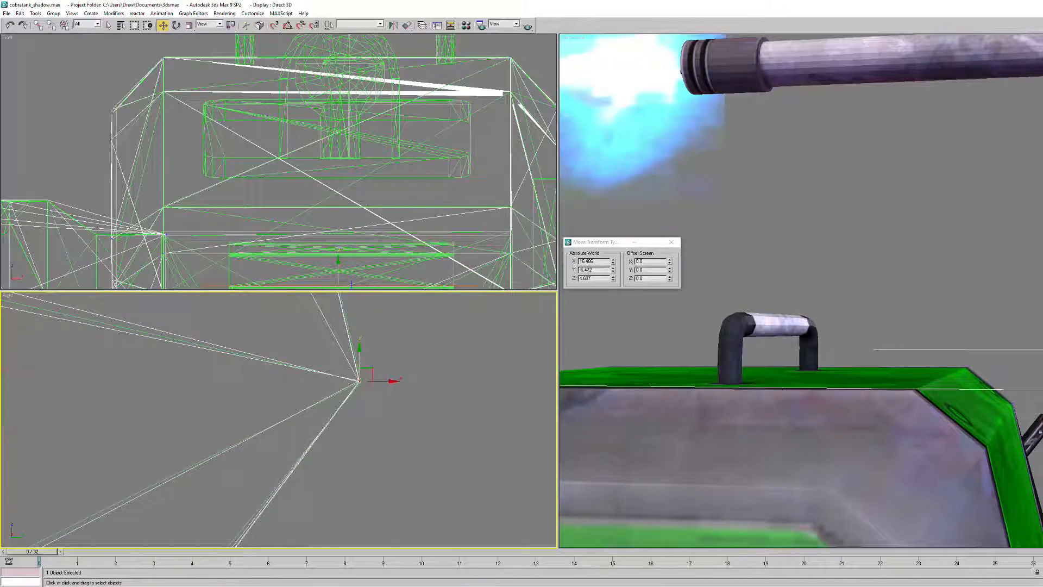
pyautogui.scroll(-2, 267, 429)
# - Move the lower rear vertices of the shadow mesh to about Y -7.525, Z 3.397, in line with the visible pod's edge
pyautogui.moveTo(266, 440); pyautogui.dragTo(379, 323, button='middle')
pyautogui.scroll(6, 379, 323)
pyautogui.moveTo(423, 352); pyautogui.dragTo(450, 376)
pyautogui.moveTo(448, 374); pyautogui.dragTo(367, 410, button='middle')
pyautogui.scroll(2, 438, 386)
pyautogui.click(364, 380)
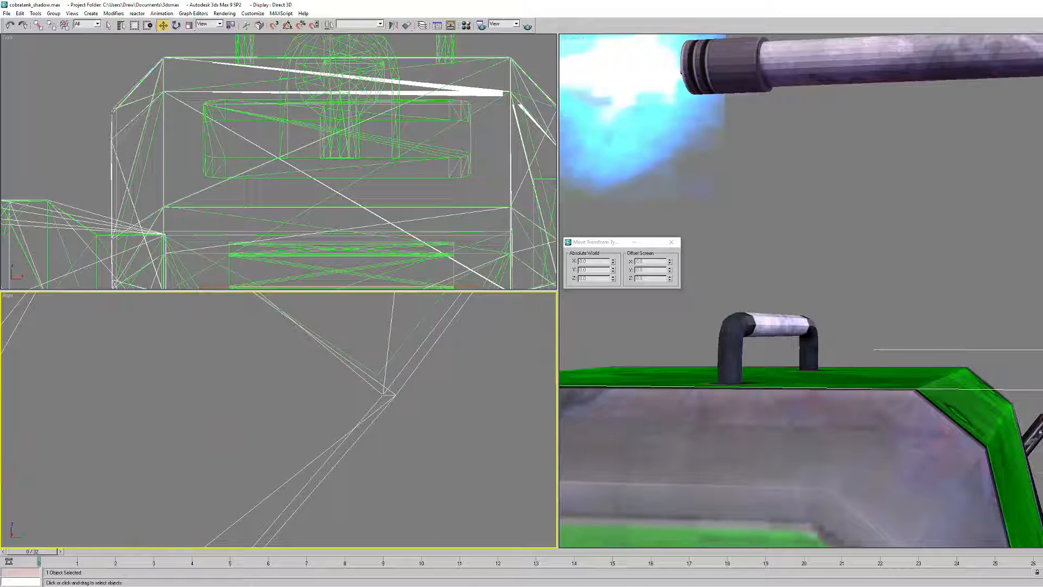
pyautogui.moveTo(371, 384); pyautogui.dragTo(384, 365)
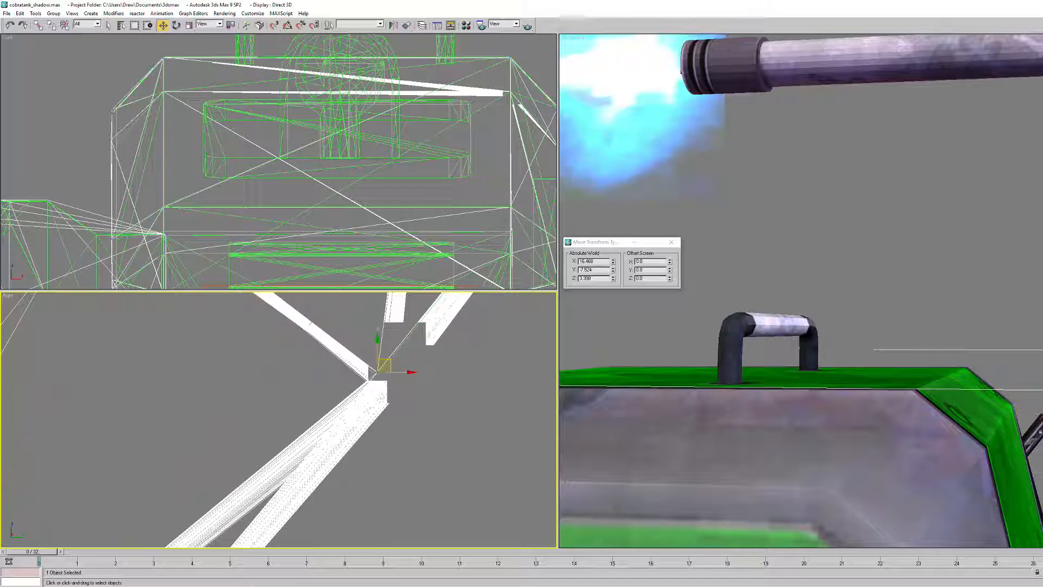
pyautogui.moveTo(383, 365); pyautogui.dragTo(392, 378, button='middle')
pyautogui.moveTo(393, 378); pyautogui.dragTo(391, 378)
pyautogui.scroll(2, 391, 379)
# - Align the lower rear side-corner vertices of the shadow mesh with the visible pod at about Y -8.199, Z 3.843
pyautogui.scroll(-7, 392, 378)
pyautogui.moveTo(392, 378); pyautogui.dragTo(439, 413, button='middle')
pyautogui.scroll(4, 439, 413)
pyautogui.scroll(5, 468, 425)
pyautogui.moveTo(394, 439); pyautogui.dragTo(302, 404, button='middle')
pyautogui.scroll(1, 302, 404)
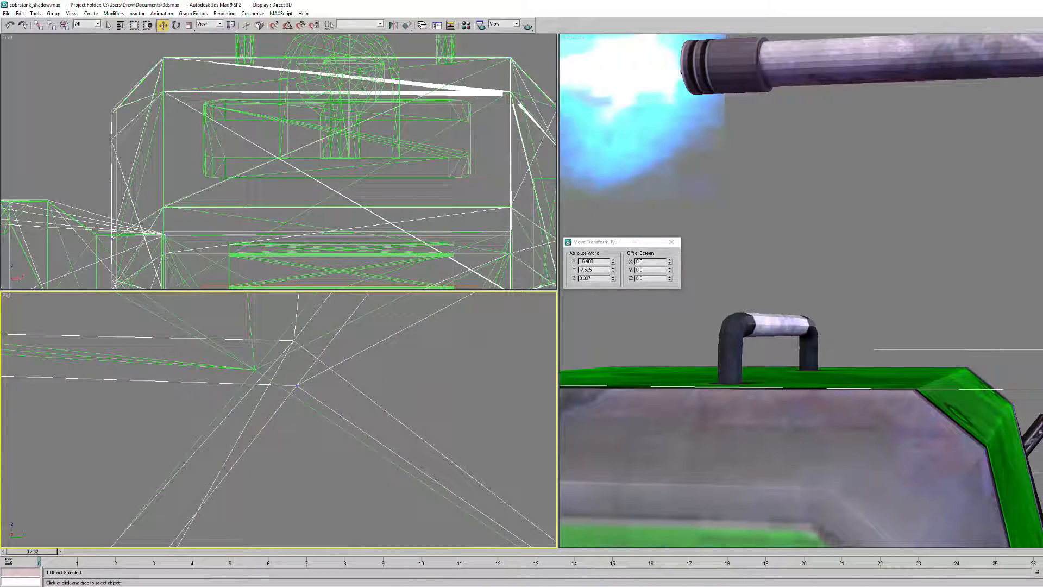
pyautogui.moveTo(326, 403); pyautogui.dragTo(326, 404)
pyautogui.scroll(-5, 923, 272)
pyautogui.keyDown('alt'); pyautogui.moveTo(918, 285); pyautogui.dragTo(932, 299, button='middle'); pyautogui.keyUp('alt')
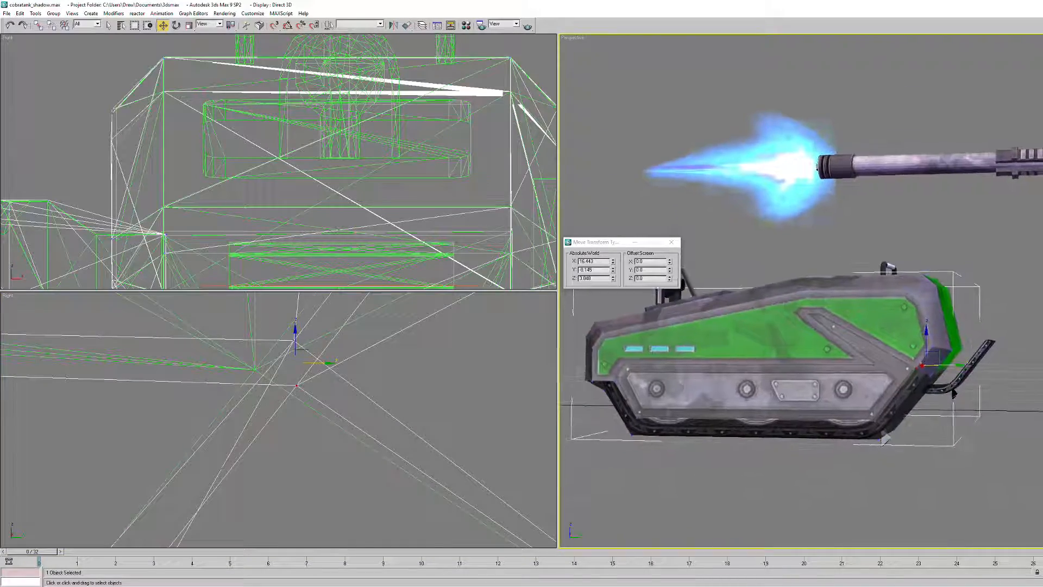
pyautogui.scroll(4, 929, 302)
pyautogui.keyDown('alt'); pyautogui.moveTo(966, 444); pyautogui.dragTo(935, 416, button='middle'); pyautogui.keyUp('alt')
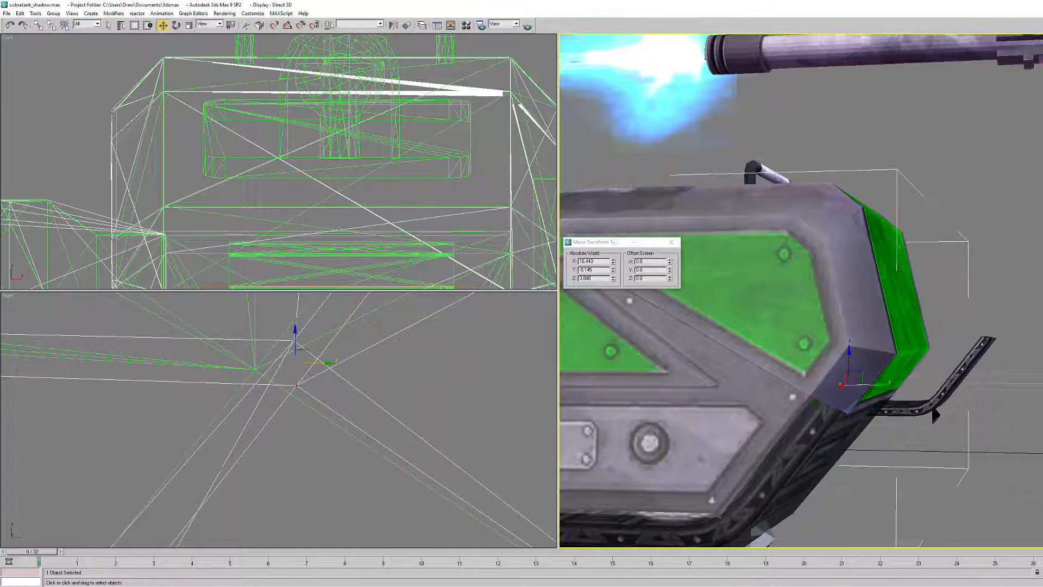
pyautogui.rightClick(304, 369)
pyautogui.click(296, 386)
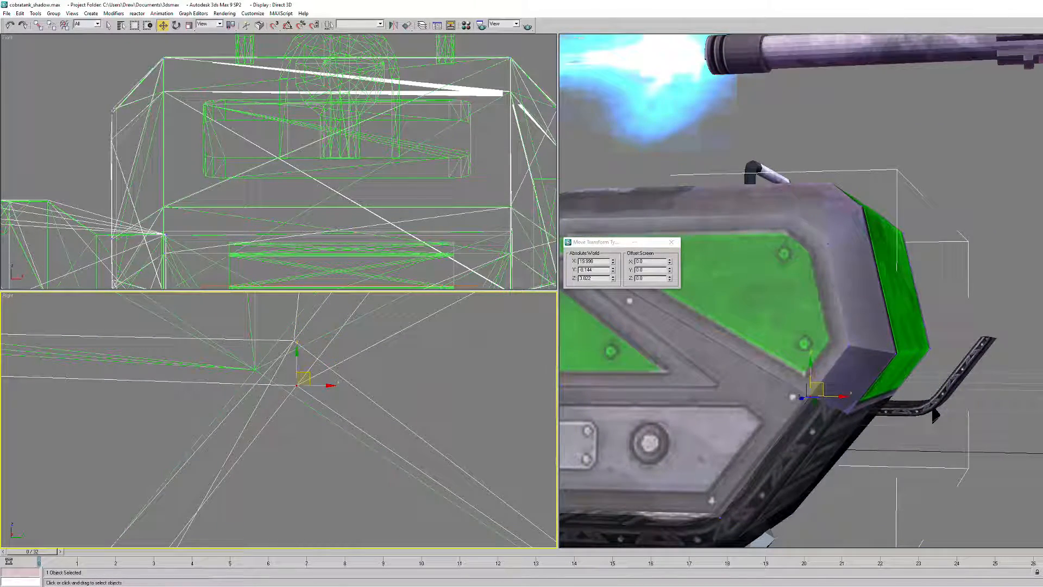
pyautogui.moveTo(304, 379); pyautogui.dragTo(257, 361)
pyautogui.moveTo(257, 361); pyautogui.dragTo(268, 367, button='middle')
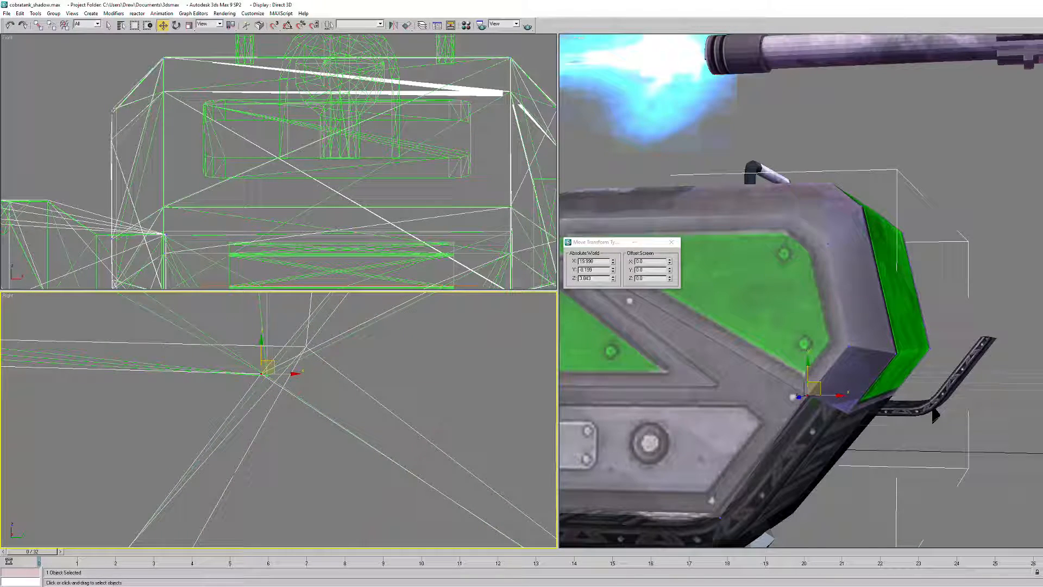
pyautogui.moveTo(307, 346); pyautogui.dragTo(265, 373)
pyautogui.moveTo(265, 373); pyautogui.dragTo(283, 382, button='middle')
# - Move the shadow mesh's upper rear side-corner vertex to about Y -7.871, Z 7.09, onto the visible pod's corner
pyautogui.keyDown('alt'); pyautogui.moveTo(815, 370); pyautogui.dragTo(839, 380, button='middle'); pyautogui.keyUp('alt')
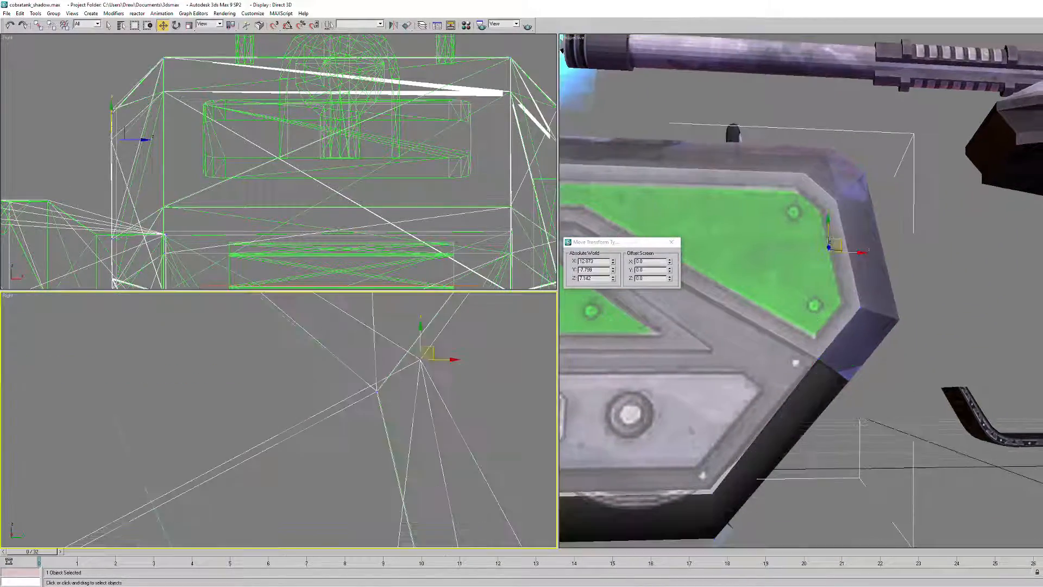
pyautogui.moveTo(427, 351); pyautogui.dragTo(387, 383)
pyautogui.moveTo(387, 383); pyautogui.dragTo(305, 400, button='middle')
pyautogui.scroll(2, 387, 382)
pyautogui.scroll(4, 306, 400)
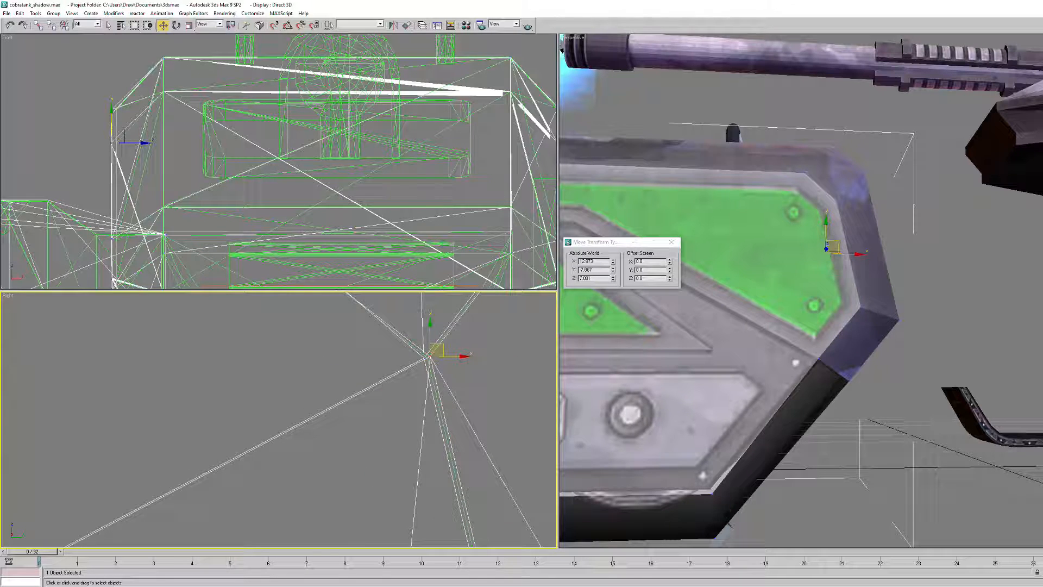
pyautogui.moveTo(436, 351); pyautogui.dragTo(431, 351)
pyautogui.moveTo(431, 351); pyautogui.dragTo(425, 365, button='middle')
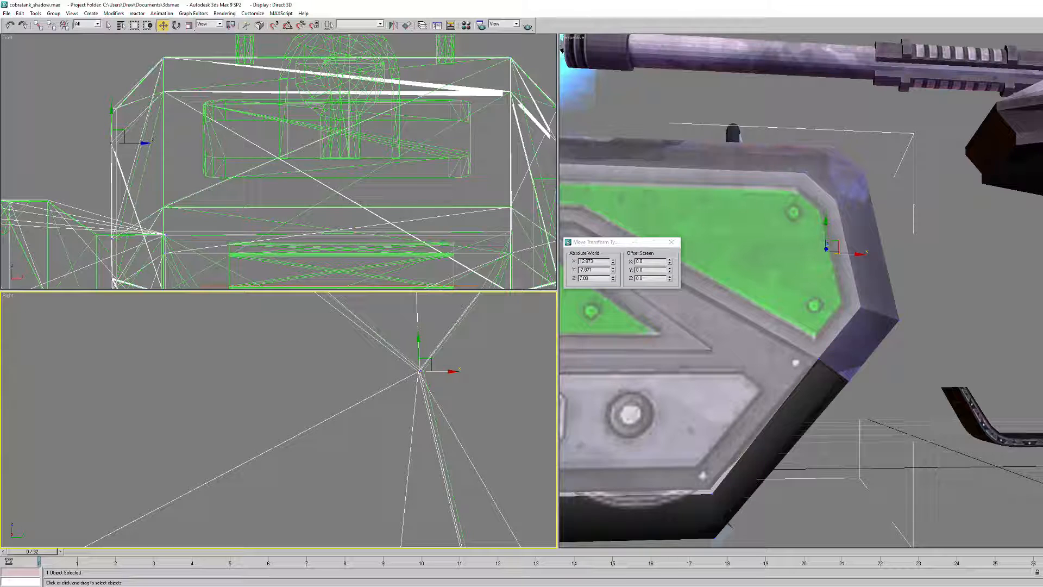
# - Align the upper front side-corner vertices of the shadow mesh with the visible pod at about Y -24.936, Z 5.526
pyautogui.moveTo(425, 366); pyautogui.dragTo(547, 485, button='middle')
pyautogui.scroll(-4, 321, 402)
pyautogui.scroll(4, 321, 402)
pyautogui.scroll(-5, 308, 356)
pyautogui.scroll(4, 307, 356)
pyautogui.click(310, 373)
pyautogui.moveTo(316, 365); pyautogui.dragTo(312, 373)
pyautogui.moveTo(311, 374); pyautogui.dragTo(316, 381, button='middle')
pyautogui.click(314, 367)
pyautogui.moveTo(320, 362); pyautogui.dragTo(314, 383)
# - Fit the lower front side-corner vertices of the shadow mesh to the visible pod at about Y -23.053, Z 3.085
pyautogui.scroll(-5, 318, 406)
pyautogui.scroll(-3, 318, 407)
pyautogui.moveTo(304, 429); pyautogui.dragTo(312, 338, button='middle')
pyautogui.scroll(6, 312, 337)
pyautogui.moveTo(239, 429); pyautogui.dragTo(323, 335, button='middle')
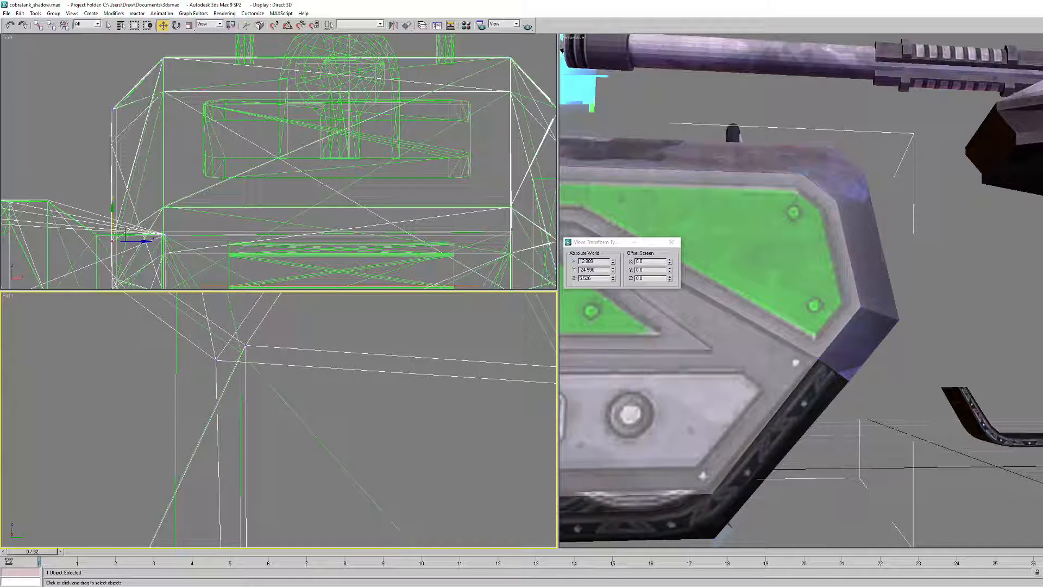
pyautogui.click(245, 345)
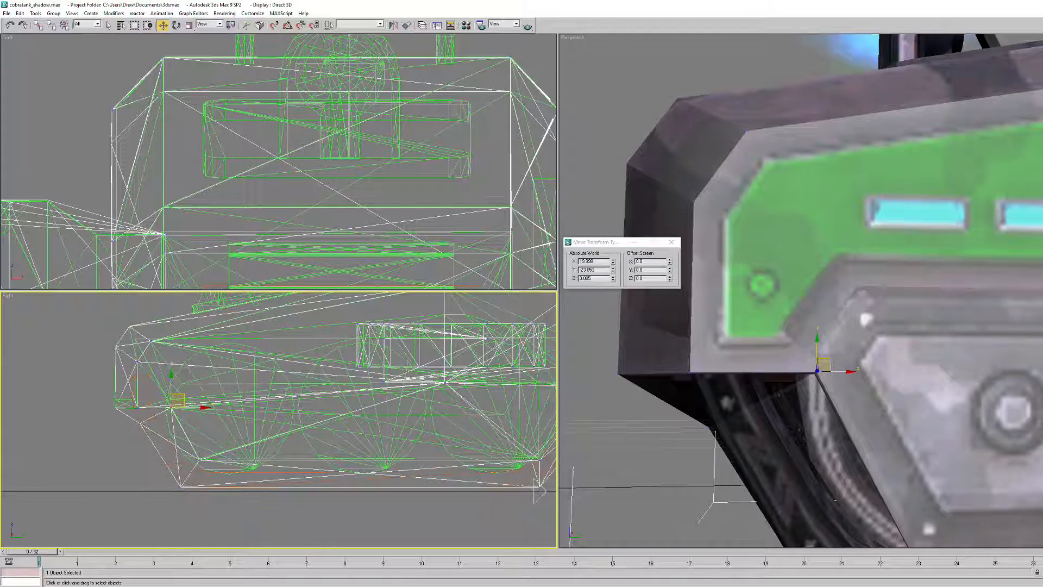
pyautogui.moveTo(862, 296); pyautogui.dragTo(886, 346, button='middle')
pyautogui.keyDown('alt'); pyautogui.moveTo(805, 326); pyautogui.dragTo(902, 340, button='middle'); pyautogui.keyUp('alt')
# - Select the vertices along the outer side of the pod's shadow mesh and move them inward to about X 19.863
pyautogui.scroll(-5, 848, 326)
pyautogui.moveTo(337, 168); pyautogui.dragTo(222, 86, button='middle')
pyautogui.scroll(-3, 265, 168)
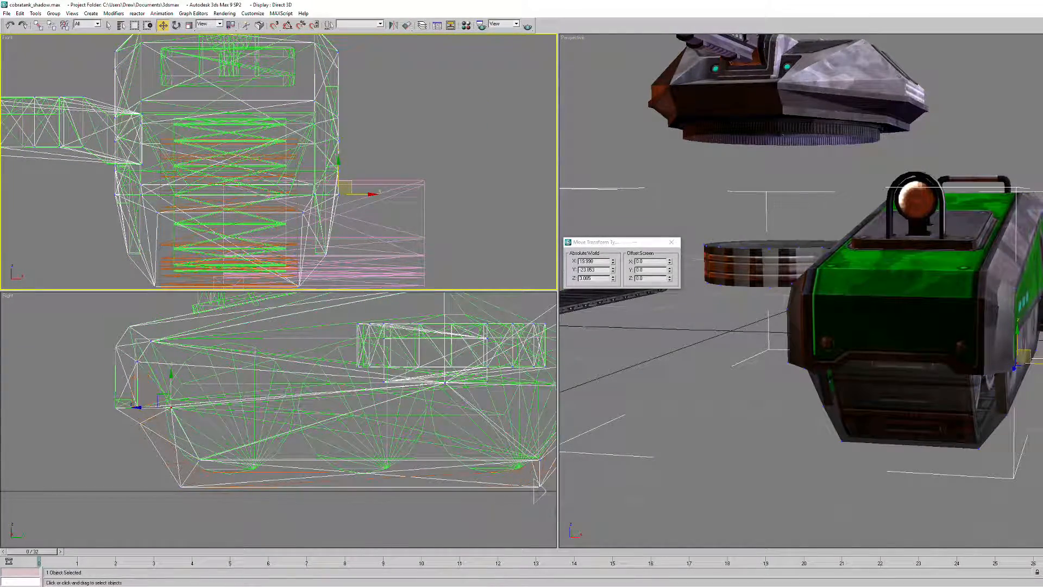
pyautogui.moveTo(361, 41); pyautogui.dragTo(324, 235)
pyautogui.moveTo(345, 143); pyautogui.dragTo(344, 159, button='middle')
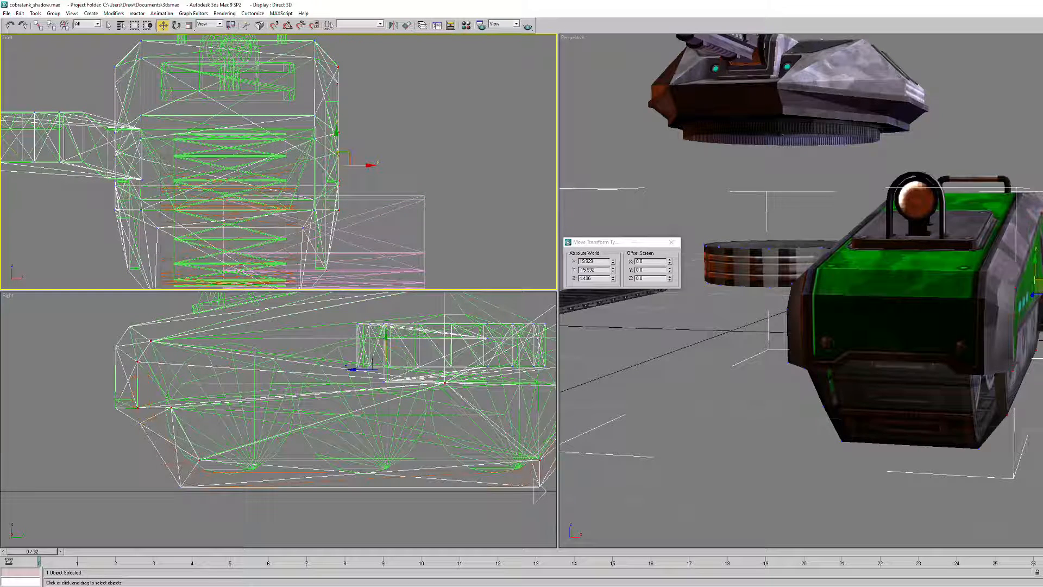
pyautogui.moveTo(363, 165); pyautogui.dragTo(361, 165)
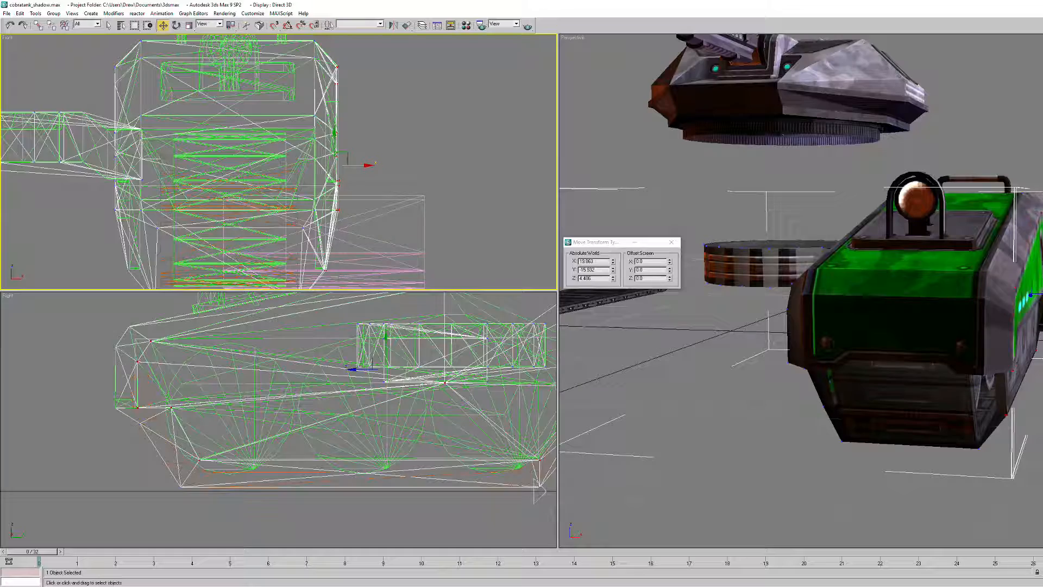
# - Select the vertices along the inner side of the pod's shadow mesh and move them inward to about X 13.037
pyautogui.keyDown('alt'); pyautogui.moveTo(788, 337); pyautogui.dragTo(831, 333, button='middle'); pyautogui.keyUp('alt')
pyautogui.moveTo(348, 168); pyautogui.dragTo(384, 170, button='middle')
pyautogui.moveTo(131, 53); pyautogui.dragTo(170, 279)
pyautogui.moveTo(174, 167); pyautogui.dragTo(173, 176, button='middle')
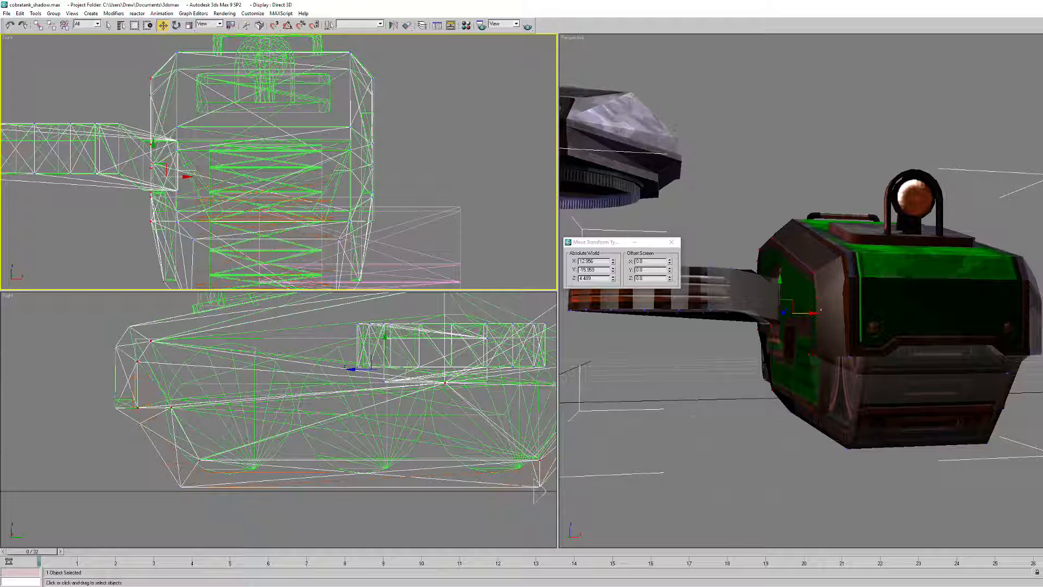
pyautogui.moveTo(174, 177); pyautogui.dragTo(175, 177)
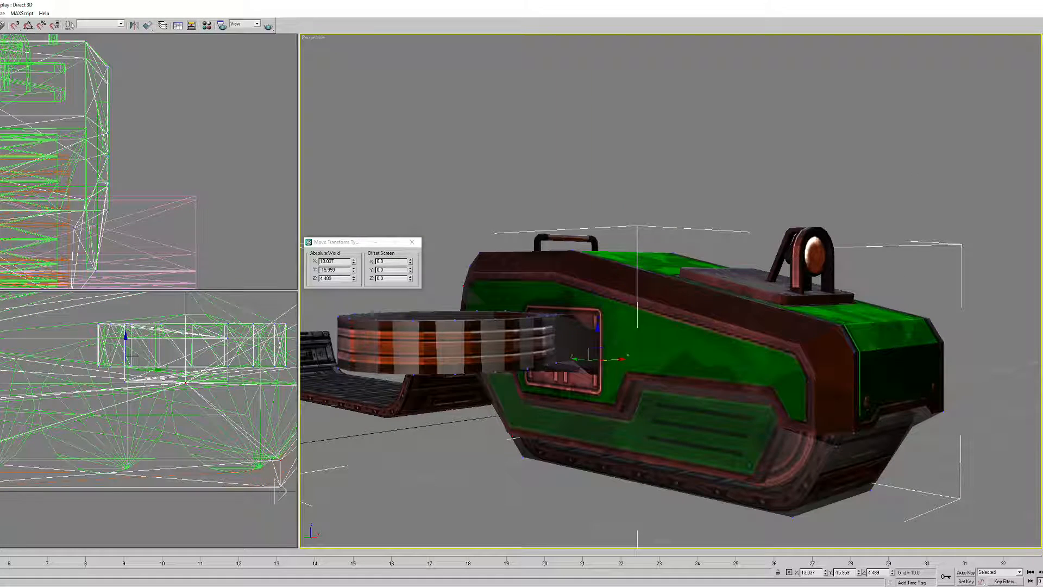
# - Unhide all objects, export the tank as an Alamo Object over HV_HeavyTank.ALO, and open the model in Alamo Object Viewer
pyautogui.rightClick(430, 214)
pyautogui.click(446, 179)
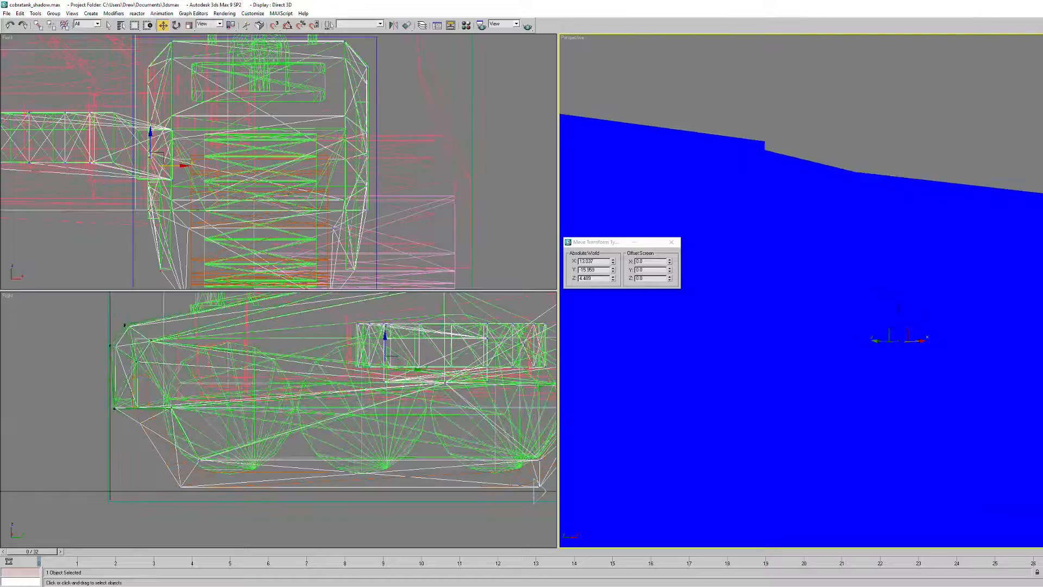
pyautogui.click(412, 243)
pyautogui.click(7, 13)
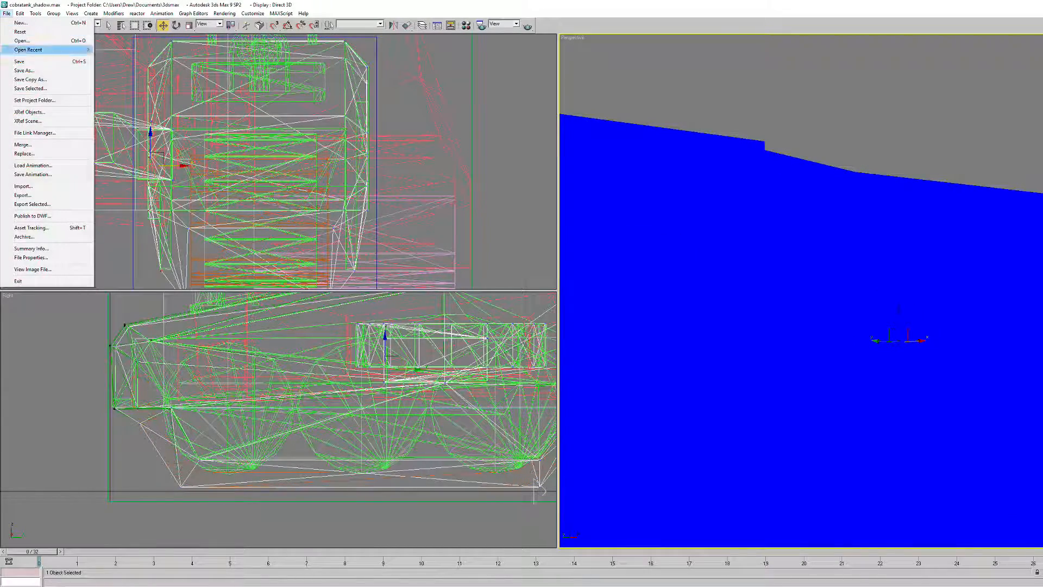
pyautogui.click(22, 195)
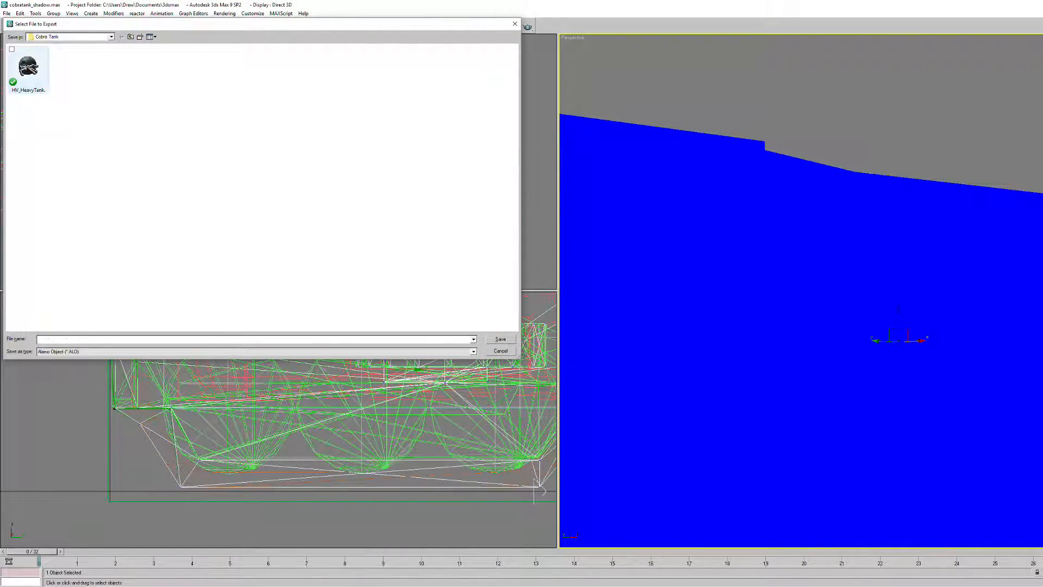
pyautogui.doubleClick(30, 72)
pyautogui.click(717, 325)
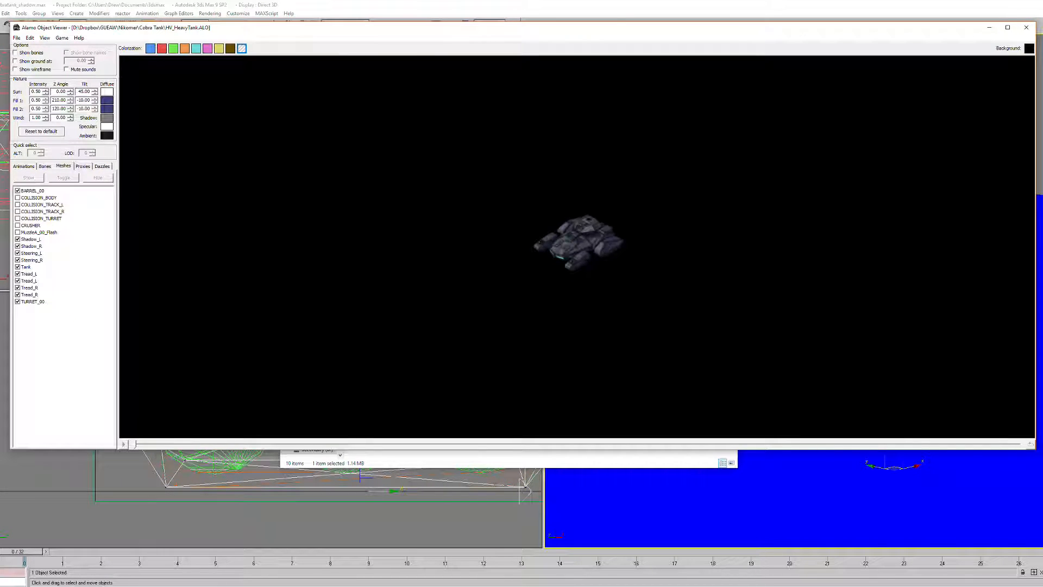
# - Show the ground under the tank and examine the shadow cast by the front tread pod up close
pyautogui.scroll(10, 577, 246)
pyautogui.moveTo(577, 246); pyautogui.dragTo(641, 190)
pyautogui.moveTo(577, 228); pyautogui.dragTo(608, 247, button='right')
pyautogui.moveTo(609, 247); pyautogui.dragTo(354, 231)
pyautogui.click(15, 61)
pyautogui.moveTo(435, 233); pyautogui.dragTo(250, 242)
pyautogui.scroll(5, 451, 280)
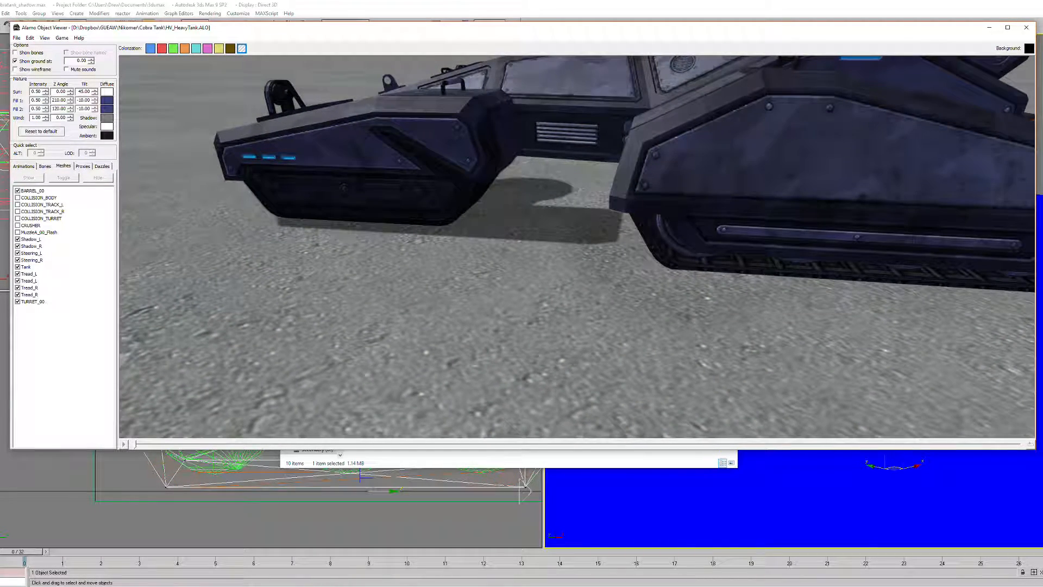
# - Rotate the sun through several Z angles, ending at about 309, and examine the pod shadows under each lighting direction
pyautogui.moveTo(70, 91); pyautogui.dragTo(70, 61)
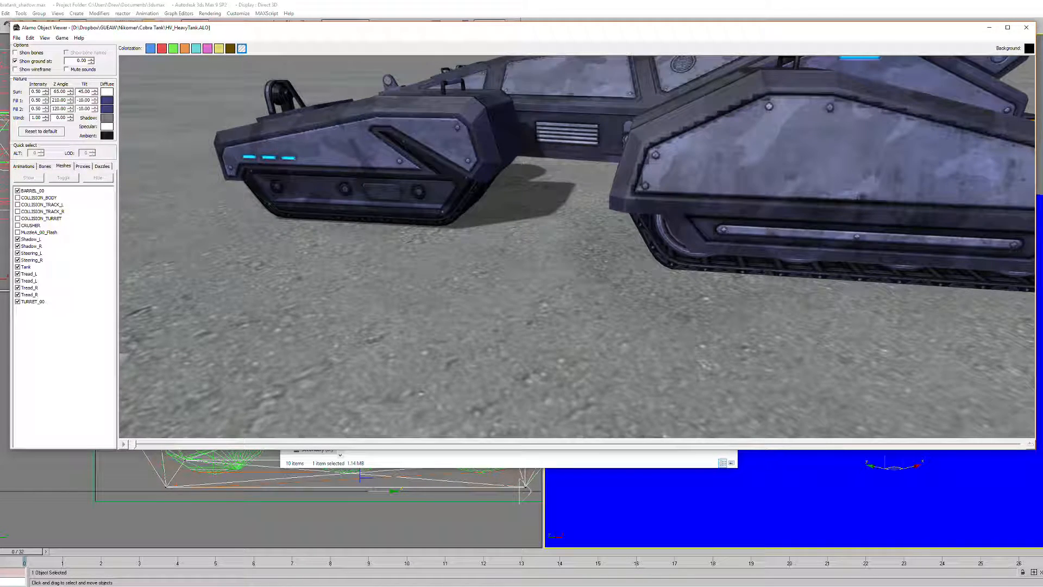
pyautogui.moveTo(489, 261); pyautogui.dragTo(793, 242)
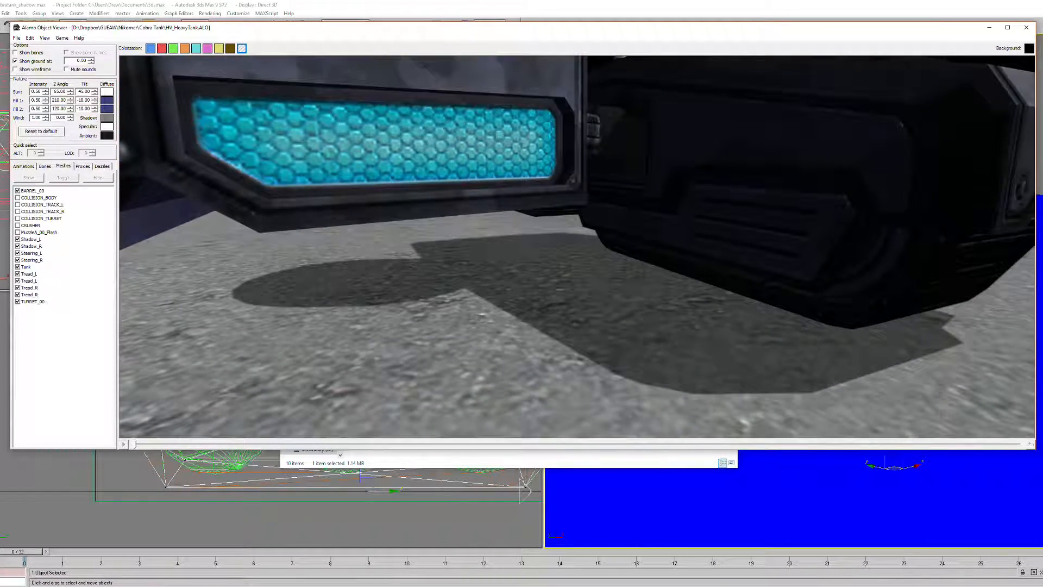
pyautogui.moveTo(71, 91); pyautogui.dragTo(70, 8)
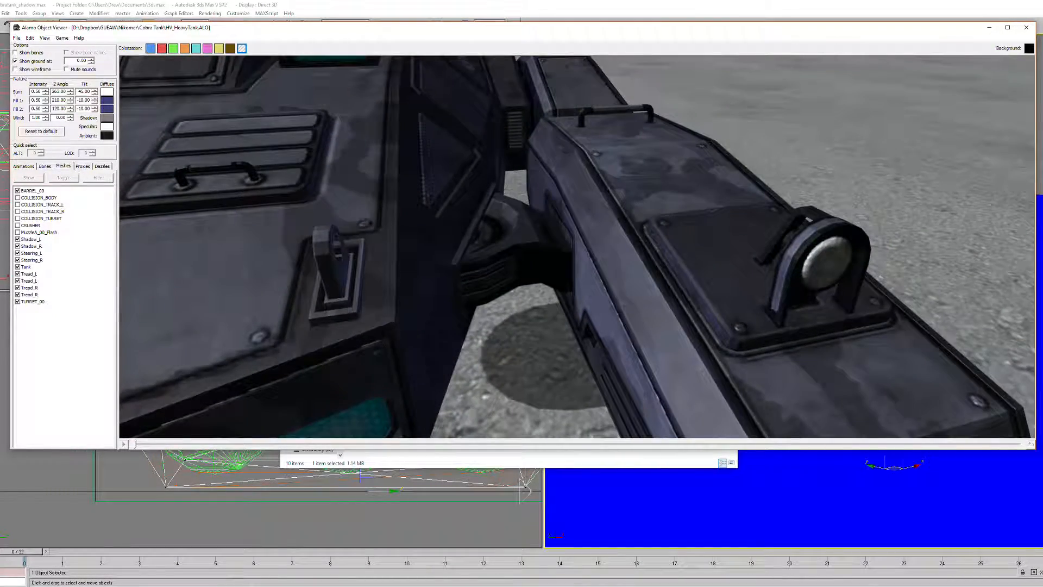
pyautogui.moveTo(577, 326); pyautogui.dragTo(577, 190)
pyautogui.scroll(-3, 578, 247)
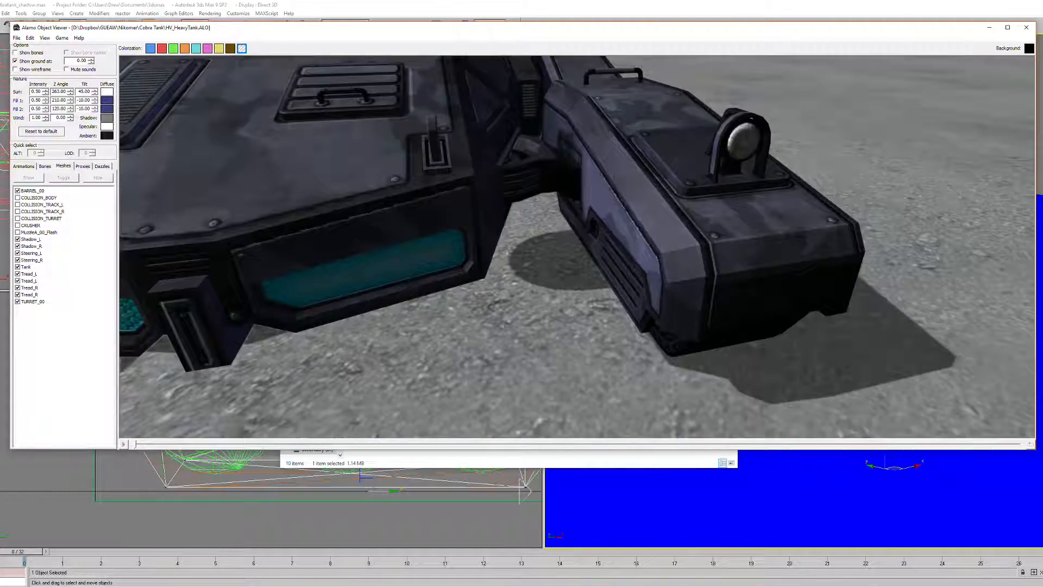
pyautogui.scroll(3, 578, 247)
pyautogui.moveTo(71, 91); pyautogui.dragTo(71, 98)
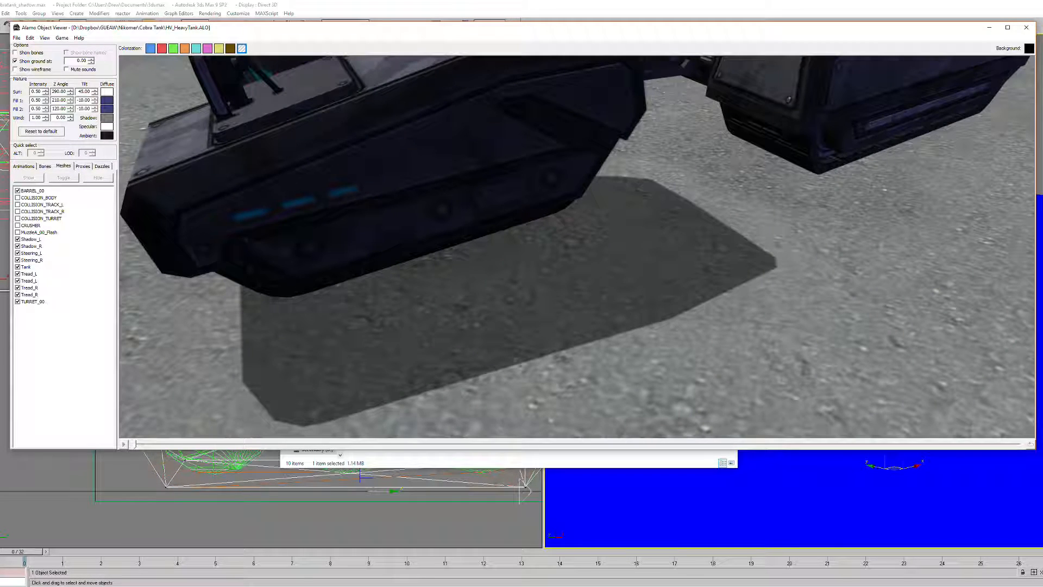
pyautogui.moveTo(70, 91); pyautogui.dragTo(70, 84)
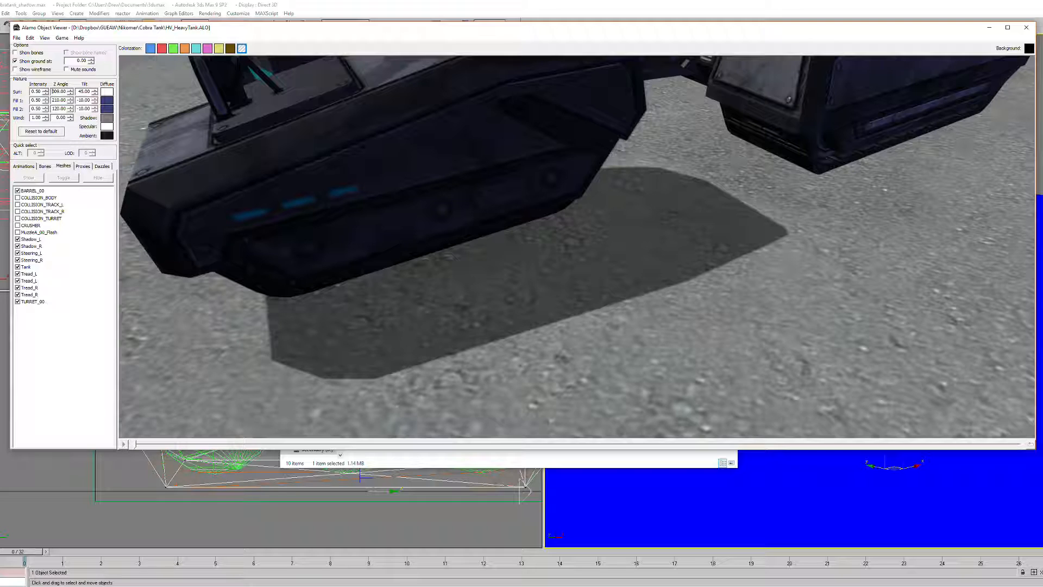
# - Examine the whole tank and its pod shadows from above and from a distance
pyautogui.moveTo(521, 217); pyautogui.dragTo(614, 315, button='right')
pyautogui.scroll(-5, 577, 247)
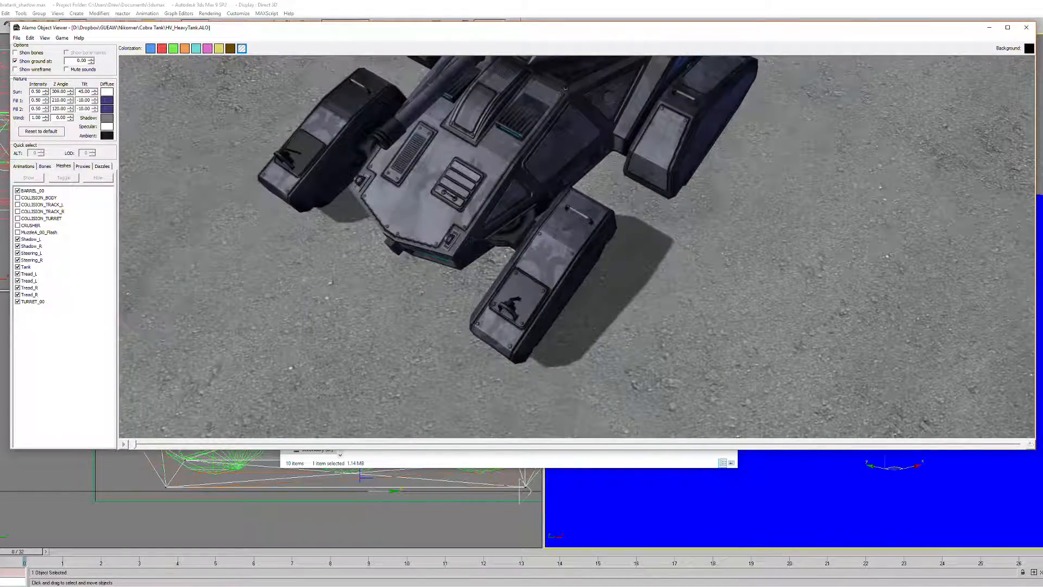
pyautogui.scroll(-7, 577, 247)
pyautogui.moveTo(577, 247); pyautogui.dragTo(455, 281, button='right')
pyautogui.scroll(-3, 522, 244)
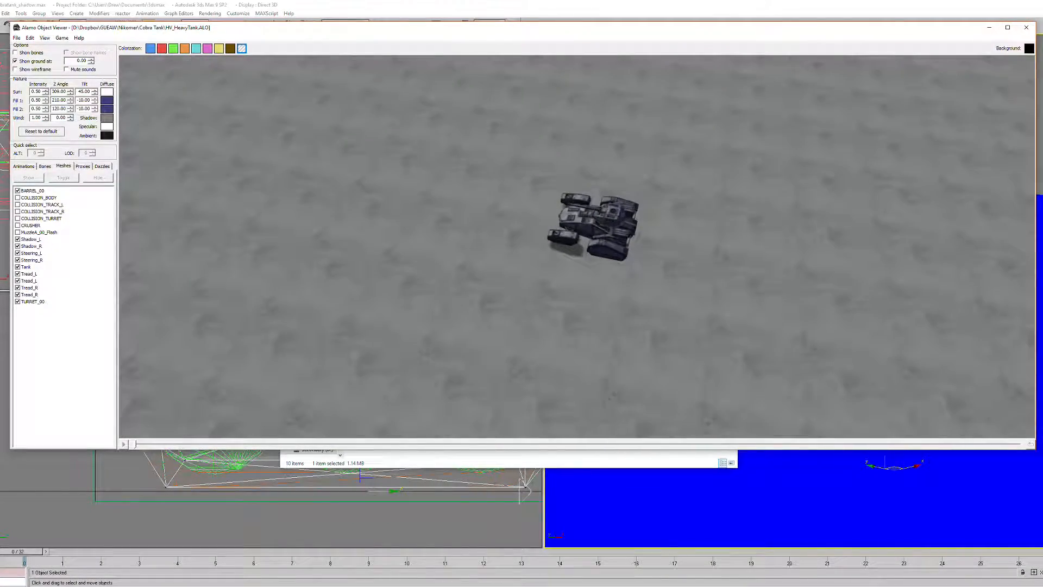
pyautogui.scroll(2, 577, 247)
pyautogui.scroll(-5, 577, 247)
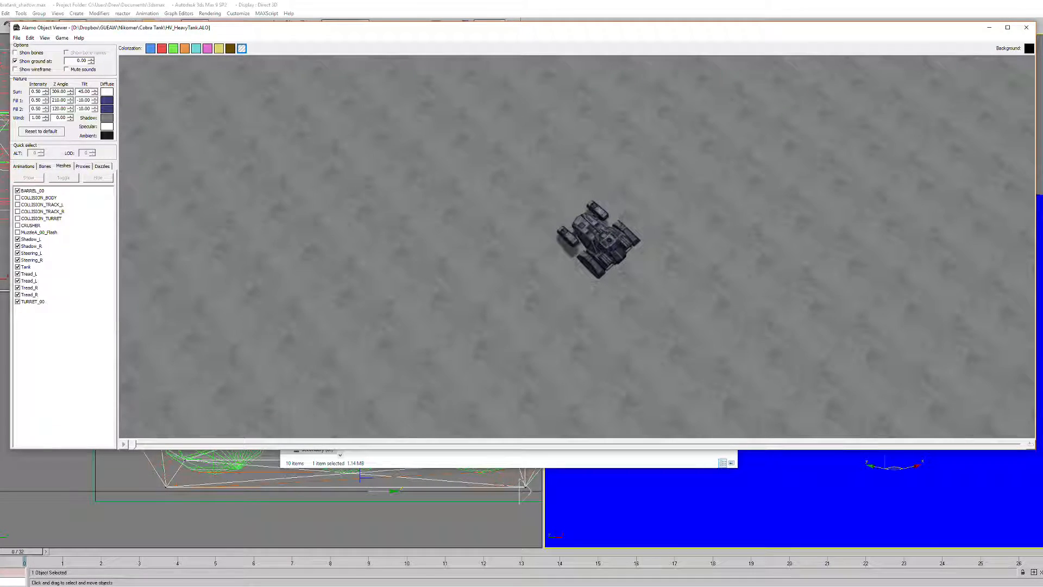
# - Examine the front tread pod's ground shadow up close, checking the angular corners of its outline
pyautogui.scroll(1, 600, 239)
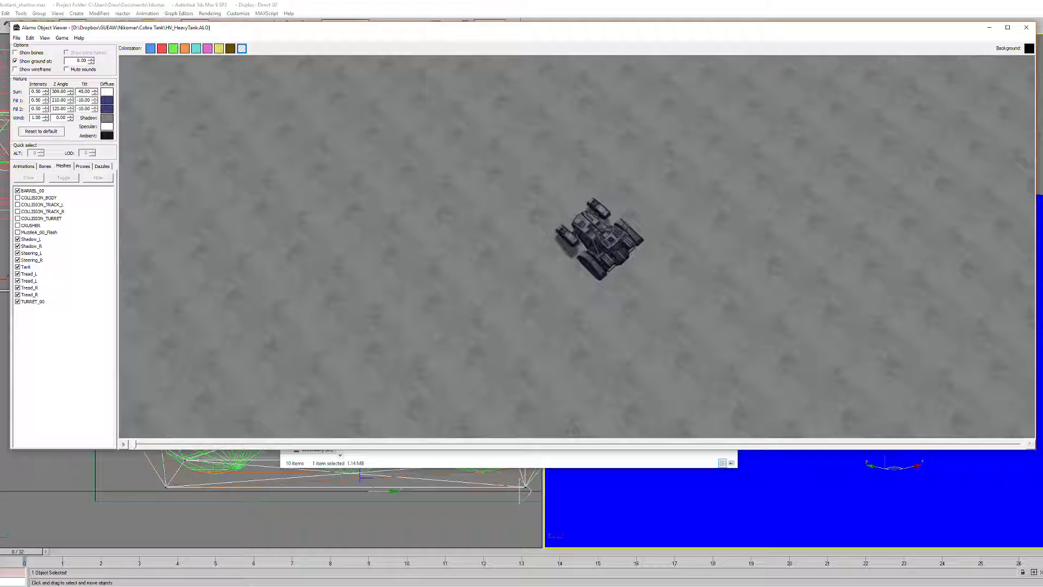
pyautogui.scroll(8, 577, 246)
pyautogui.moveTo(577, 246); pyautogui.dragTo(586, 164)
pyautogui.scroll(3, 587, 179)
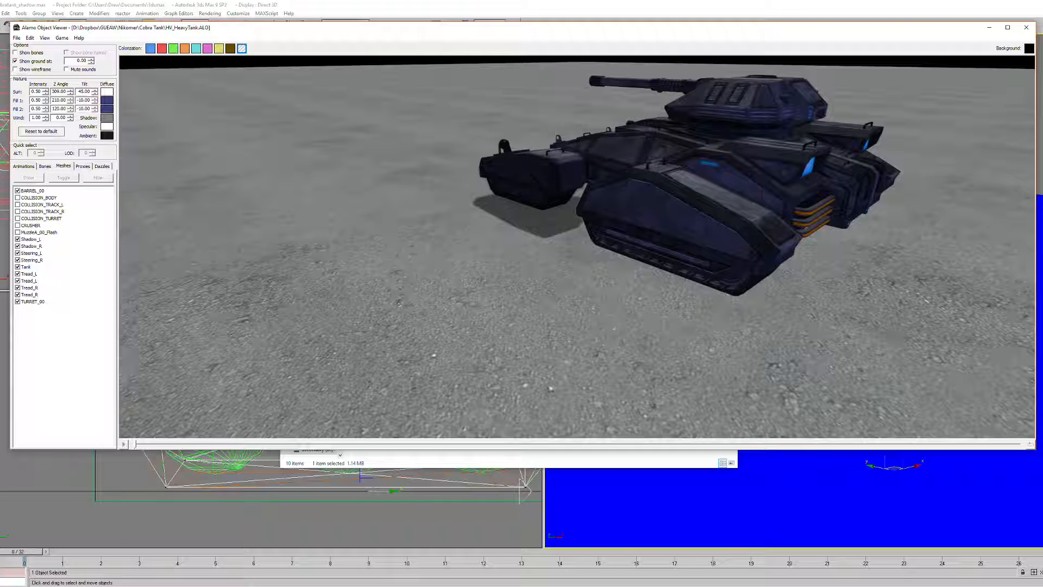
pyautogui.scroll(10, 577, 246)
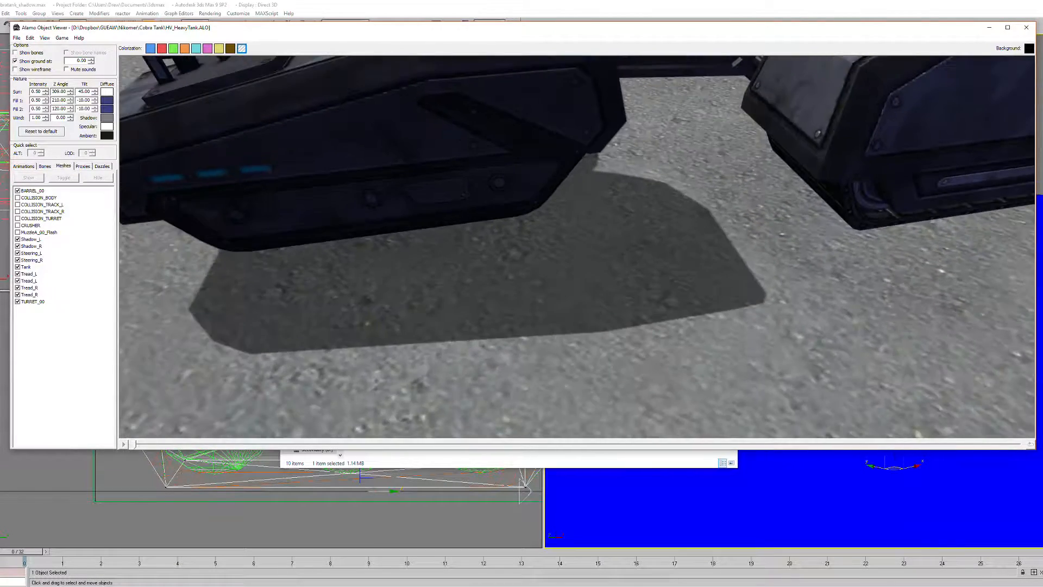
pyautogui.scroll(8, 577, 246)
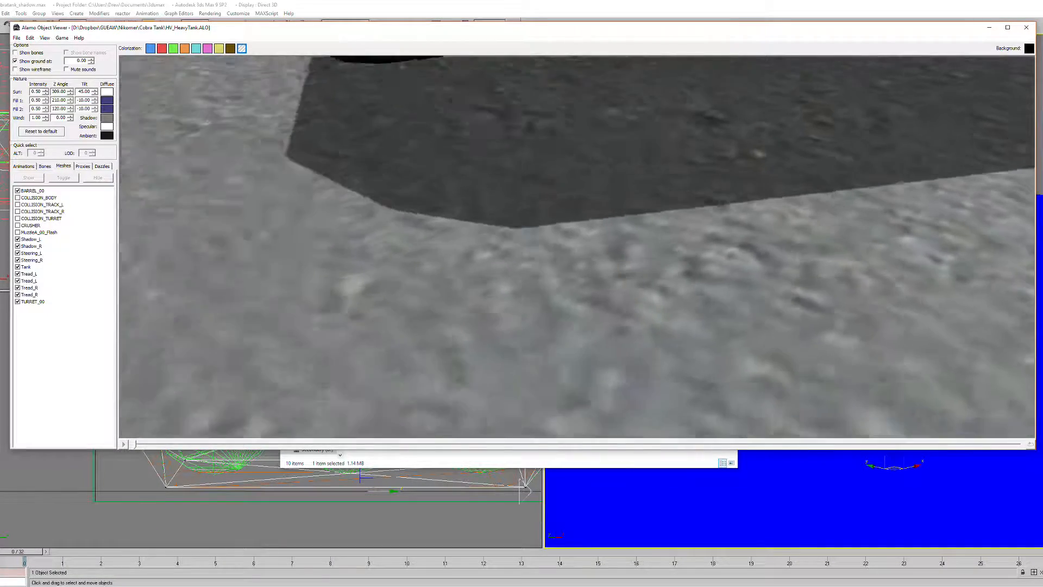
pyautogui.moveTo(577, 246); pyautogui.dragTo(624, 272)
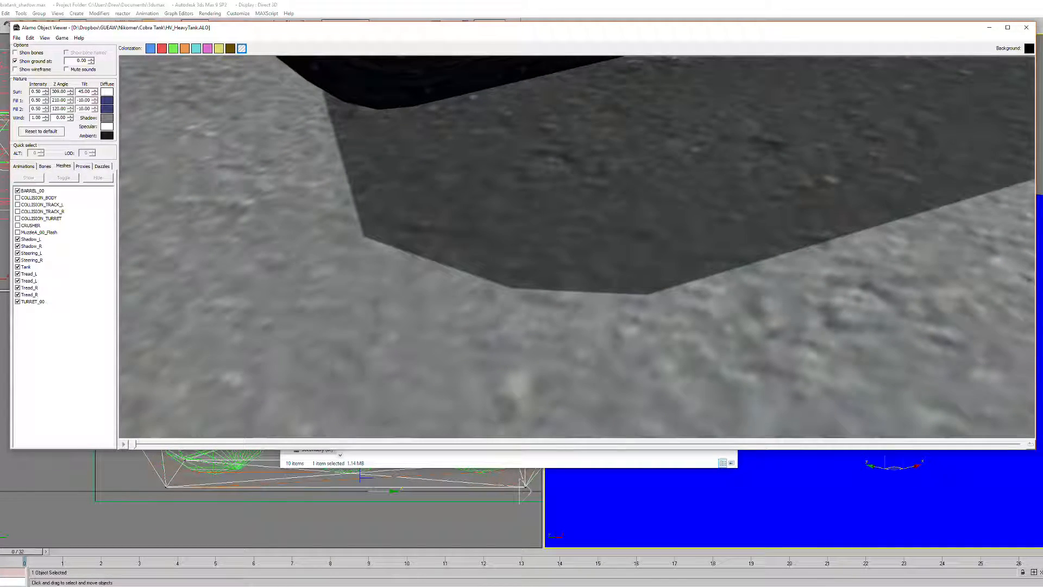
pyautogui.scroll(-8, 577, 246)
pyautogui.scroll(10, 577, 246)
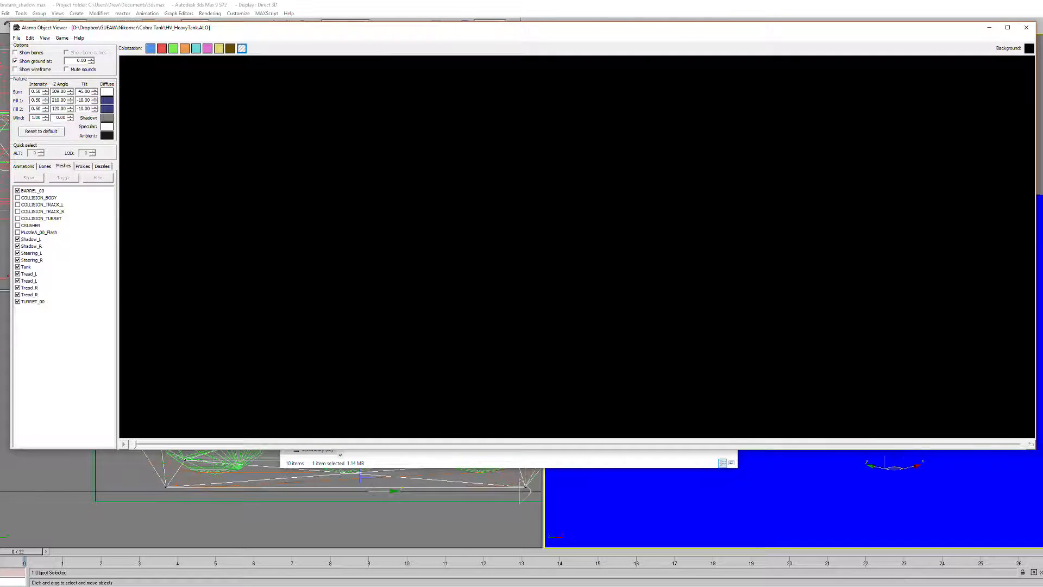
pyautogui.scroll(-2, 577, 246)
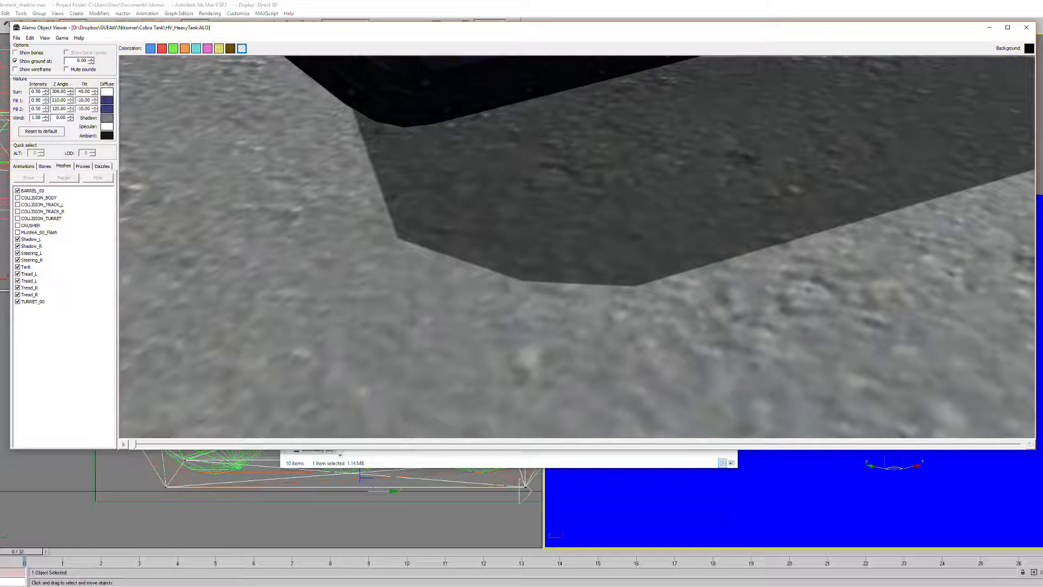
# - Examine the tank from the front, comparing the shadows cast beneath both front tread pods
pyautogui.scroll(-5, 577, 246)
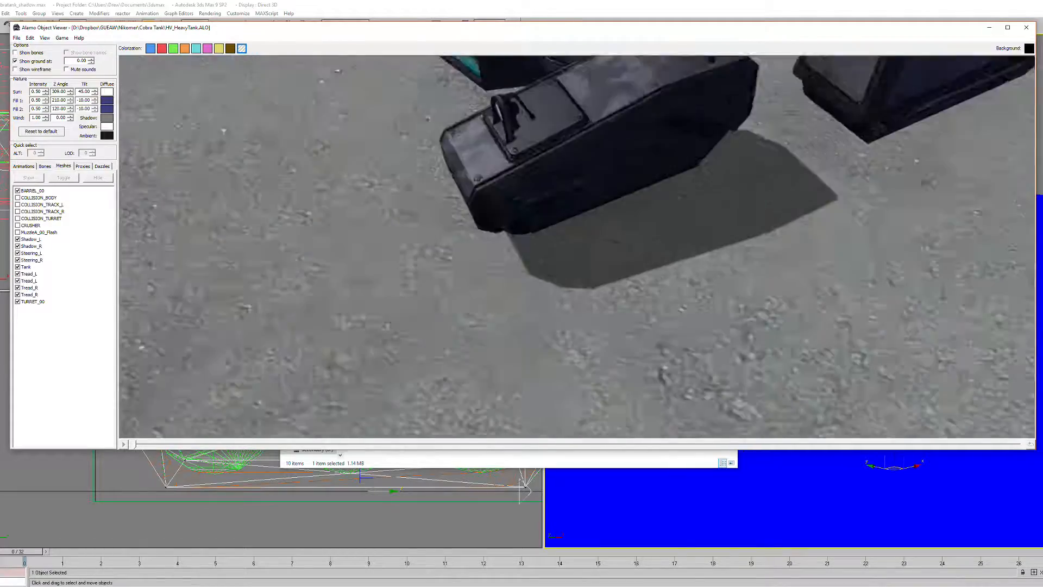
pyautogui.scroll(1, 577, 246)
pyautogui.moveTo(577, 246); pyautogui.dragTo(633, 229)
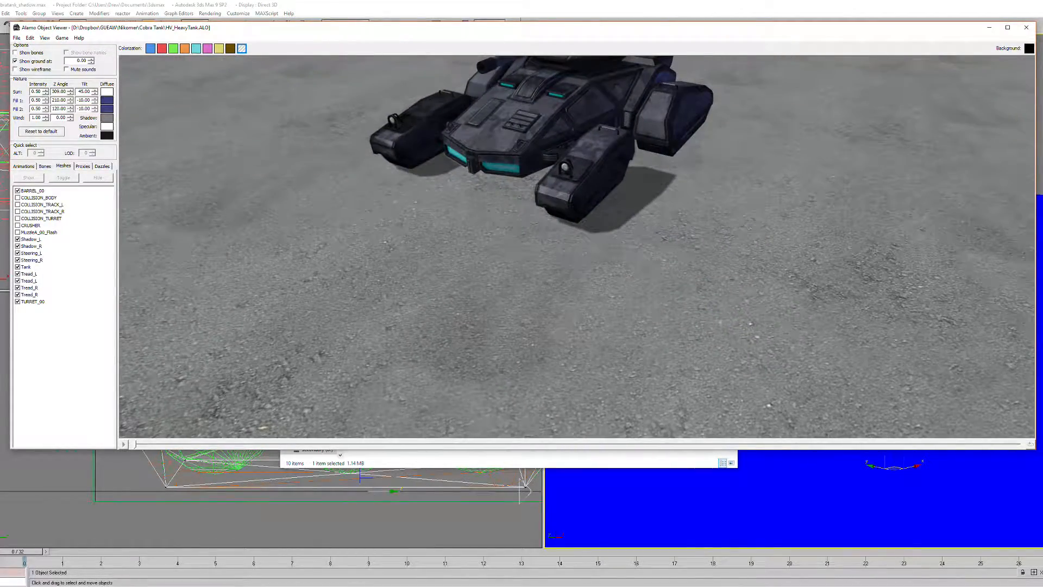
pyautogui.moveTo(560, 190); pyautogui.dragTo(639, 277)
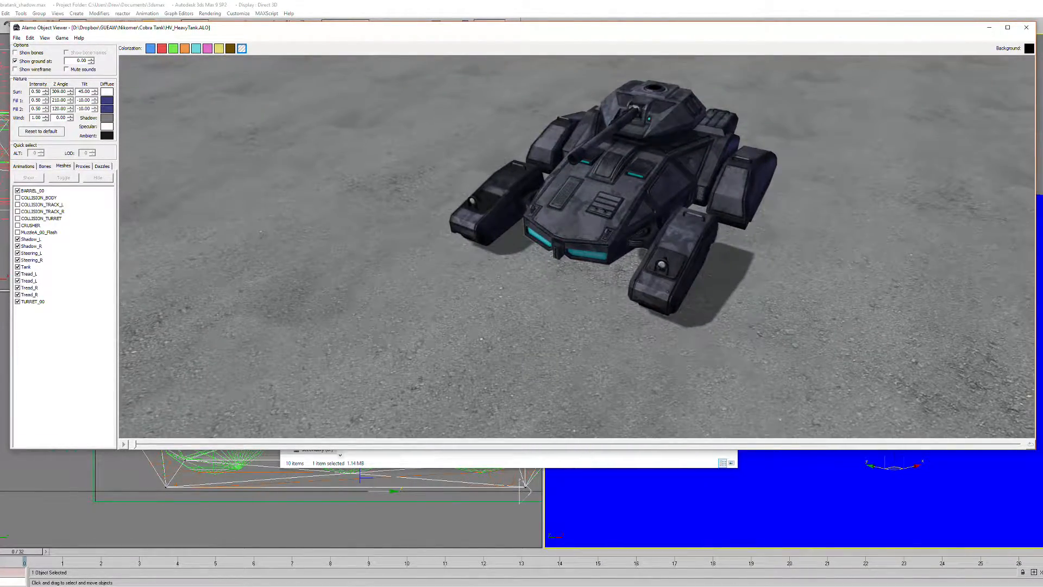
pyautogui.scroll(4, 577, 246)
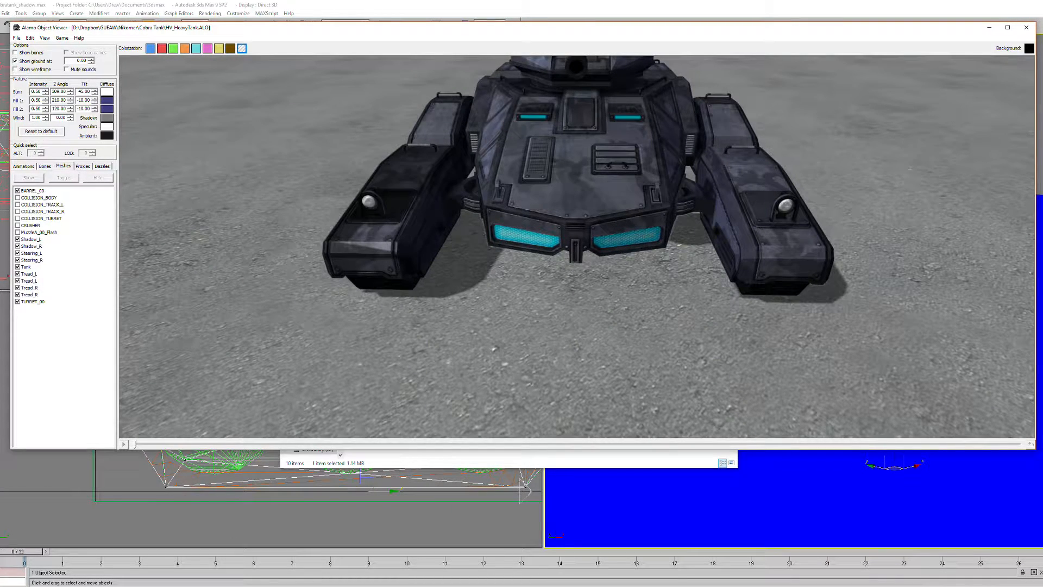
pyautogui.scroll(1, 576, 246)
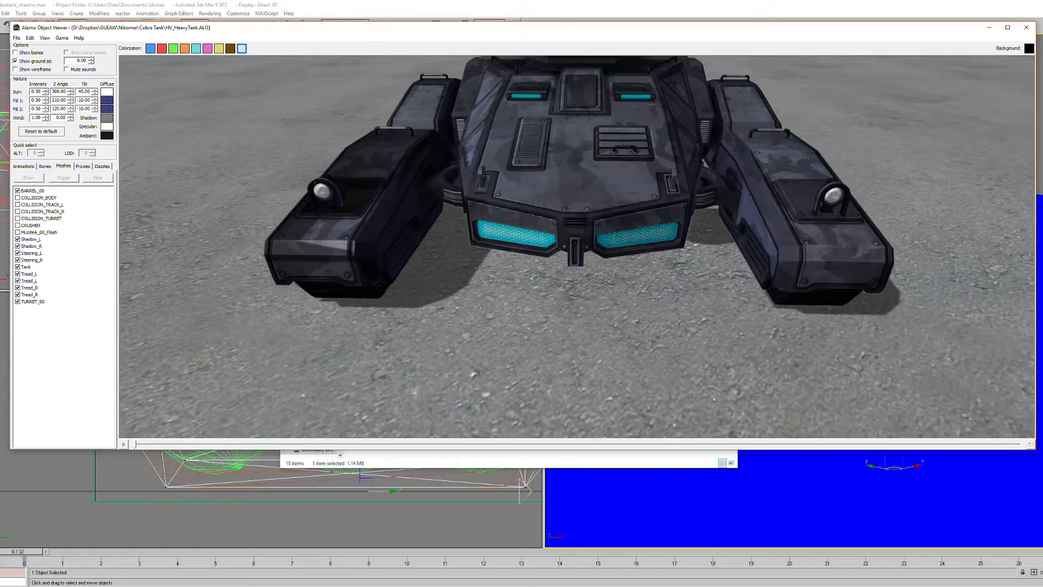